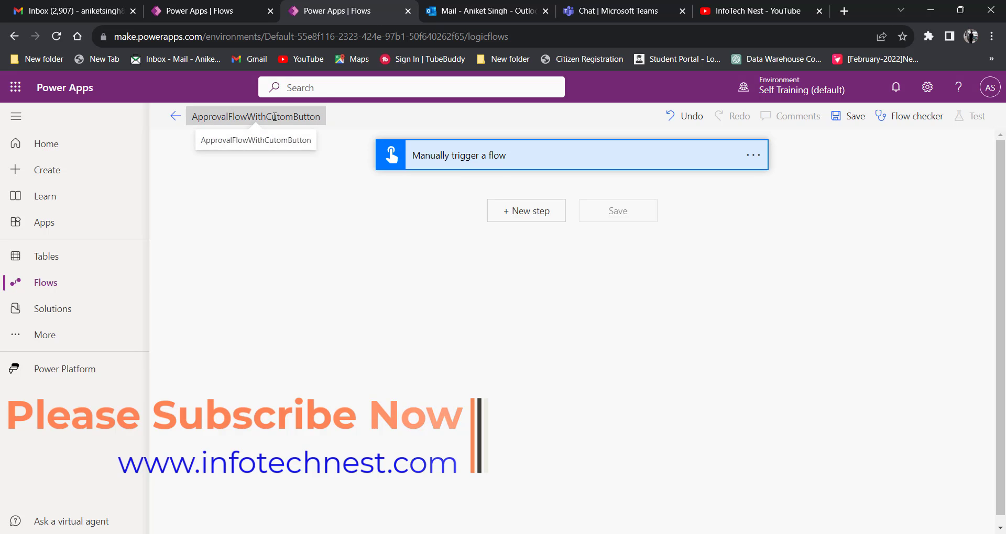
Add a "Start and wait for an approval" action after the manual trigger with approval type "Approve/Reject - First to respond".
{"action": "left_click", "coordinate": [499, 212]}
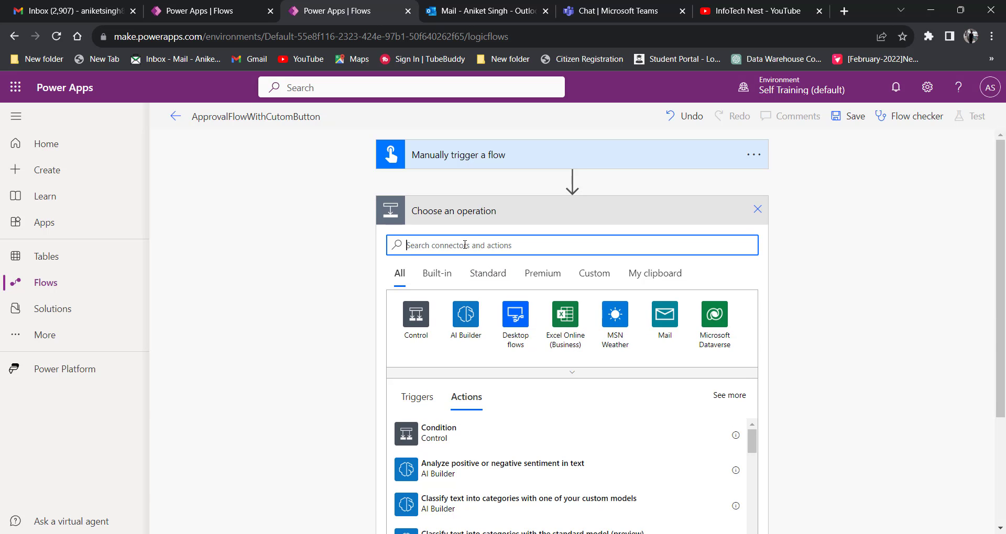
{"action": "type", "text": "Approv"}
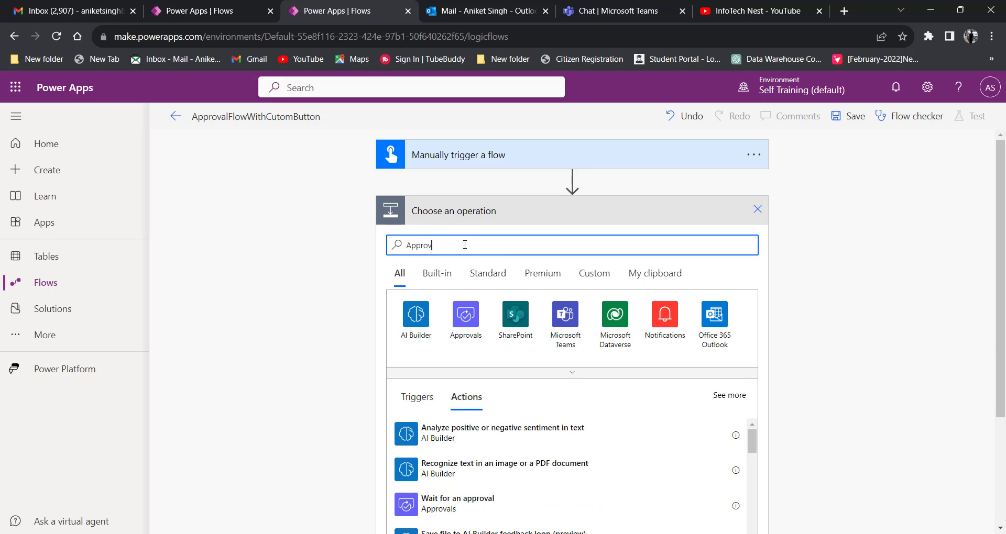
{"action": "type", "text": "al"}
{"action": "scroll", "coordinate": [493, 235], "scroll_direction": "down", "scroll_amount": 1}
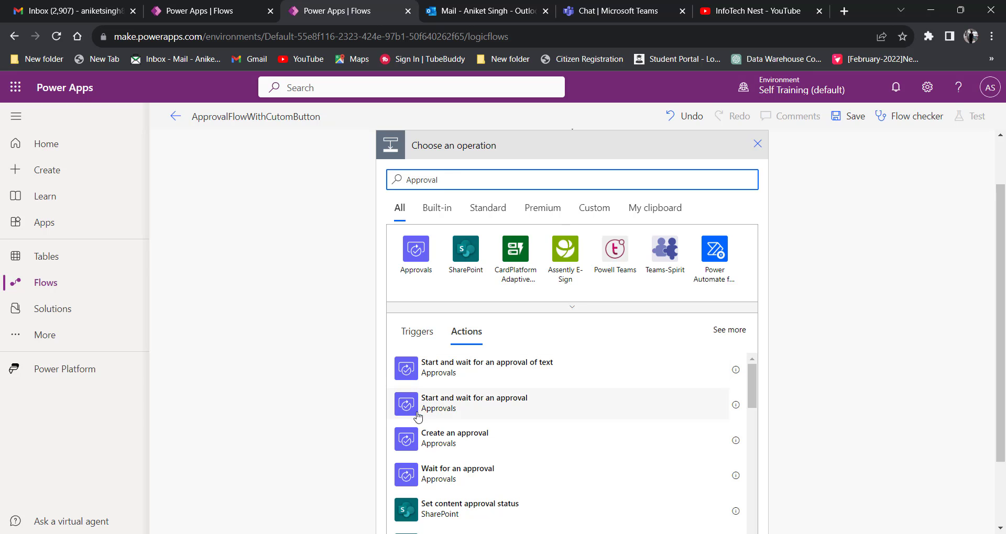
{"action": "left_click", "coordinate": [475, 407]}
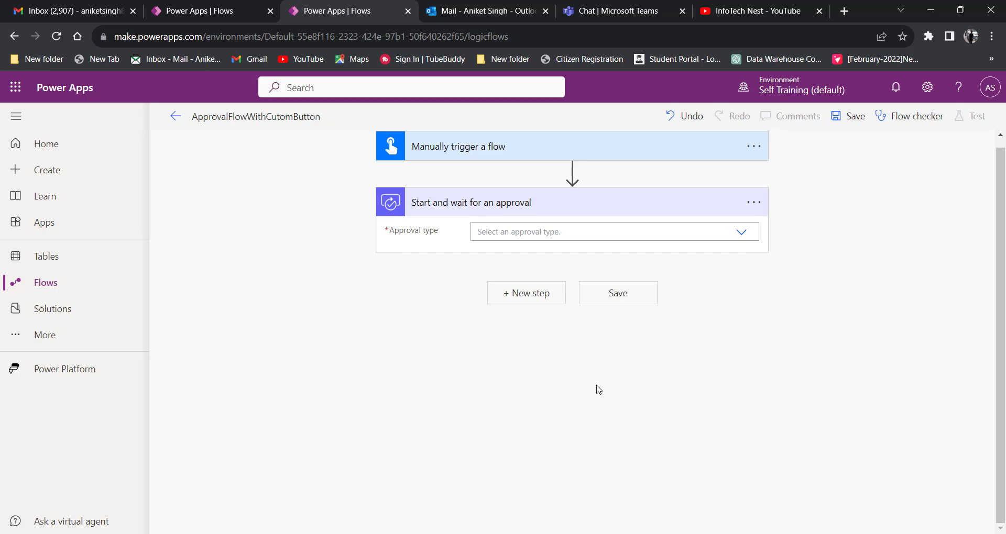
{"action": "left_click", "coordinate": [735, 236]}
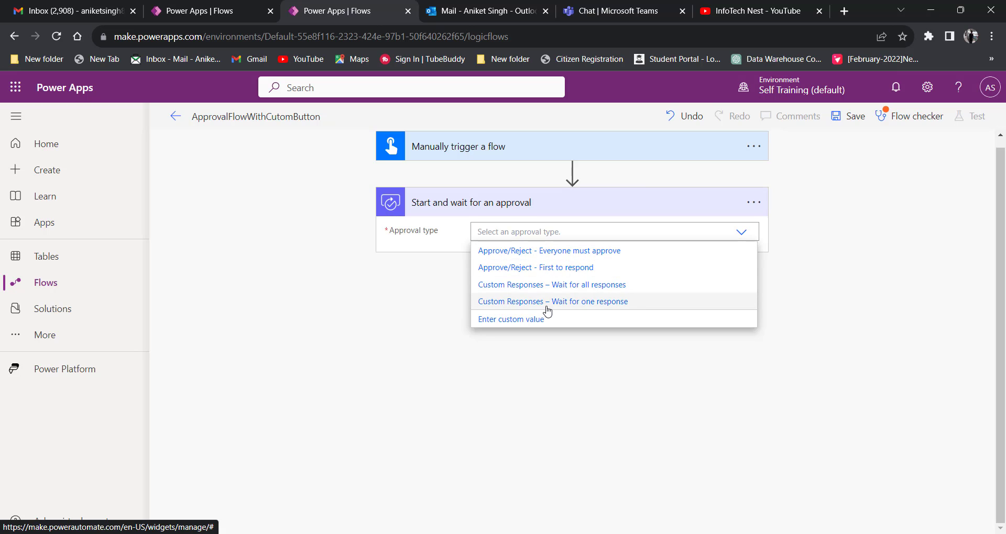
{"action": "left_click", "coordinate": [529, 268]}
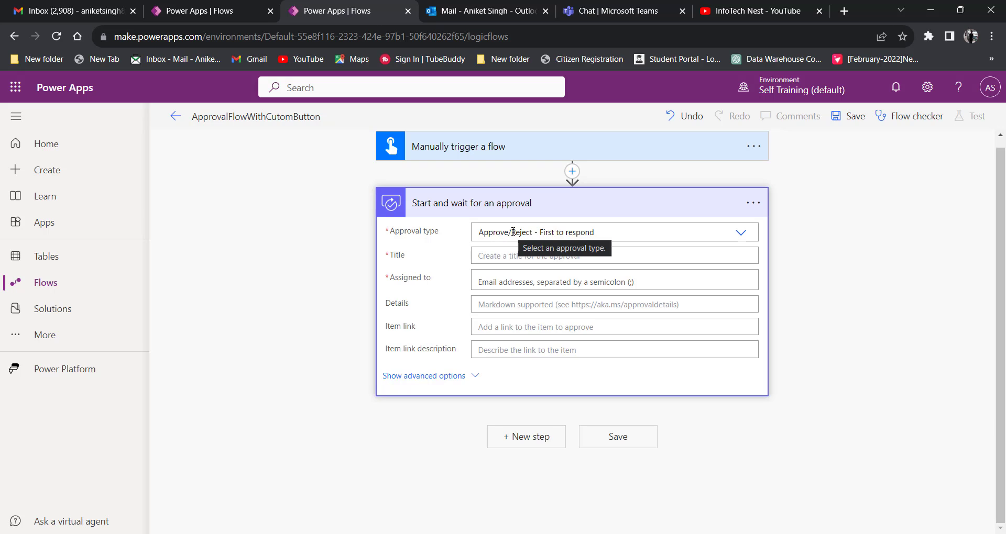
{"action": "left_click", "coordinate": [502, 259]}
{"action": "left_click", "coordinate": [463, 263]}
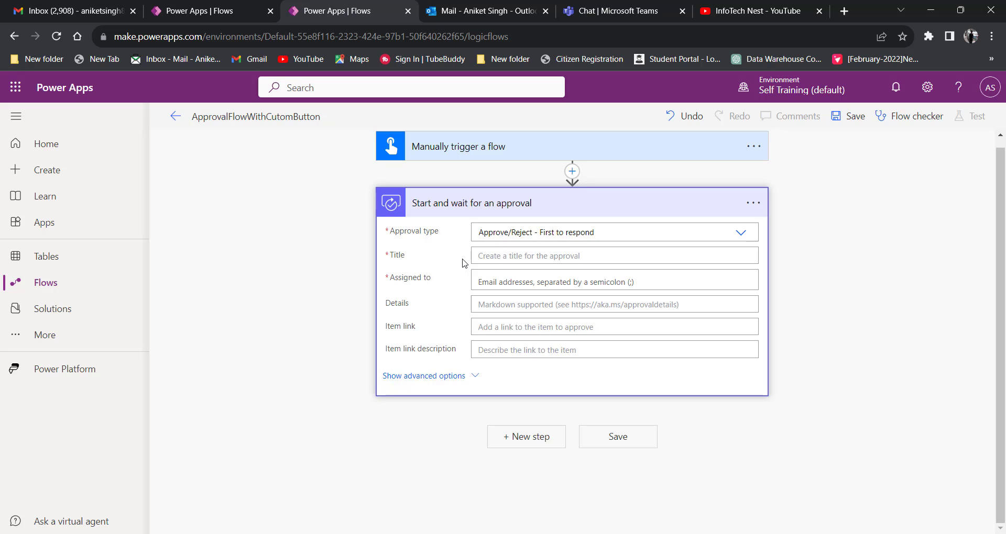
Switch to Outlook to view the response buttons in the approval request email, and return to the flow in Power Apps.
{"action": "left_click", "coordinate": [449, 209]}
{"action": "left_click", "coordinate": [450, 210]}
{"action": "left_click", "coordinate": [450, 10]}
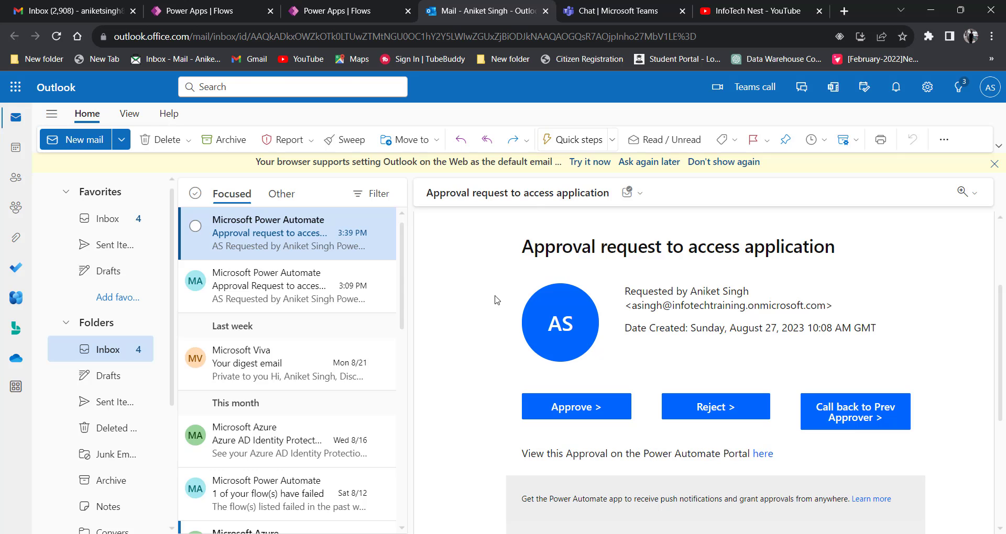
{"action": "left_click", "coordinate": [335, 10]}
Assign the first approval to the TestUser account and set its title to "Approval Request".
{"action": "left_click", "coordinate": [473, 203]}
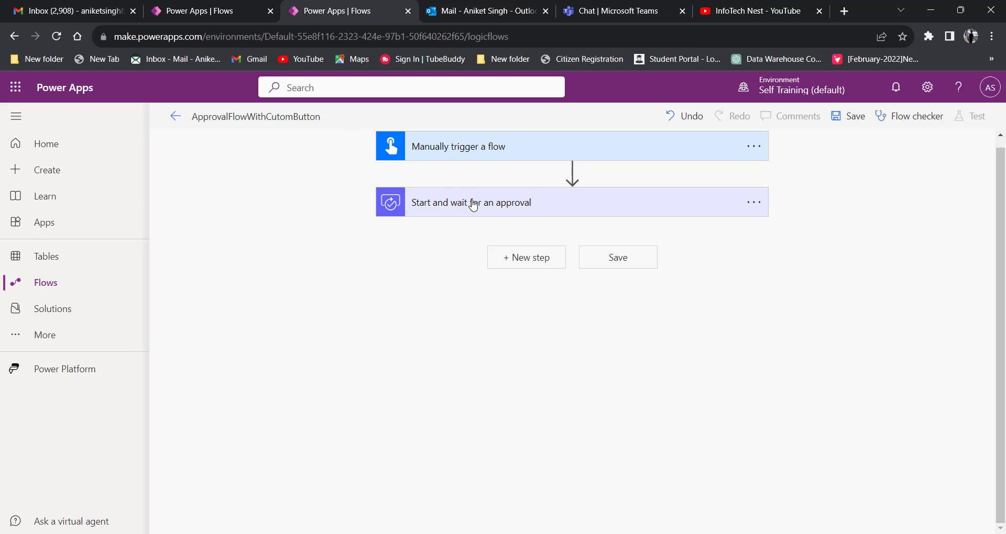
{"action": "left_click", "coordinate": [473, 203]}
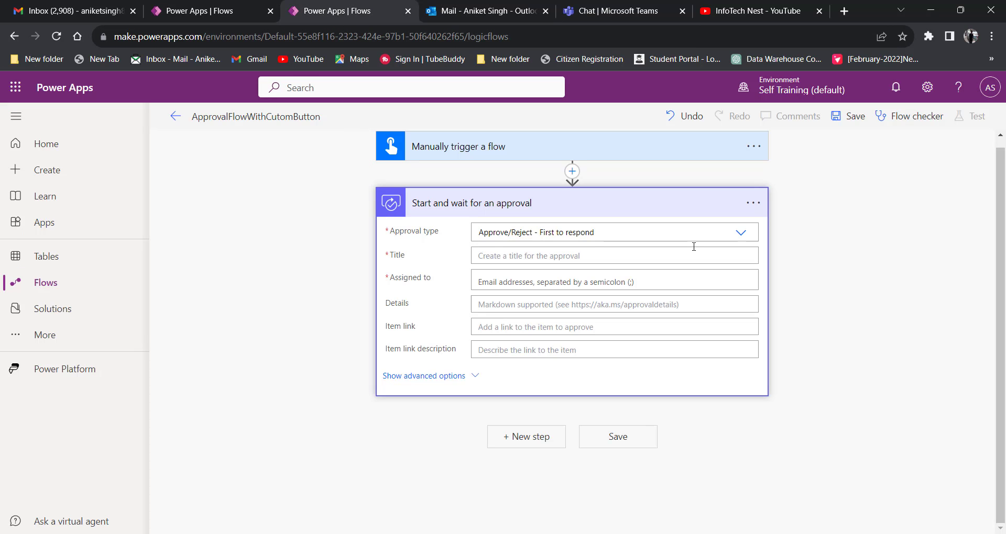
{"action": "left_click", "coordinate": [488, 286]}
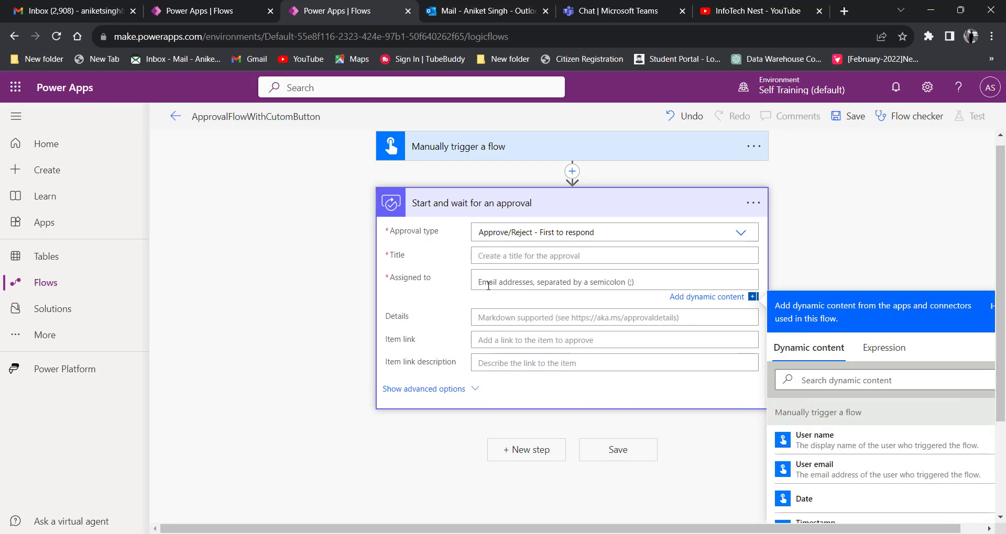
{"action": "type", "text": "te"}
{"action": "key", "text": "BackSpace"}
{"action": "key", "text": "BackSpace"}
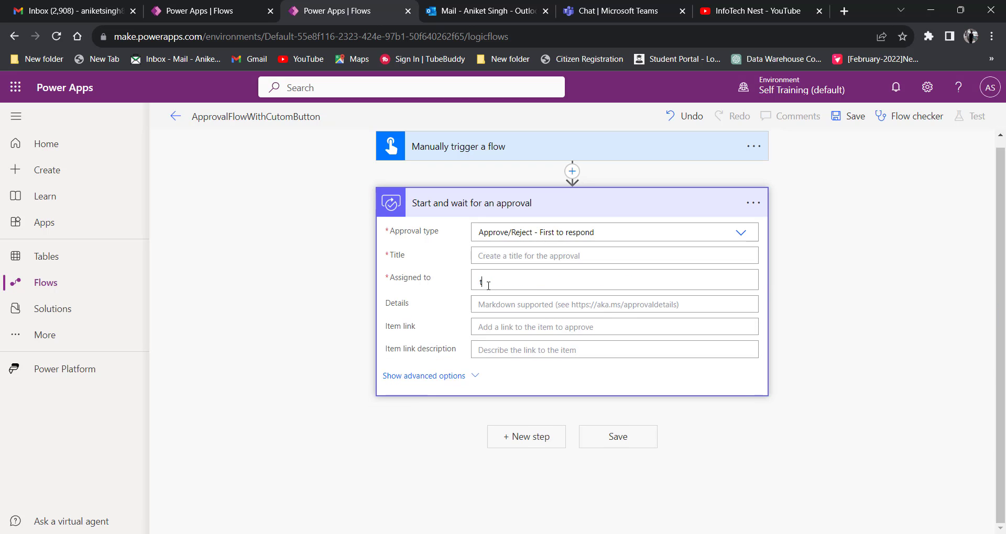
{"action": "type", "text": "testuser"}
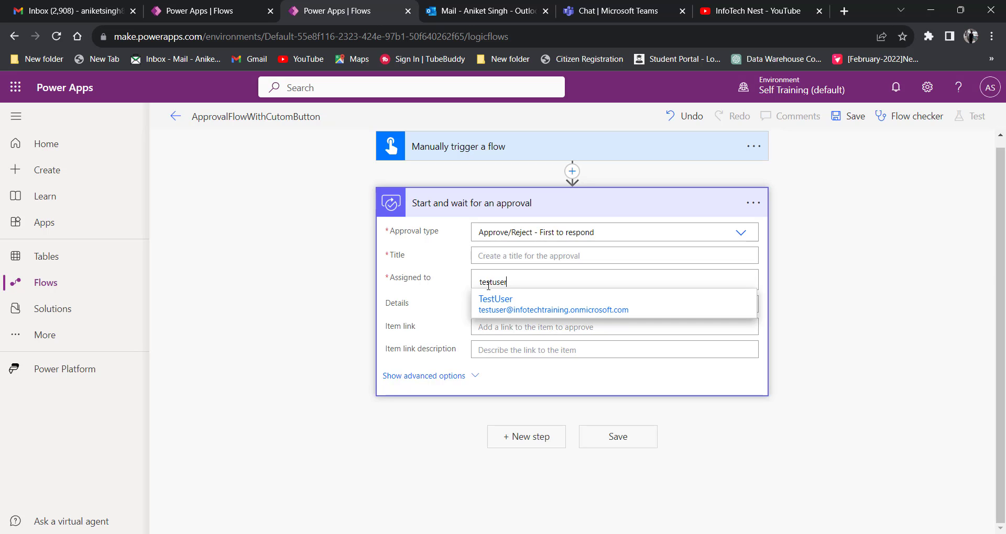
{"action": "left_click", "coordinate": [524, 304]}
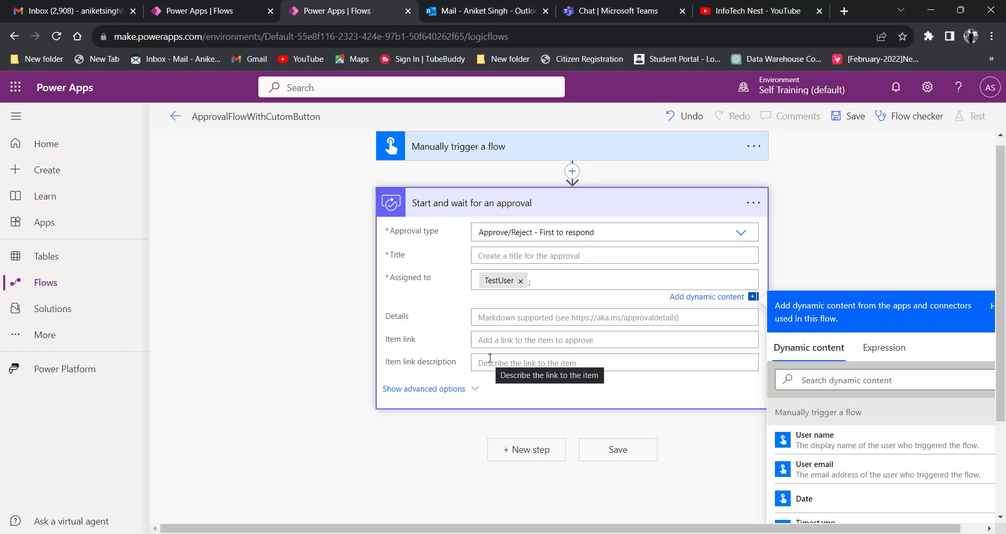
{"action": "left_click", "coordinate": [496, 256]}
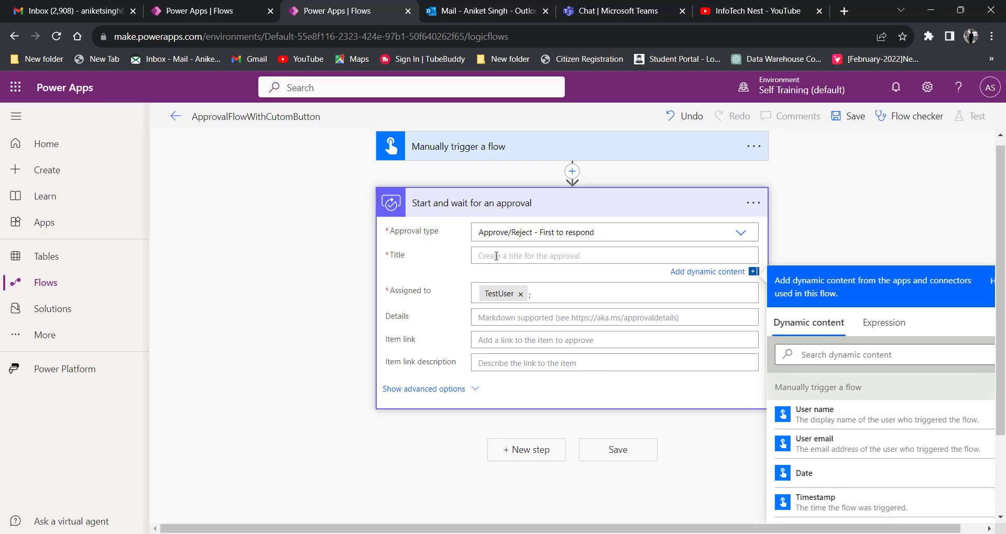
{"action": "type", "text": "Approval Request"}
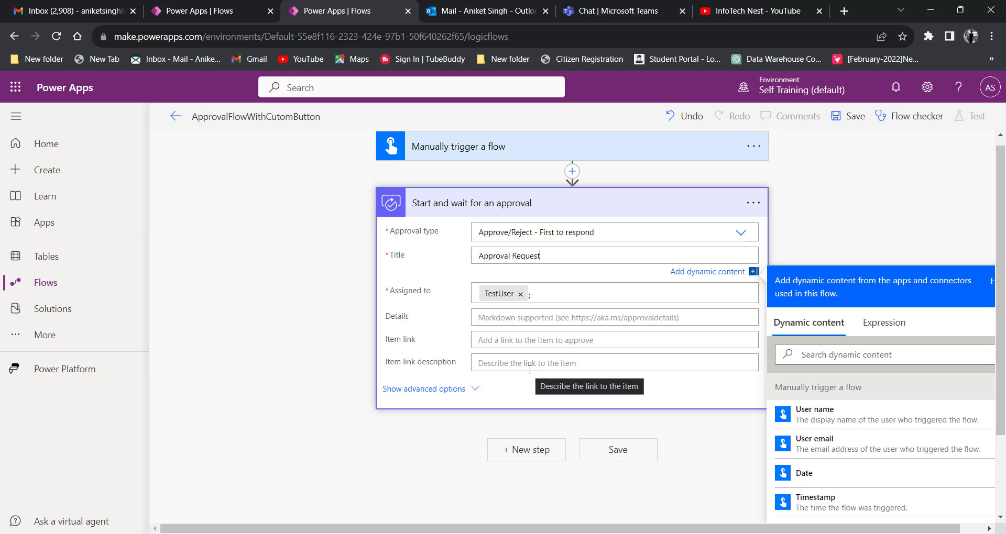
{"action": "left_click", "coordinate": [446, 208]}
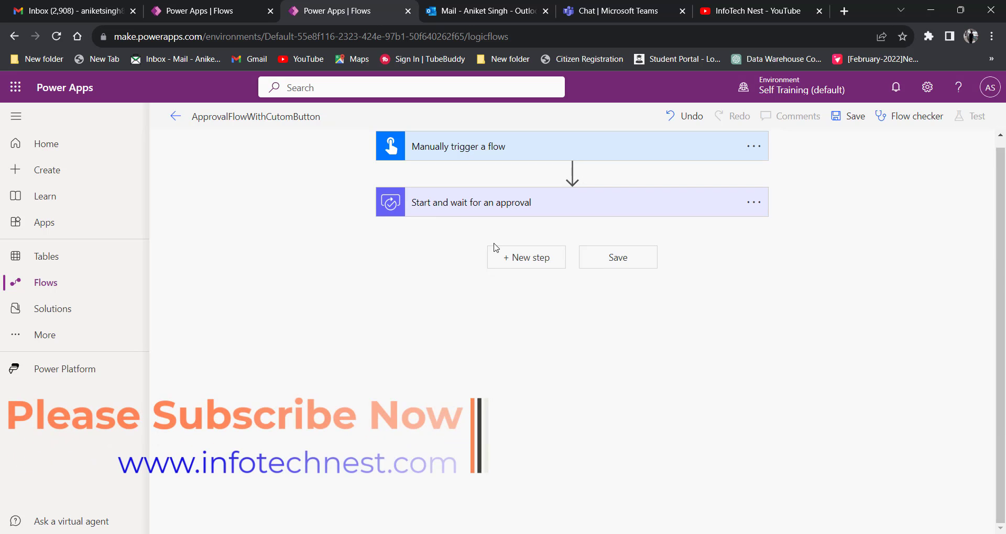
Add a Condition after the approval that checks whether the approval's Outcome is equal to "Approve".
{"action": "left_click", "coordinate": [513, 258]}
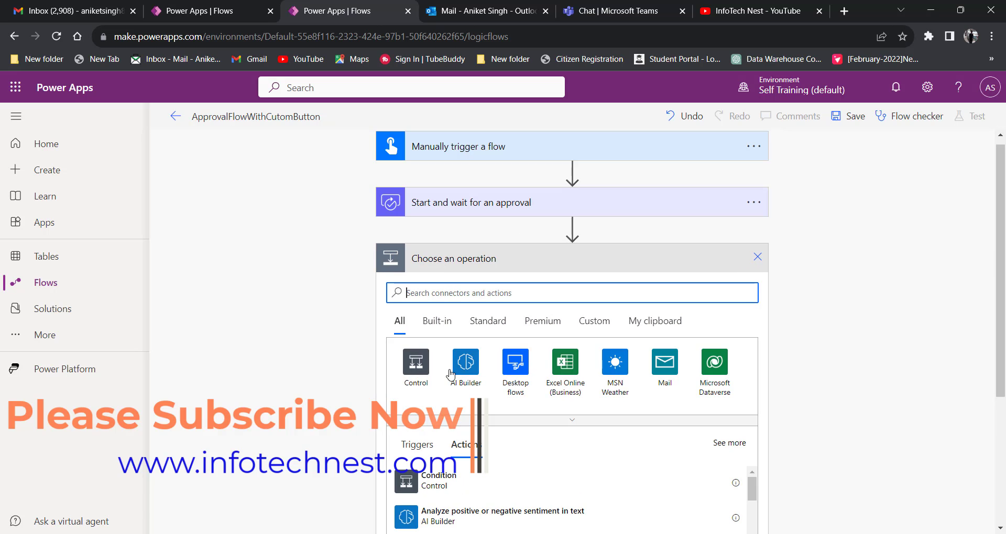
{"action": "left_click", "coordinate": [434, 478]}
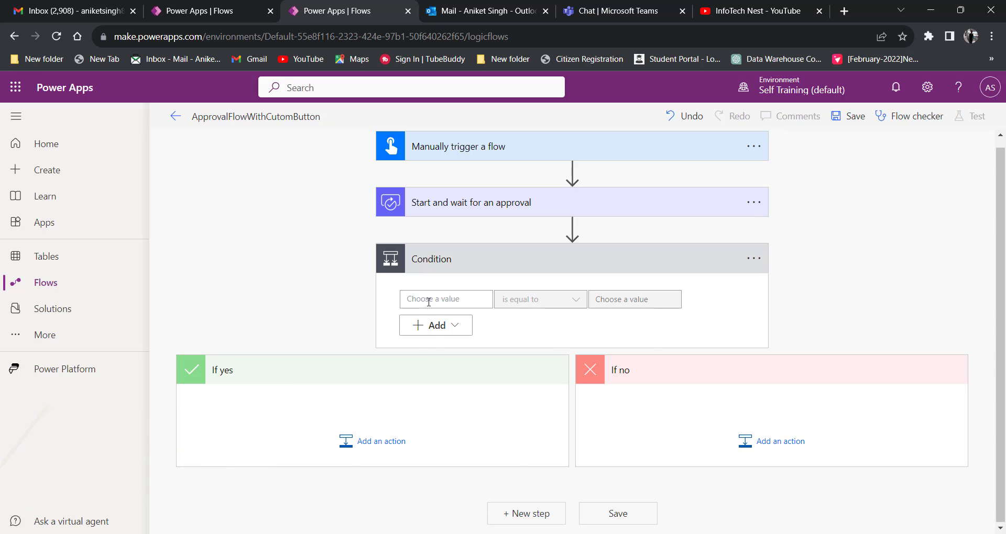
{"action": "left_click", "coordinate": [438, 300]}
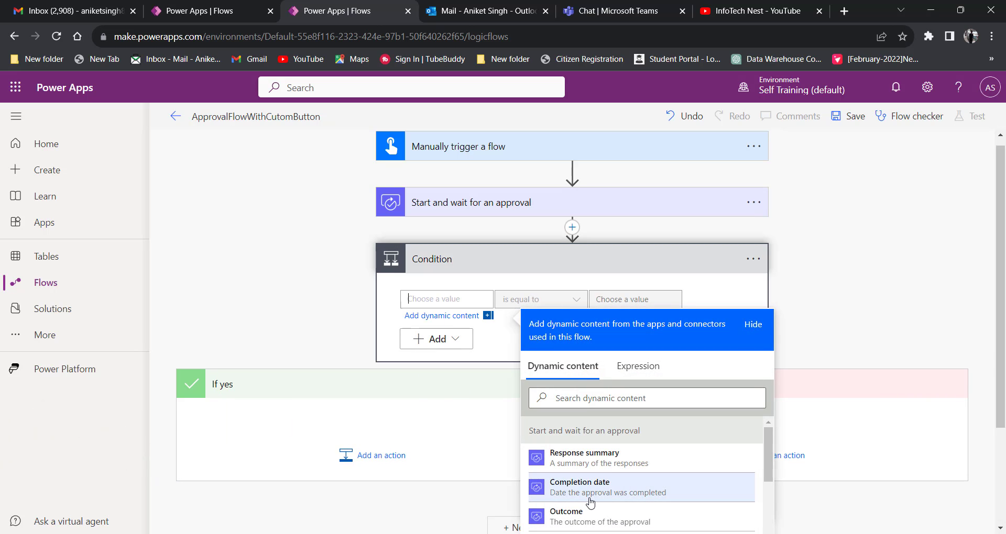
{"action": "scroll", "coordinate": [589, 498], "scroll_direction": "down", "scroll_amount": 2}
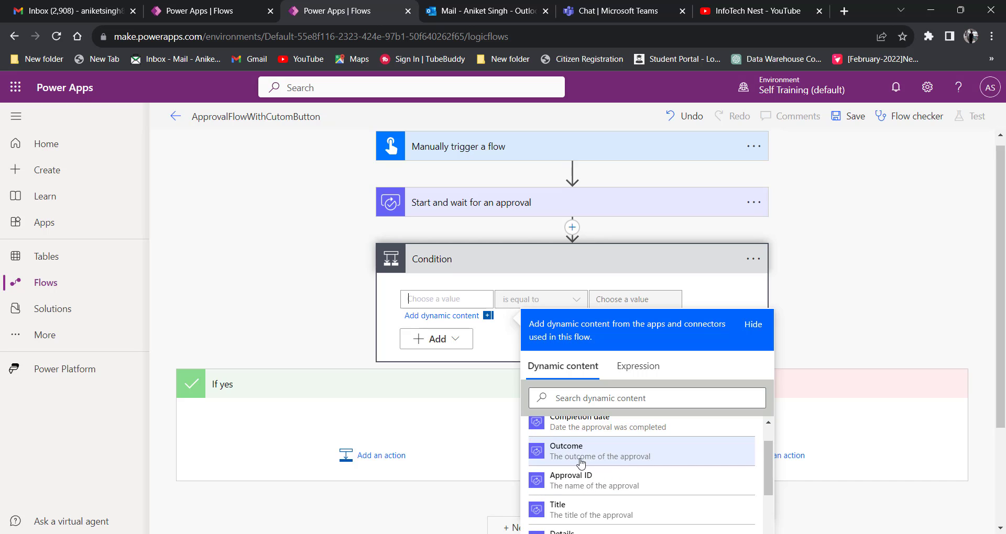
{"action": "left_click", "coordinate": [563, 452]}
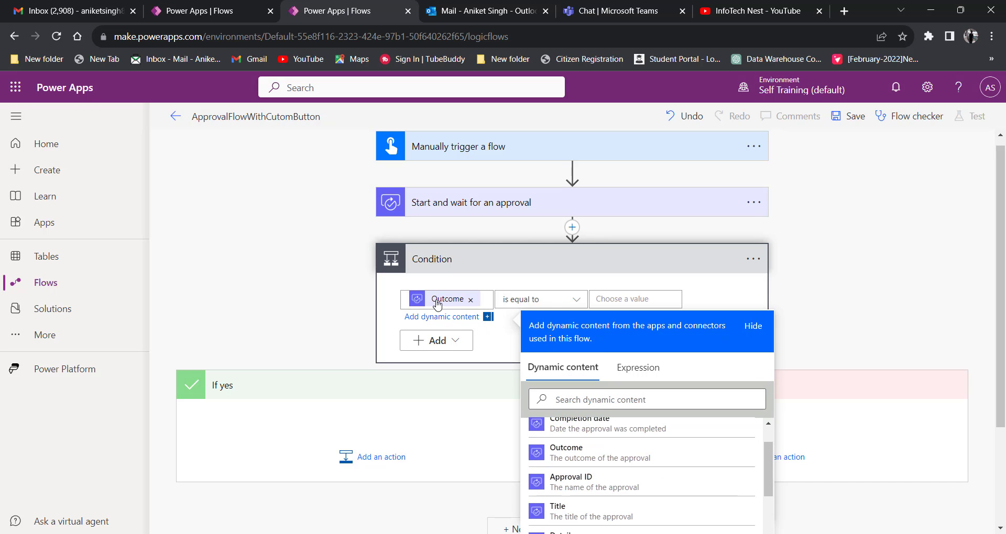
{"action": "left_click", "coordinate": [611, 298]}
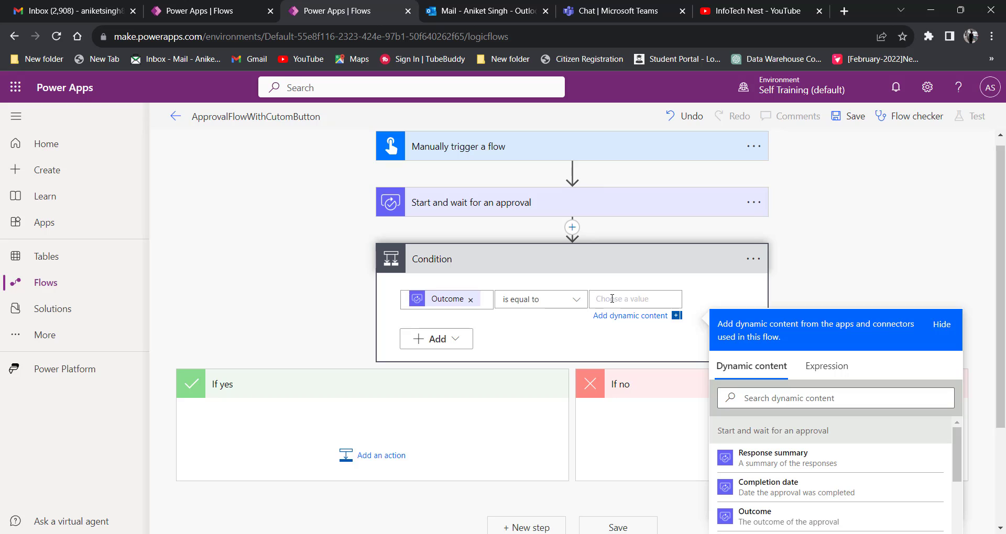
{"action": "type", "text": "Approve"}
{"action": "left_click", "coordinate": [571, 349]}
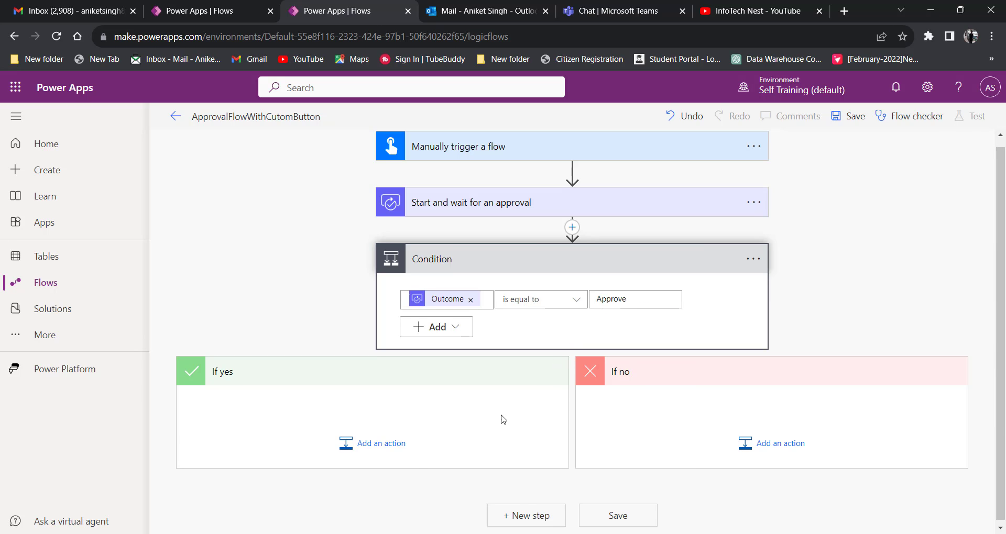
Add a second "Start and wait for an approval" action inside the condition's If yes branch.
{"action": "left_click", "coordinate": [398, 443]}
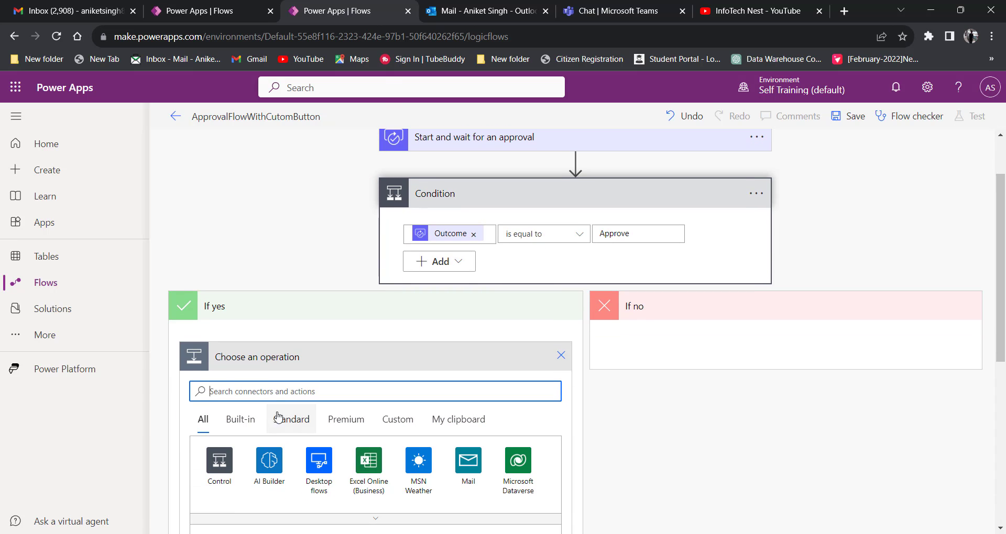
{"action": "type", "text": "App"}
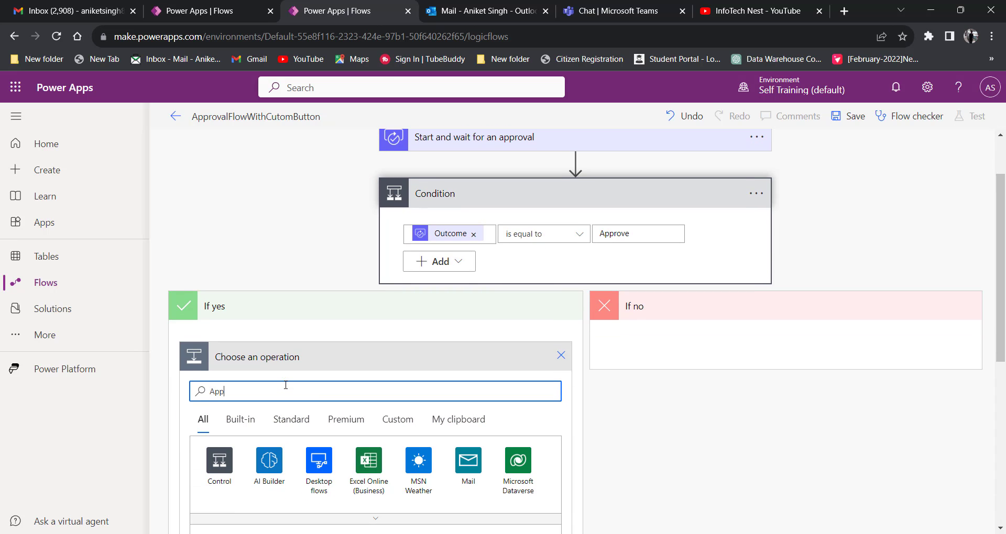
{"action": "type", "text": "roval"}
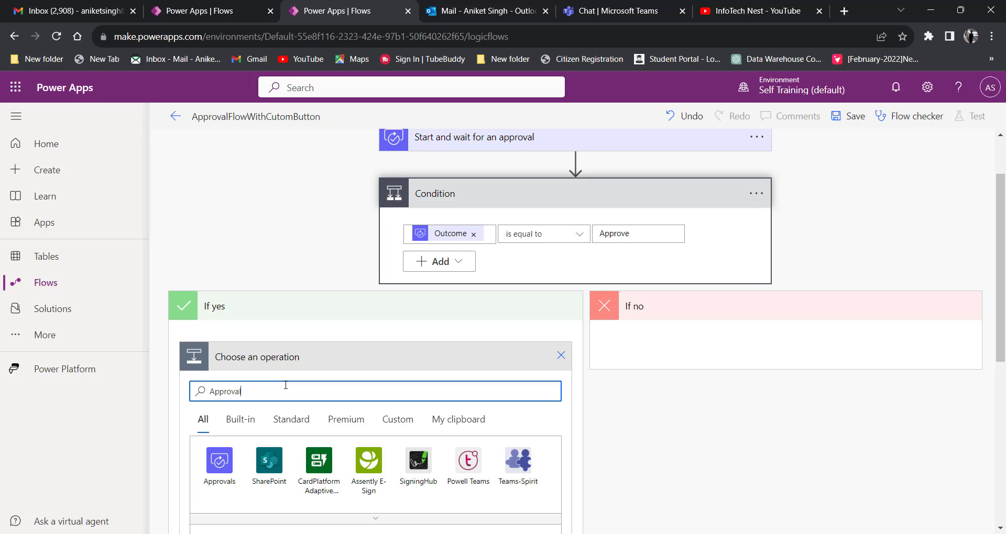
{"action": "scroll", "coordinate": [285, 390], "scroll_direction": "down", "scroll_amount": 3}
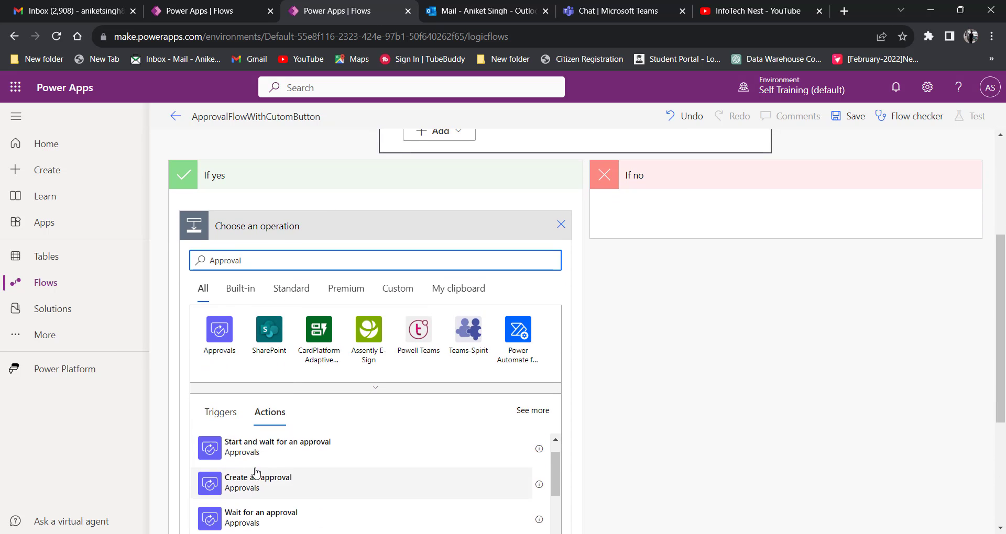
{"action": "scroll", "coordinate": [264, 479], "scroll_direction": "up", "scroll_amount": 2}
{"action": "left_click", "coordinate": [266, 478]}
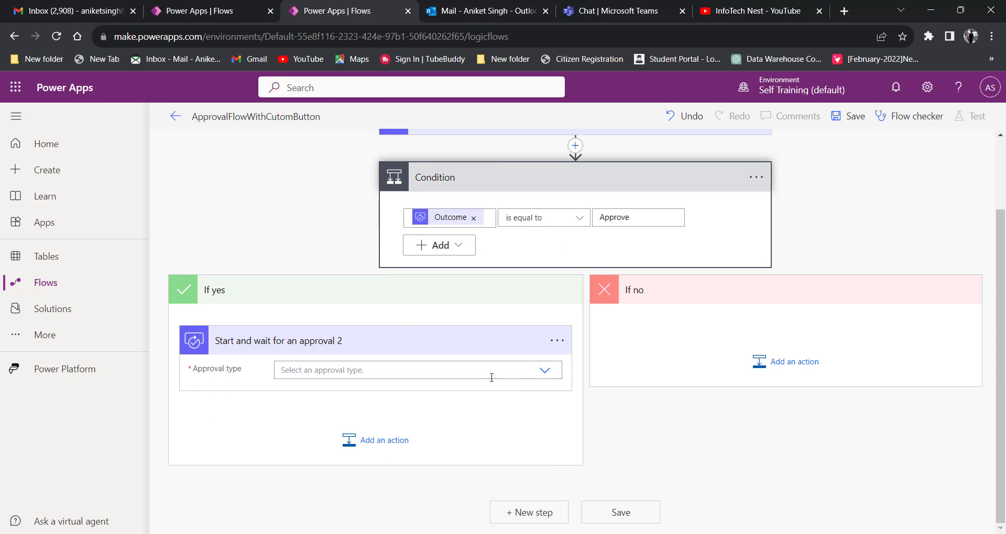
Set the second approval's type to "Custom Responses – Wait for one response".
{"action": "scroll", "coordinate": [490, 377], "scroll_direction": "up", "scroll_amount": 2}
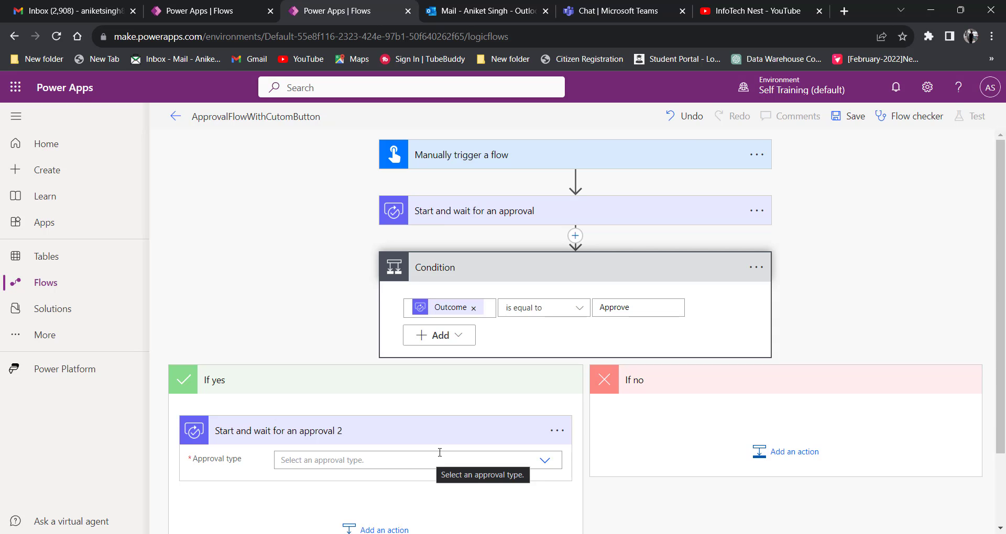
{"action": "scroll", "coordinate": [489, 339], "scroll_direction": "down", "scroll_amount": 1}
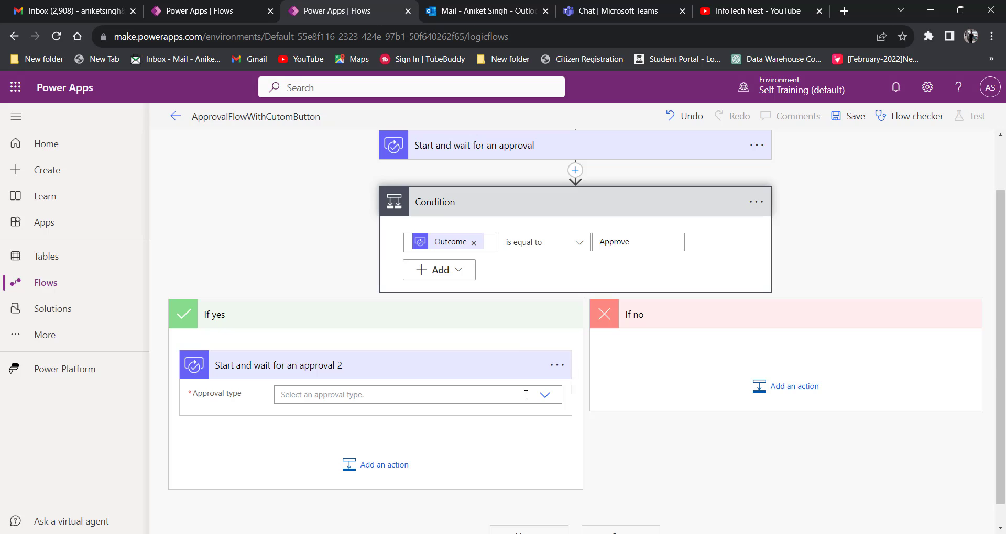
{"action": "left_click", "coordinate": [542, 396]}
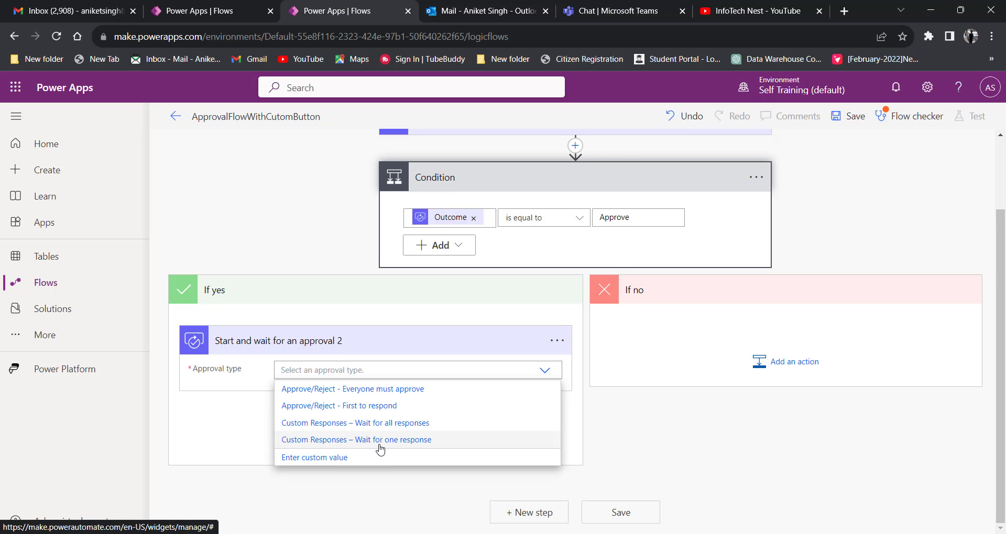
{"action": "left_click", "coordinate": [337, 445]}
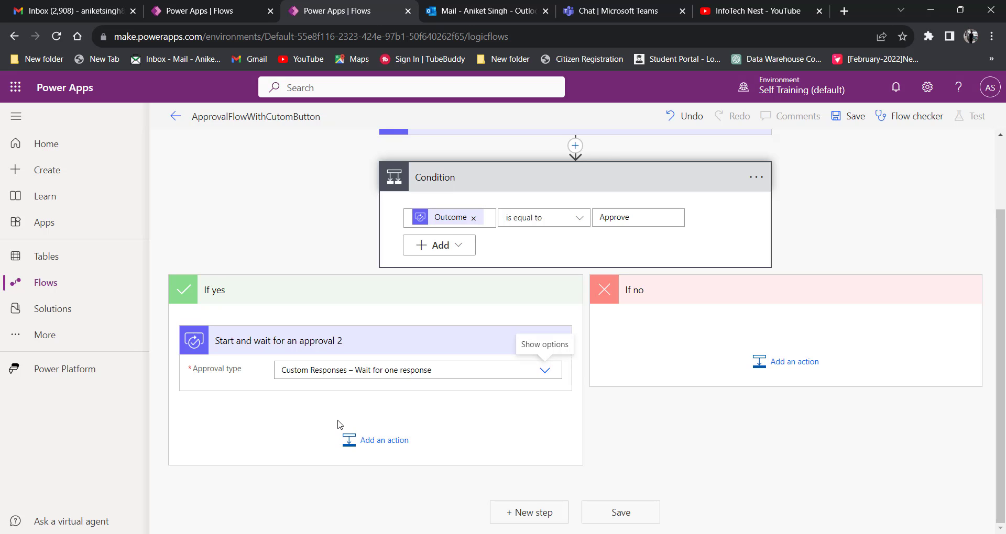
Enter "Approve" and "Reject" as the first two response options of the second approval.
{"action": "scroll", "coordinate": [346, 414], "scroll_direction": "down", "scroll_amount": 1}
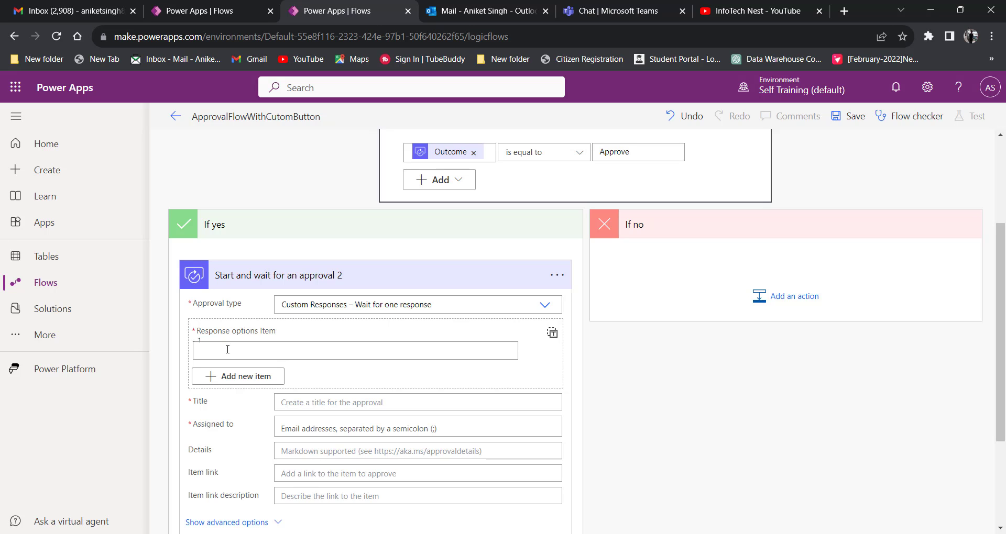
{"action": "left_click", "coordinate": [227, 349]}
{"action": "type", "text": "A"}
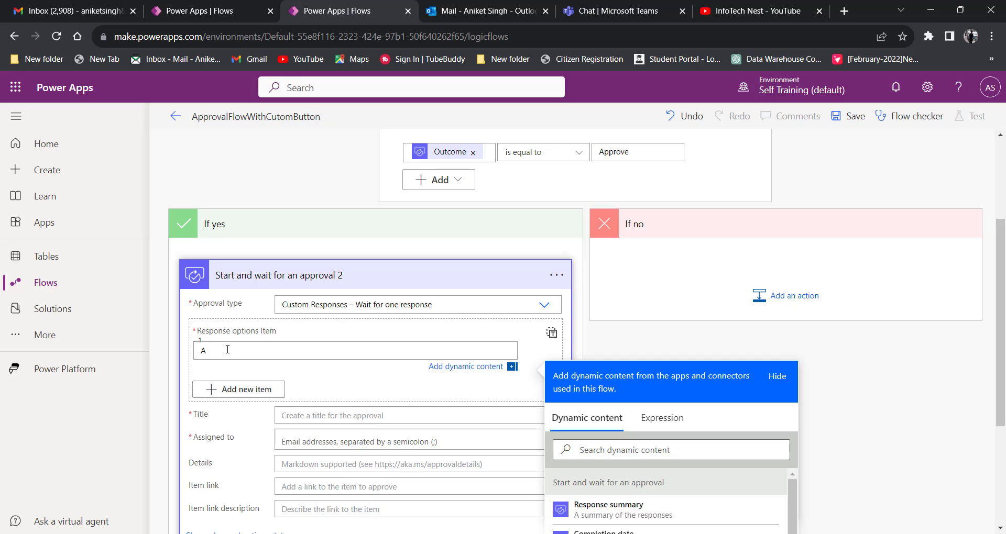
{"action": "type", "text": "pprove"}
{"action": "left_click", "coordinate": [233, 390]}
{"action": "left_click", "coordinate": [229, 397]}
{"action": "type", "text": "R"}
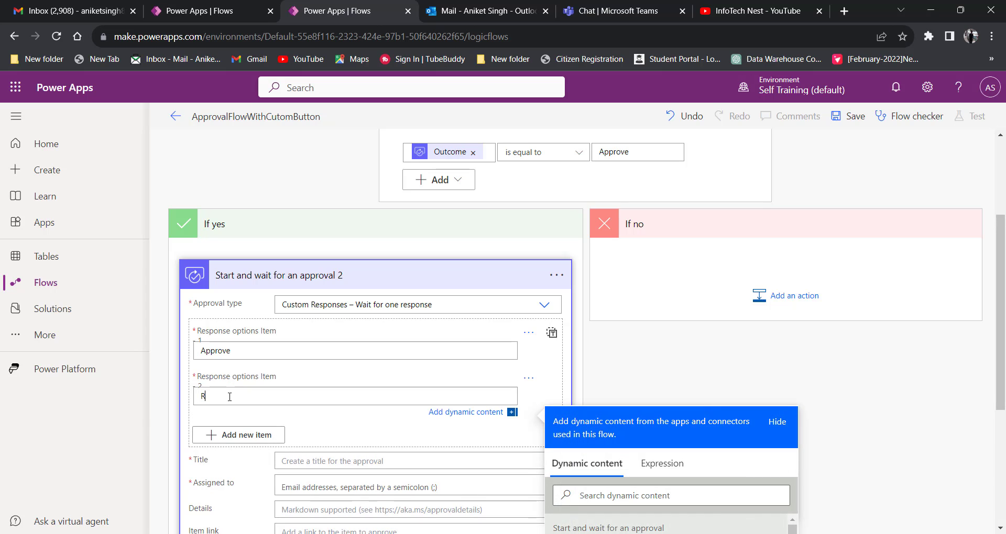
{"action": "type", "text": "eject"}
Add a third response option, "Call back to prev approver", to the second approval.
{"action": "left_click", "coordinate": [233, 435]}
{"action": "left_click", "coordinate": [232, 440]}
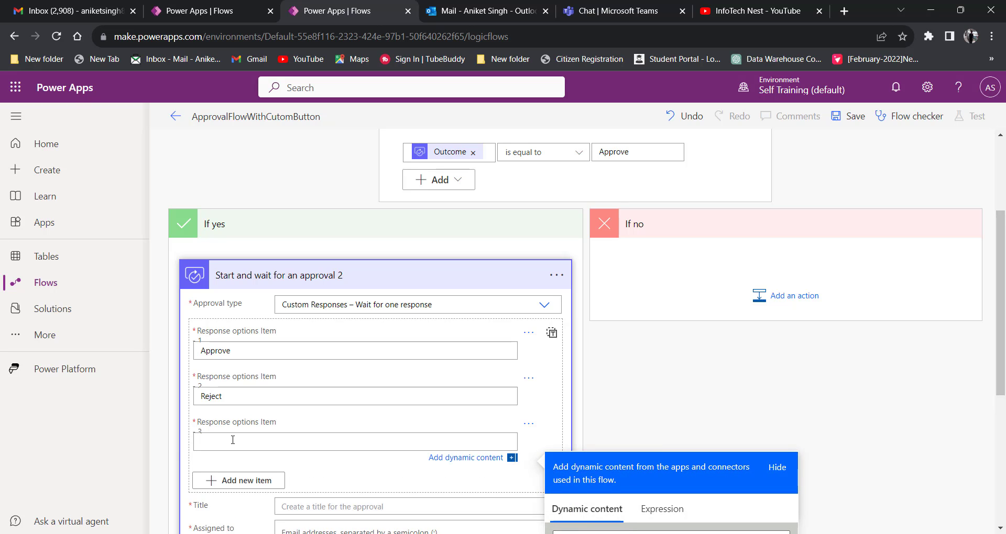
{"action": "type", "text": "CXal"}
{"action": "key", "text": "BackSpace"}
{"action": "key", "text": "BackSpace"}
{"action": "key", "text": "BackSpace"}
{"action": "type", "text": "all"}
{"action": "type", "text": "back to prev approver"}
Review the three custom response options entered in the second approval.
{"action": "scroll", "coordinate": [638, 334], "scroll_direction": "up", "scroll_amount": 3}
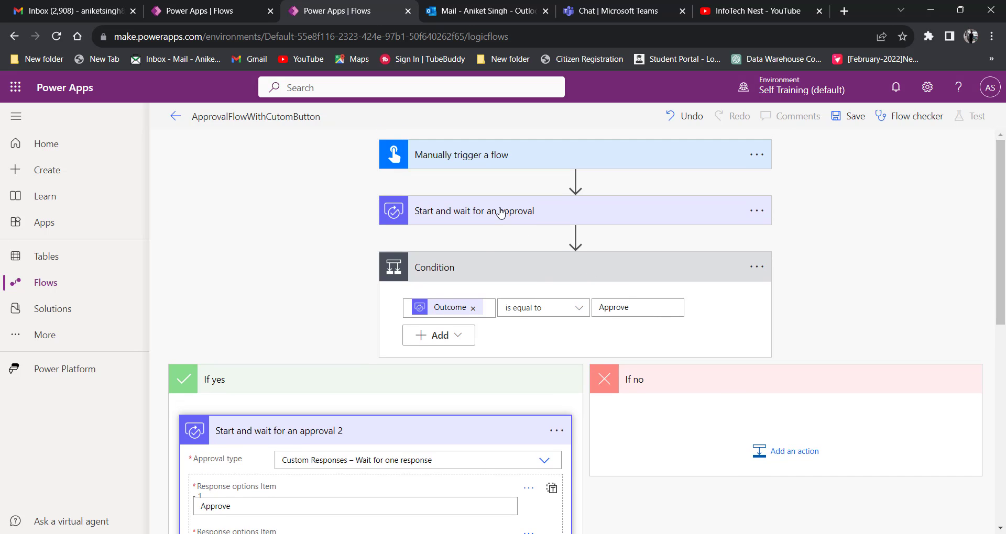
{"action": "scroll", "coordinate": [488, 257], "scroll_direction": "down", "scroll_amount": 3}
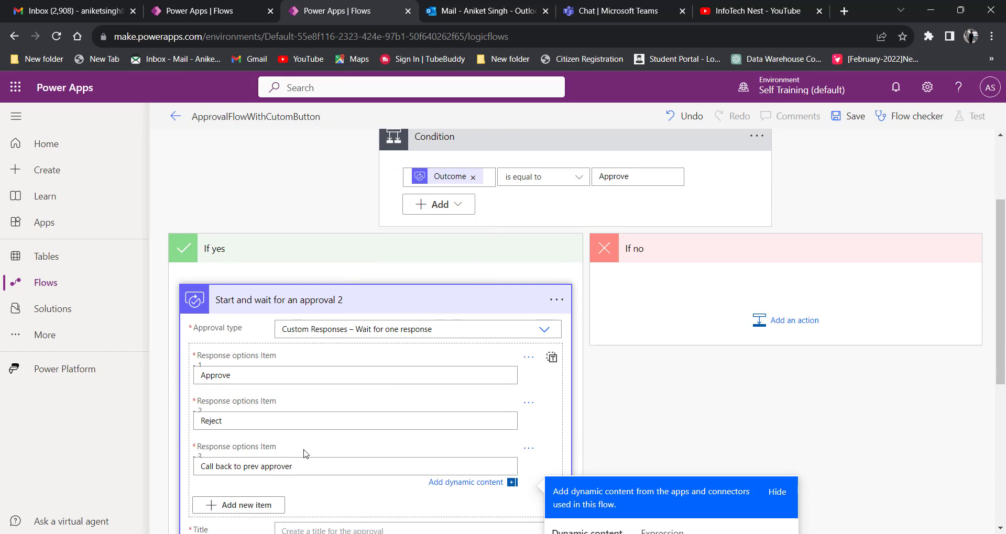
{"action": "left_click", "coordinate": [232, 412]}
{"action": "left_click", "coordinate": [246, 376]}
{"action": "scroll", "coordinate": [317, 329], "scroll_direction": "down", "scroll_amount": 3}
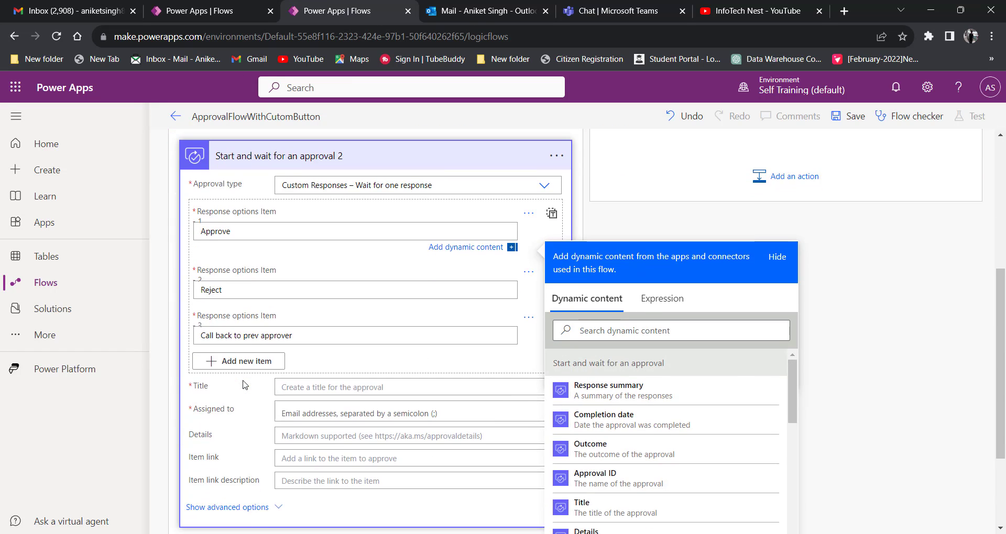
{"action": "left_click", "coordinate": [317, 331]}
{"action": "left_click", "coordinate": [230, 231]}
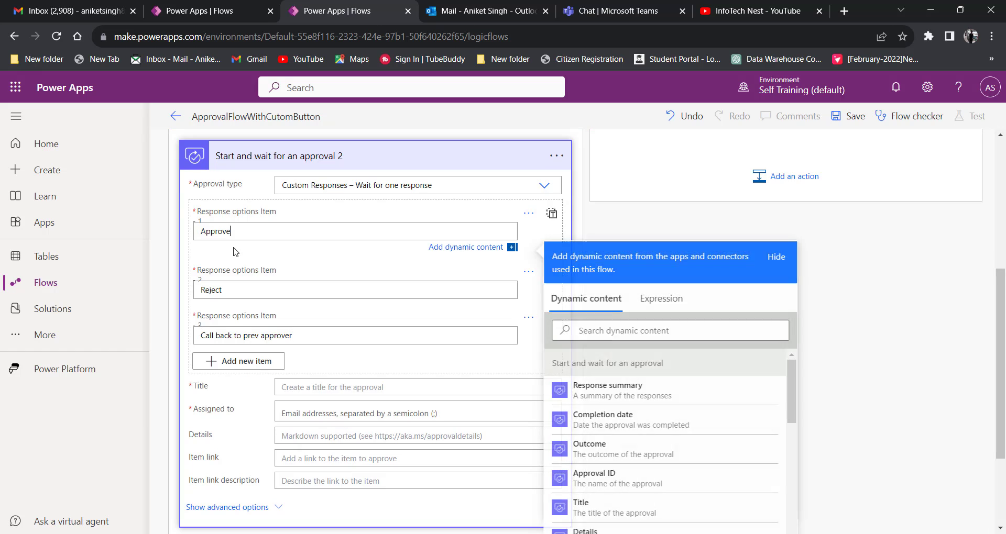
{"action": "left_click", "coordinate": [225, 292]}
{"action": "left_click", "coordinate": [283, 336]}
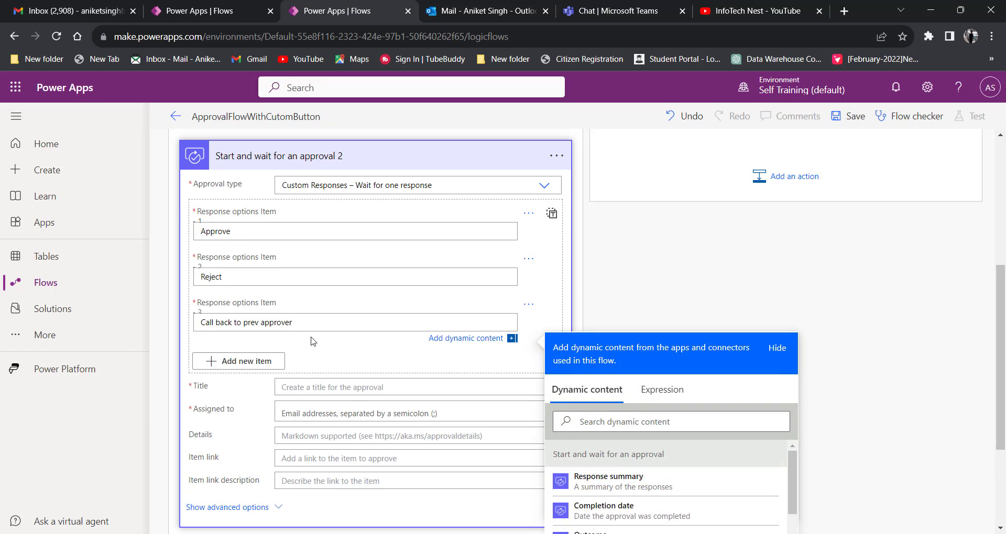
{"action": "left_click", "coordinate": [348, 348]}
{"action": "scroll", "coordinate": [348, 349], "scroll_direction": "up", "scroll_amount": 1}
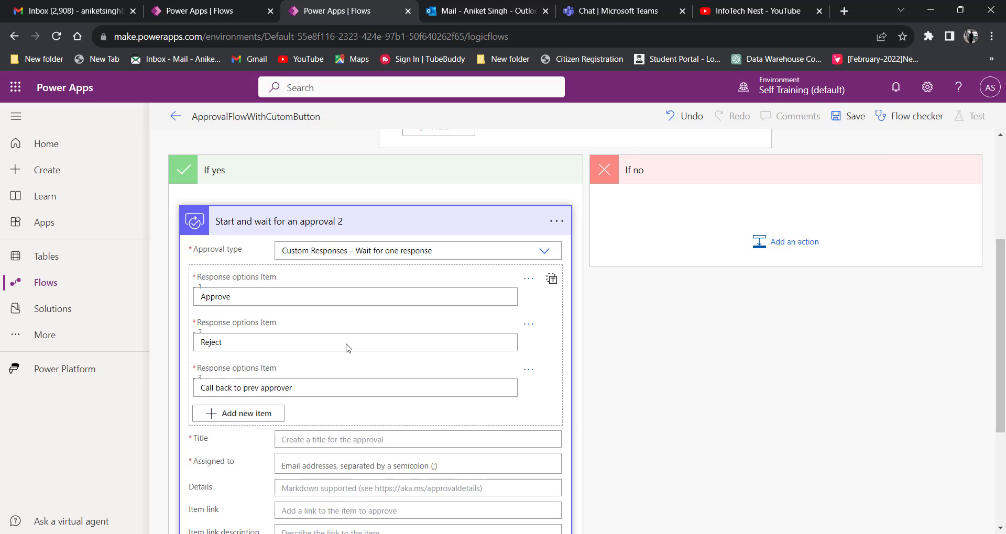
{"action": "double_click", "coordinate": [246, 297]}
{"action": "double_click", "coordinate": [224, 359]}
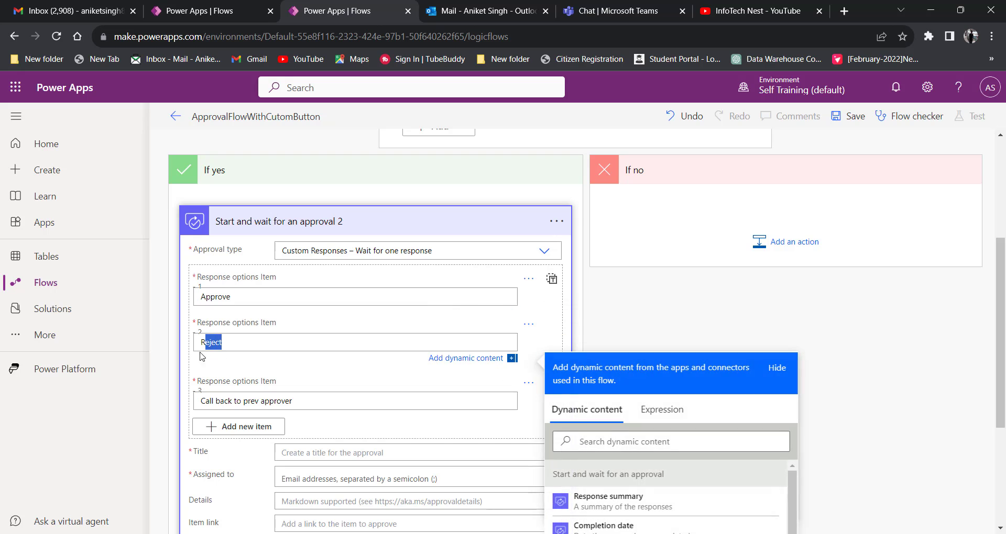
Examine the first approval's type and assignee, and compare them with the second approval's custom responses.
{"action": "scroll", "coordinate": [453, 217], "scroll_direction": "up", "scroll_amount": 3}
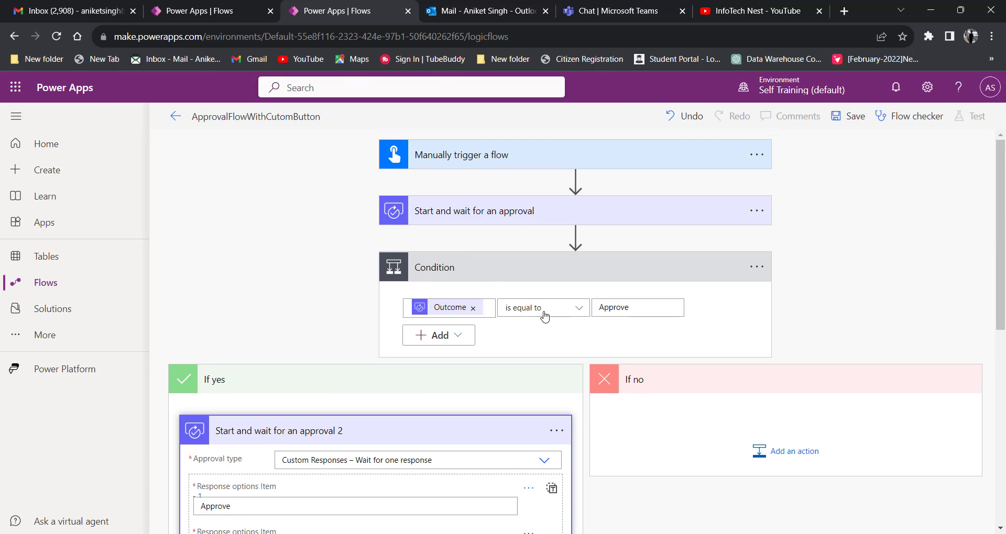
{"action": "left_click", "coordinate": [454, 215]}
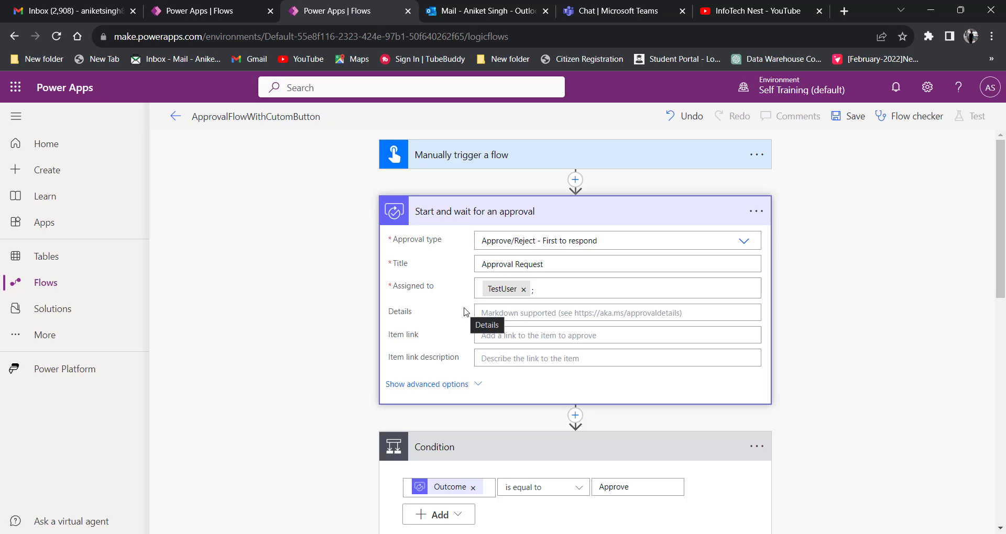
{"action": "scroll", "coordinate": [439, 315], "scroll_direction": "down", "scroll_amount": 3}
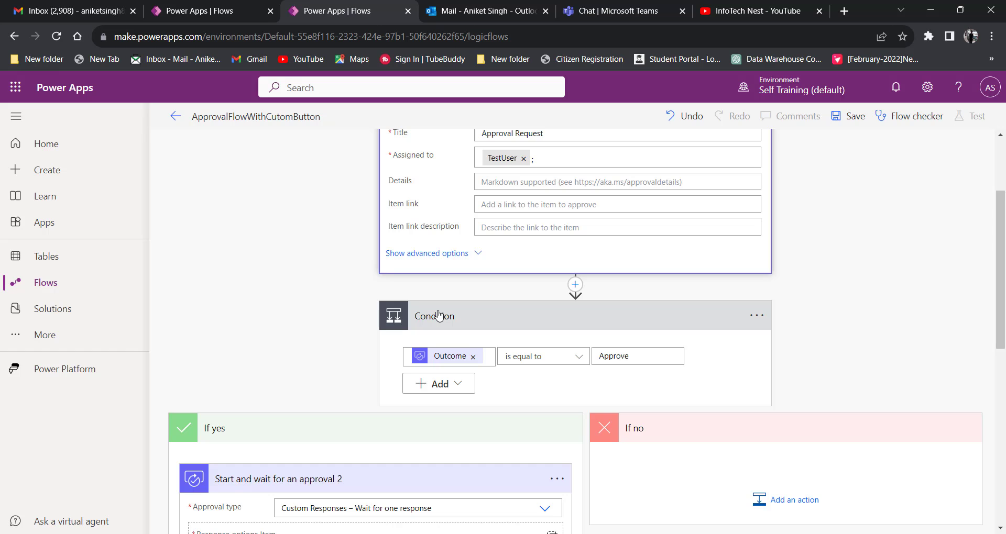
{"action": "scroll", "coordinate": [367, 393], "scroll_direction": "down", "scroll_amount": 3}
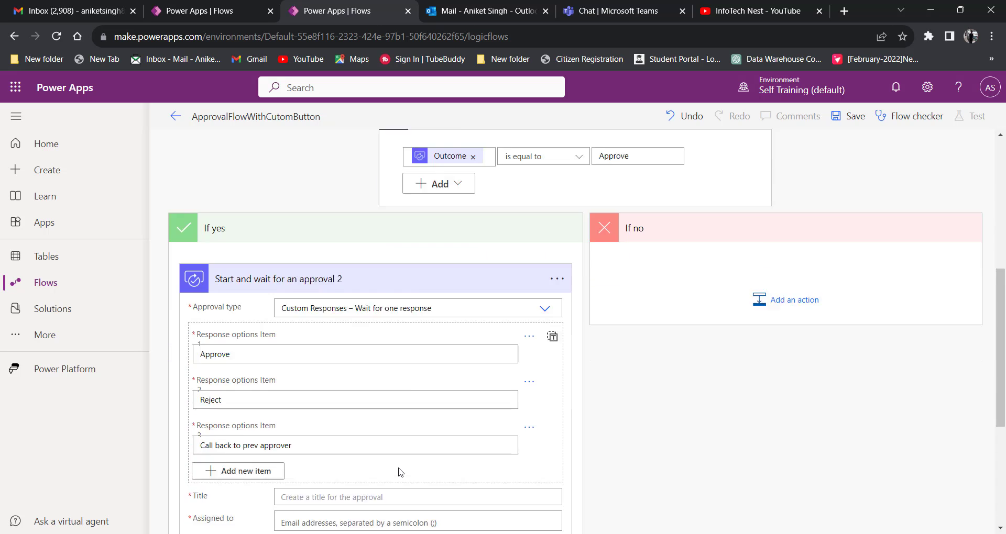
{"action": "scroll", "coordinate": [401, 471], "scroll_direction": "up", "scroll_amount": 2}
{"action": "scroll", "coordinate": [400, 471], "scroll_direction": "up", "scroll_amount": 3}
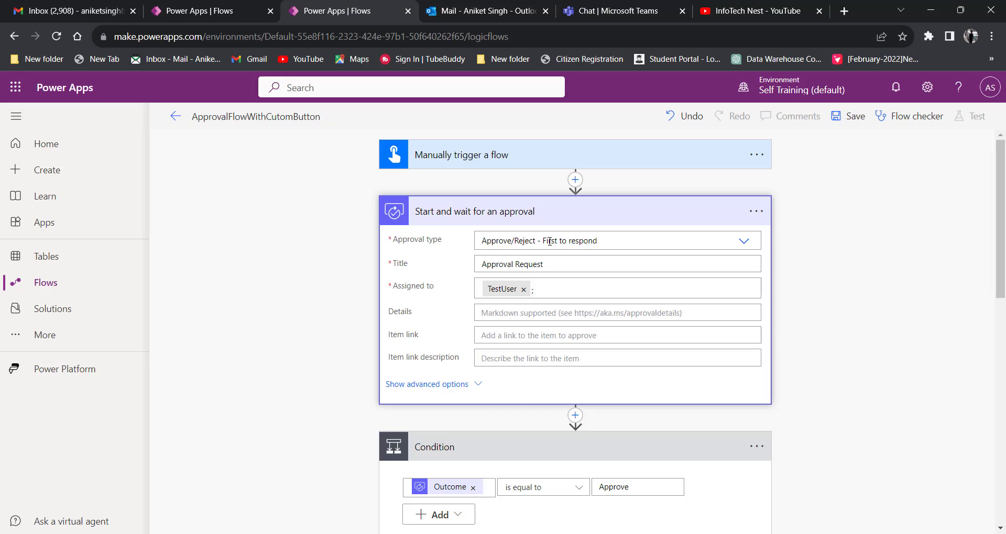
{"action": "left_click", "coordinate": [497, 219]}
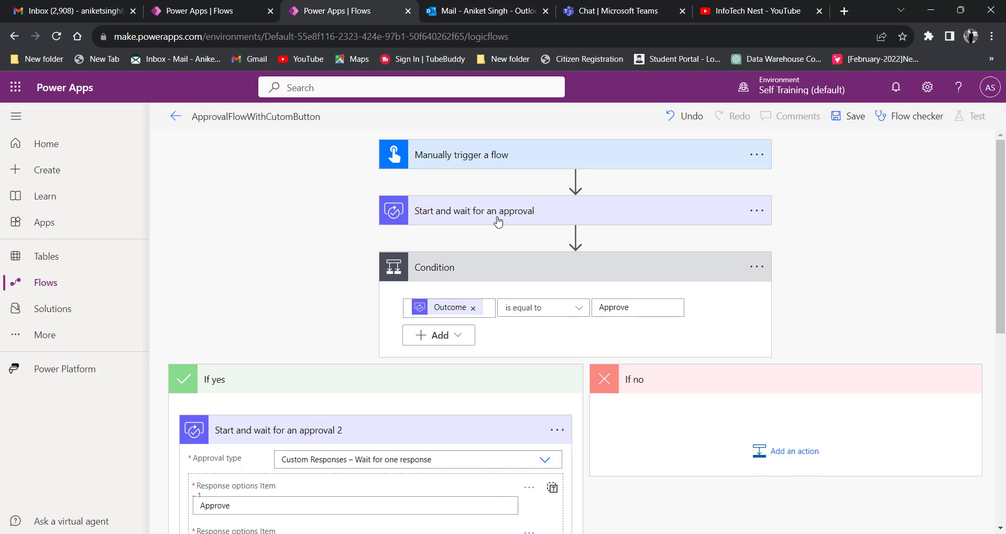
{"action": "scroll", "coordinate": [386, 364], "scroll_direction": "down", "scroll_amount": 5}
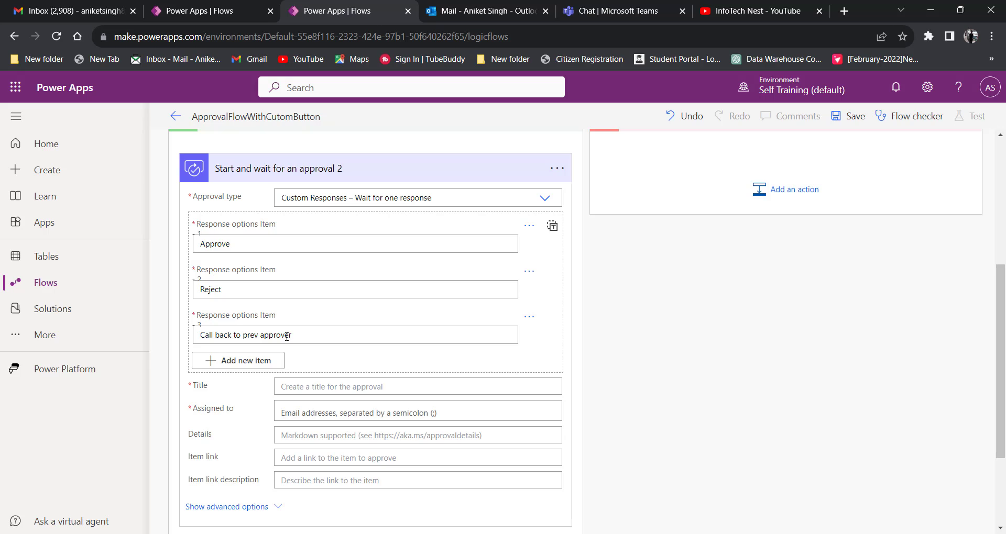
Set the second approval's title to "Approval Request" and assign it to the signed-in user's own account.
{"action": "scroll", "coordinate": [286, 336], "scroll_direction": "down", "scroll_amount": 1}
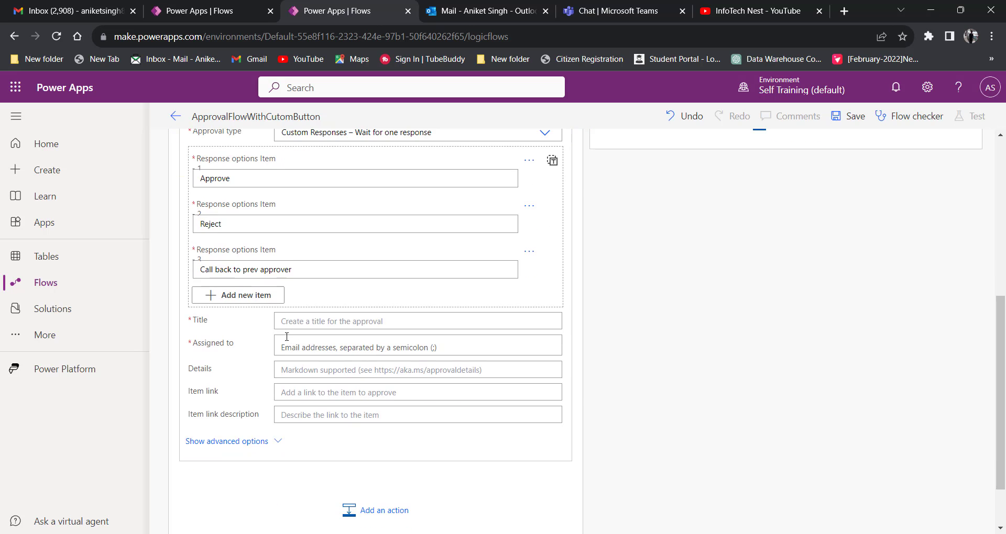
{"action": "left_click", "coordinate": [319, 321]}
{"action": "type", "text": "Approval Request"}
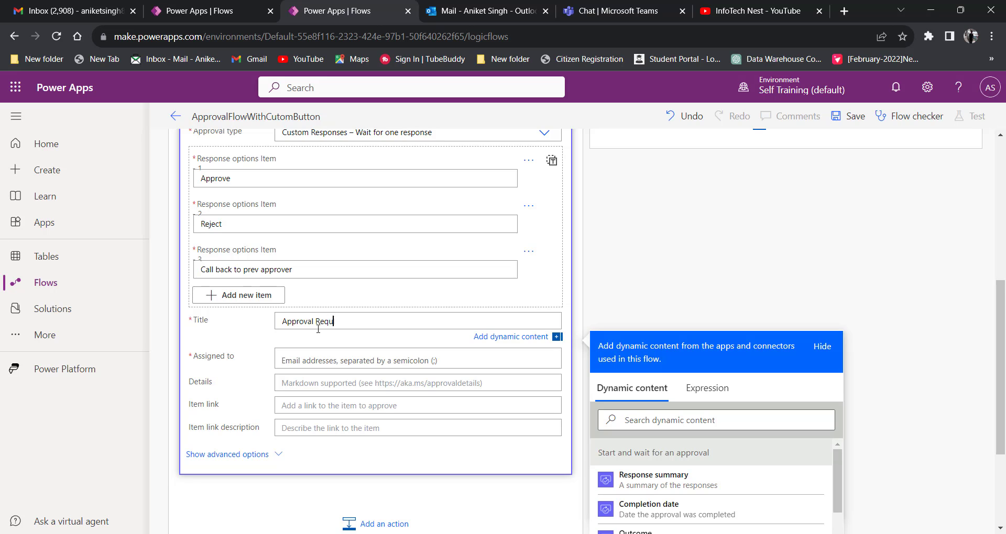
{"action": "left_click", "coordinate": [318, 360]}
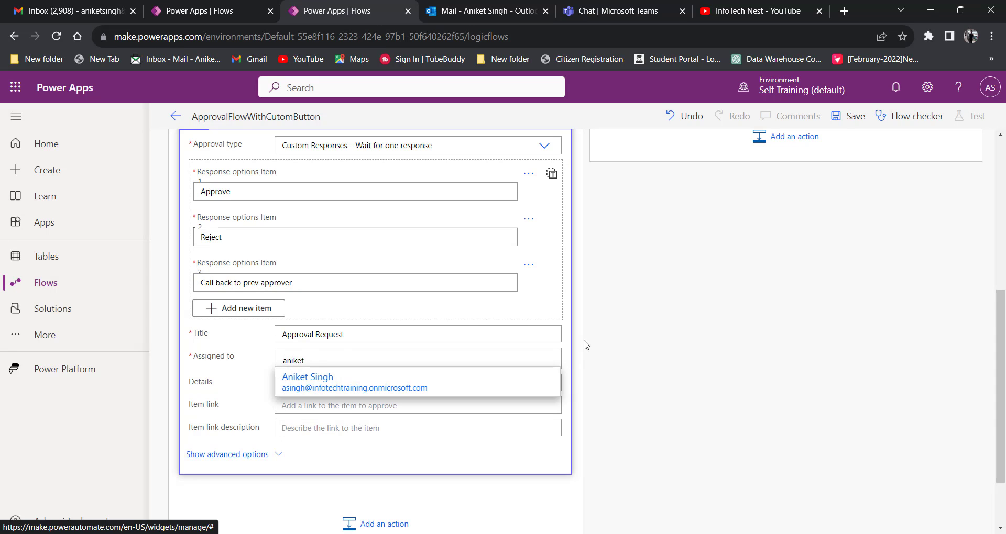
{"action": "left_click", "coordinate": [316, 391]}
Review the flow from the first approval through the condition to the second approval's response options and assignee.
{"action": "scroll", "coordinate": [230, 445], "scroll_direction": "up", "scroll_amount": 1}
{"action": "scroll", "coordinate": [225, 429], "scroll_direction": "up", "scroll_amount": 3}
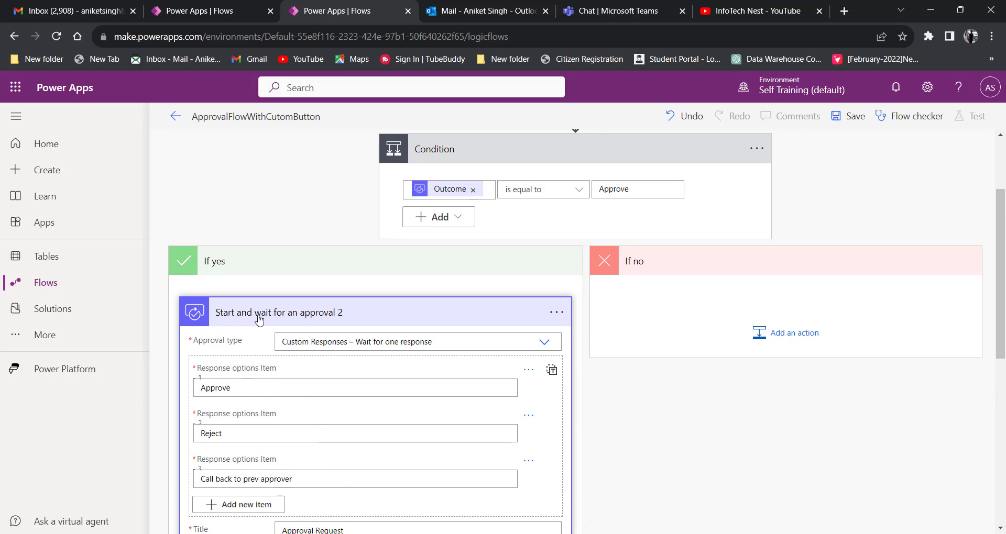
{"action": "left_click", "coordinate": [364, 324]}
{"action": "scroll", "coordinate": [526, 375], "scroll_direction": "up", "scroll_amount": 2}
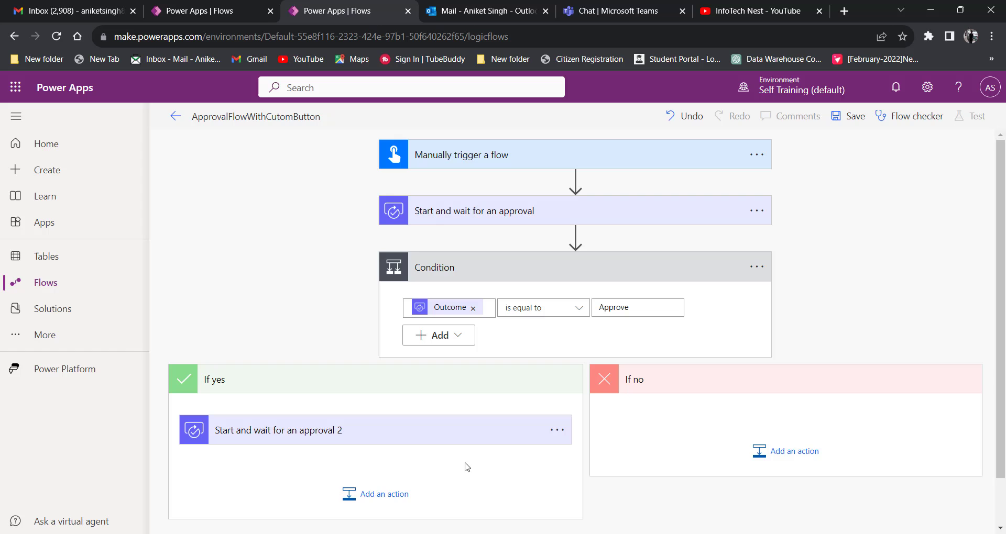
{"action": "left_click", "coordinate": [285, 414]}
{"action": "scroll", "coordinate": [267, 364], "scroll_direction": "up", "scroll_amount": 2}
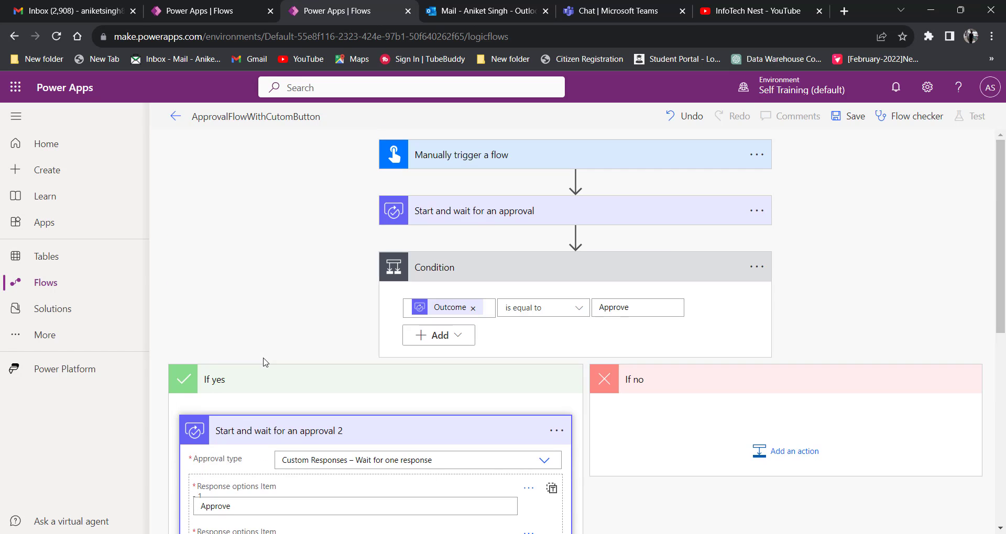
{"action": "left_click", "coordinate": [507, 211]}
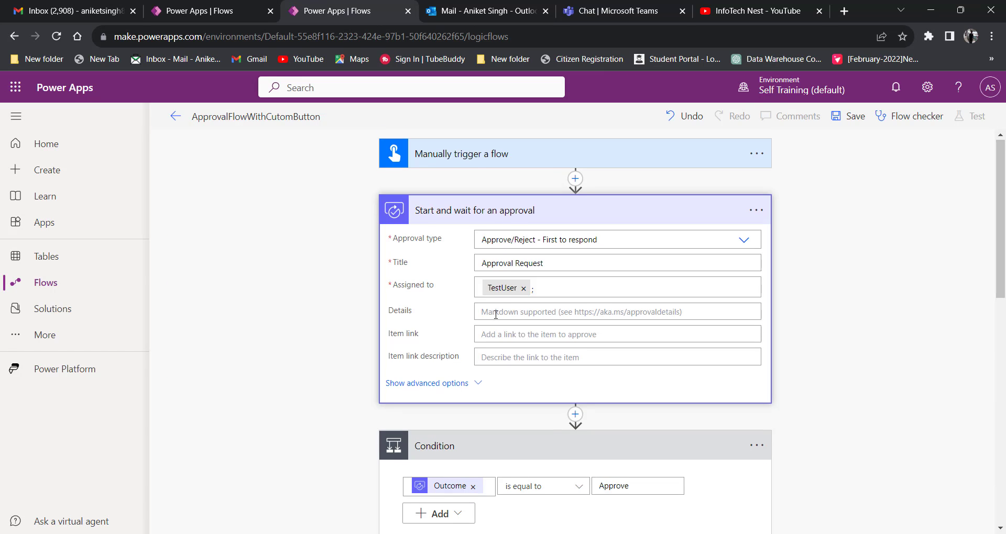
{"action": "scroll", "coordinate": [452, 356], "scroll_direction": "down", "scroll_amount": 3}
{"action": "scroll", "coordinate": [329, 425], "scroll_direction": "down", "scroll_amount": 2}
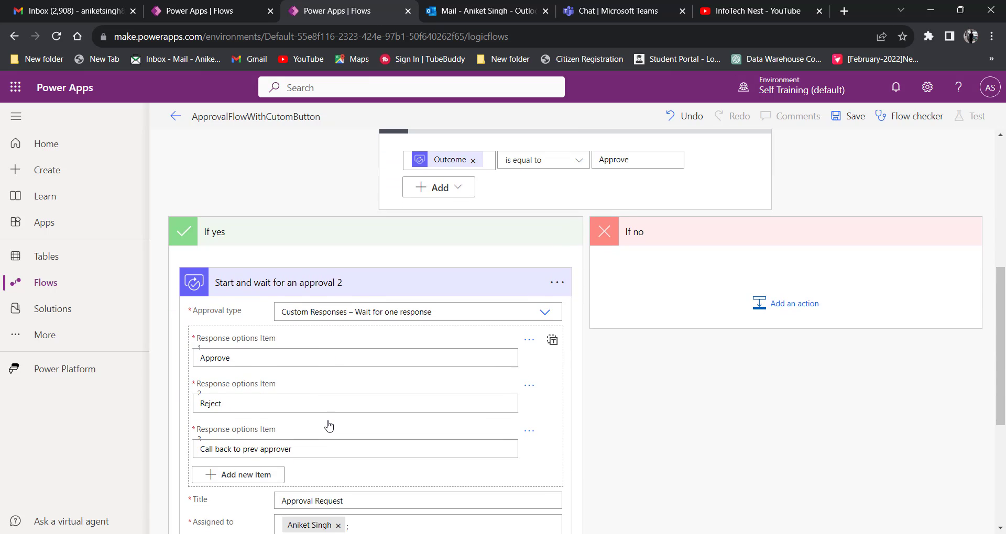
{"action": "scroll", "coordinate": [329, 425], "scroll_direction": "up", "scroll_amount": 1}
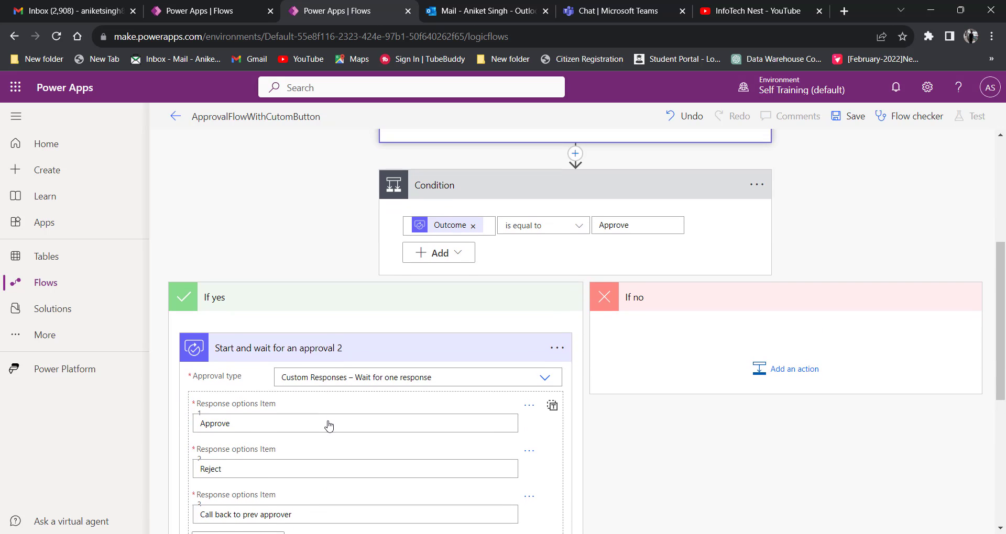
{"action": "scroll", "coordinate": [329, 425], "scroll_direction": "up", "scroll_amount": 4}
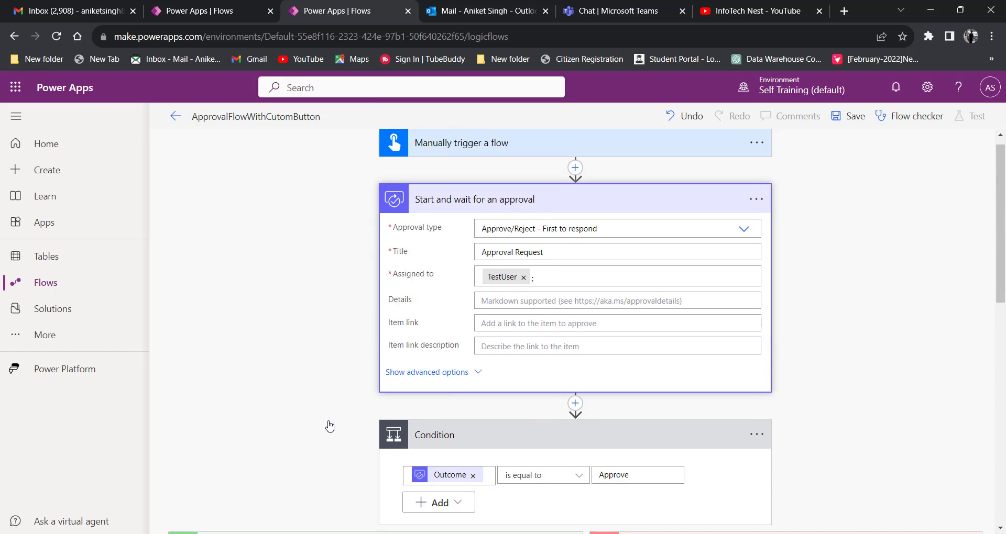
{"action": "scroll", "coordinate": [520, 338], "scroll_direction": "down", "scroll_amount": 3}
{"action": "scroll", "coordinate": [370, 460], "scroll_direction": "down", "scroll_amount": 2}
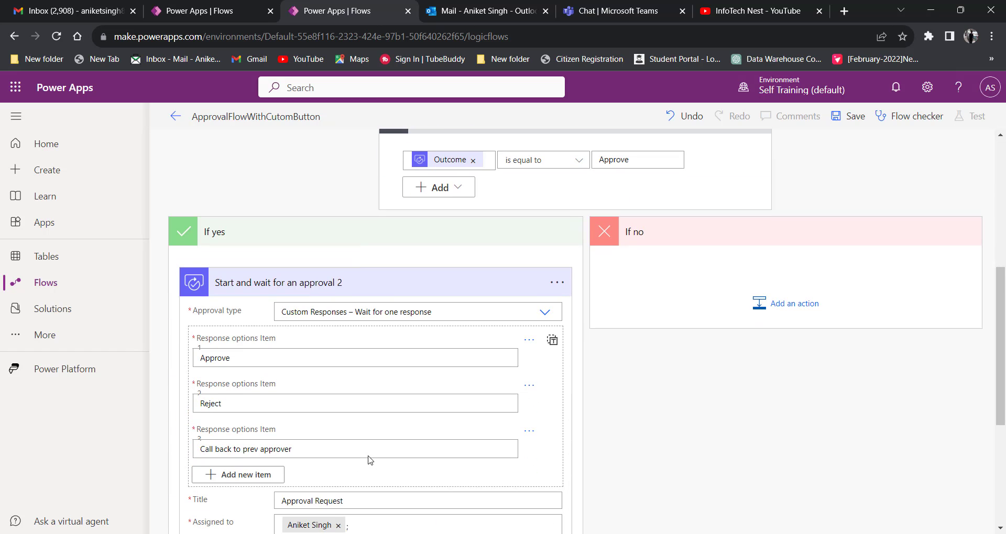
{"action": "scroll", "coordinate": [370, 460], "scroll_direction": "down", "scroll_amount": 3}
{"action": "scroll", "coordinate": [370, 459], "scroll_direction": "up", "scroll_amount": 3}
{"action": "scroll", "coordinate": [443, 407], "scroll_direction": "down", "scroll_amount": 2}
{"action": "scroll", "coordinate": [369, 454], "scroll_direction": "up", "scroll_amount": 12}
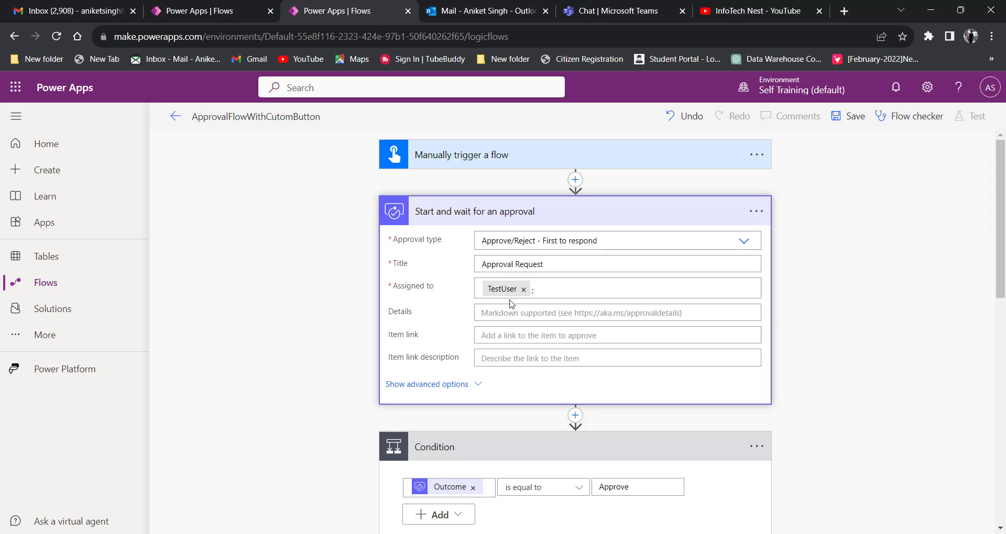
{"action": "scroll", "coordinate": [524, 377], "scroll_direction": "down", "scroll_amount": 3}
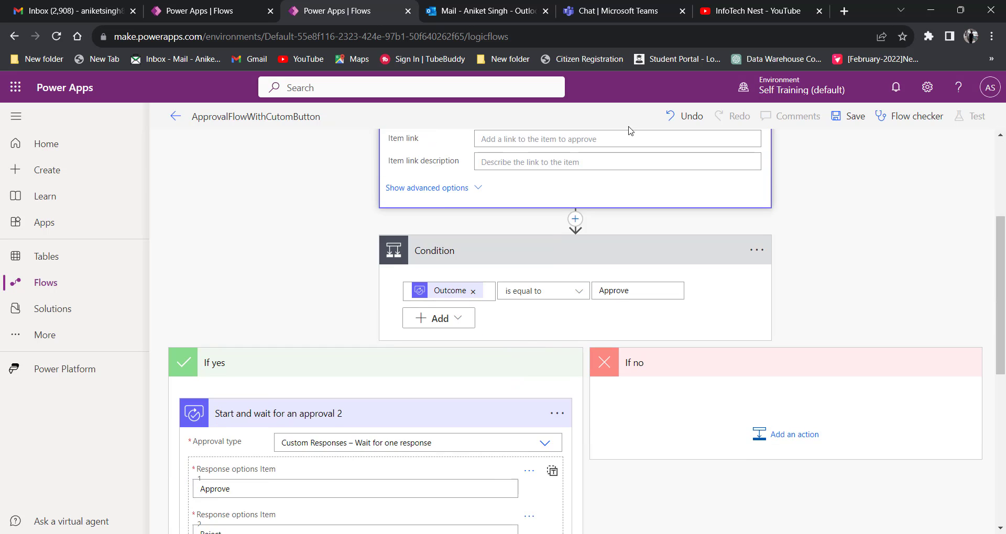
{"action": "scroll", "coordinate": [496, 357], "scroll_direction": "down", "scroll_amount": 3}
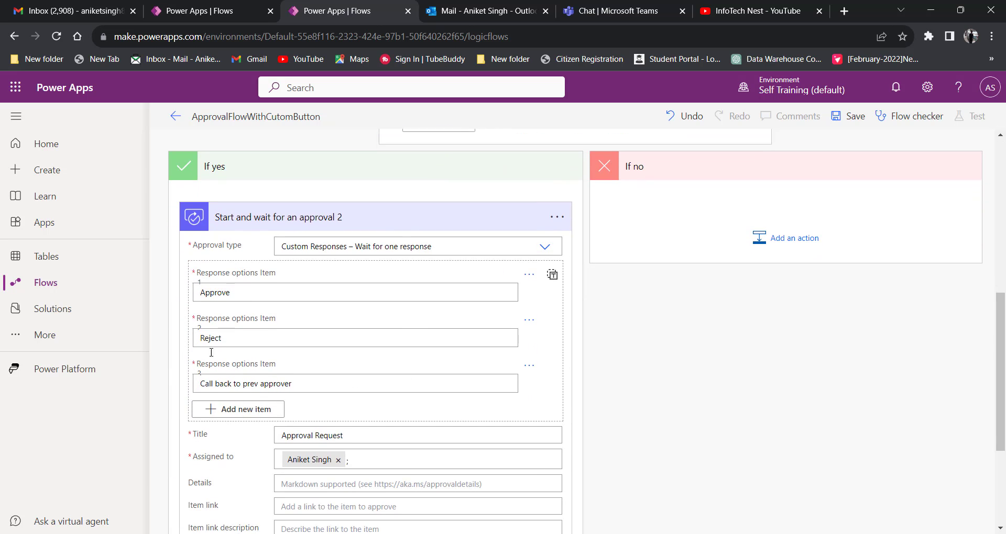
{"action": "scroll", "coordinate": [478, 249], "scroll_direction": "up", "scroll_amount": 5}
{"action": "scroll", "coordinate": [575, 265], "scroll_direction": "down", "scroll_amount": 7}
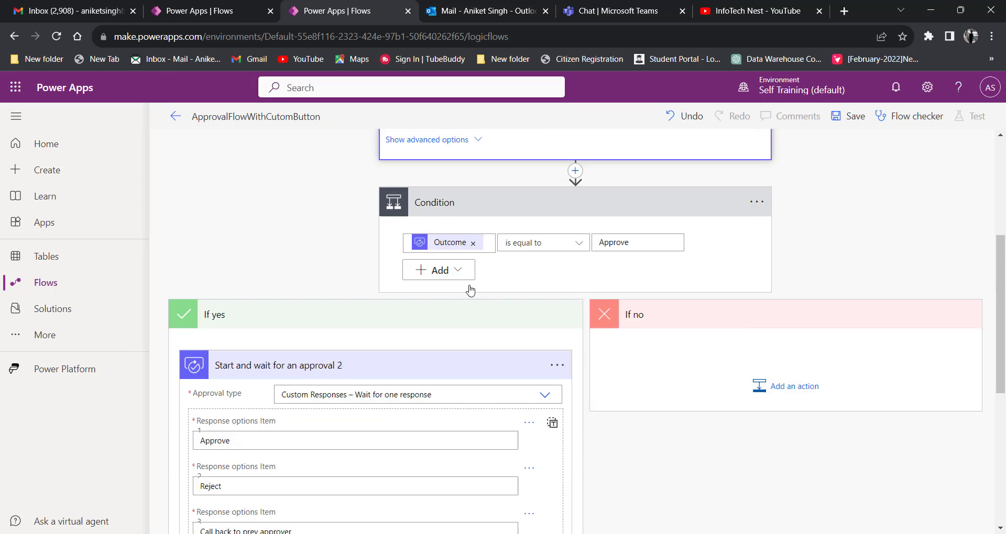
Add a Condition action after the second approval inside the first condition's If yes branch.
{"action": "scroll", "coordinate": [451, 347], "scroll_direction": "up", "scroll_amount": 3}
{"action": "scroll", "coordinate": [368, 351], "scroll_direction": "down", "scroll_amount": 4}
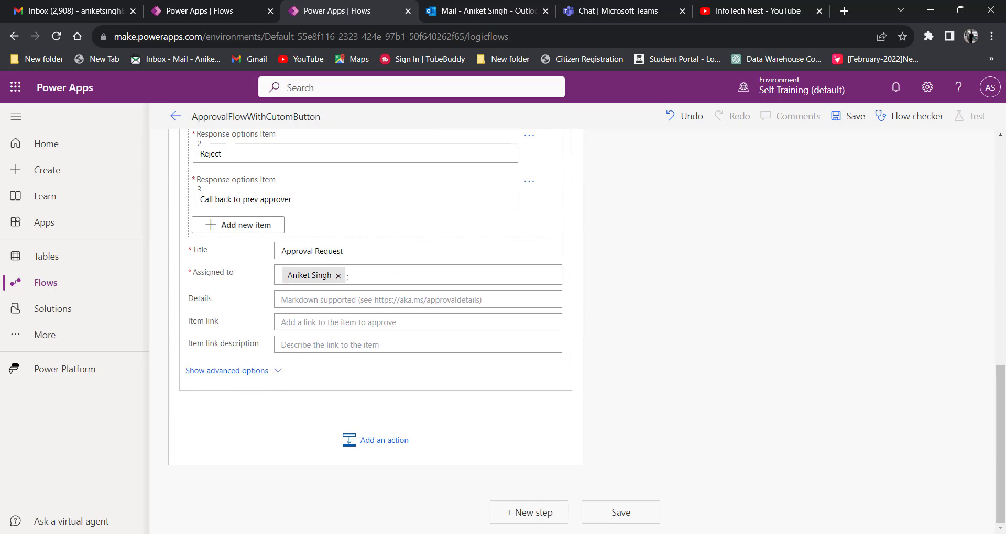
{"action": "left_click", "coordinate": [368, 439]}
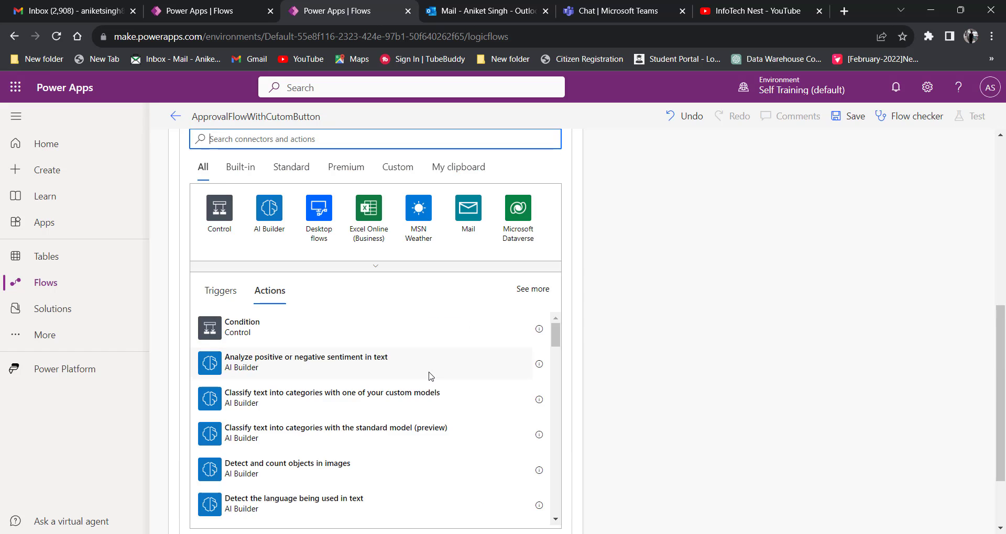
{"action": "scroll", "coordinate": [428, 375], "scroll_direction": "down", "scroll_amount": 2}
{"action": "scroll", "coordinate": [347, 343], "scroll_direction": "up", "scroll_amount": 2}
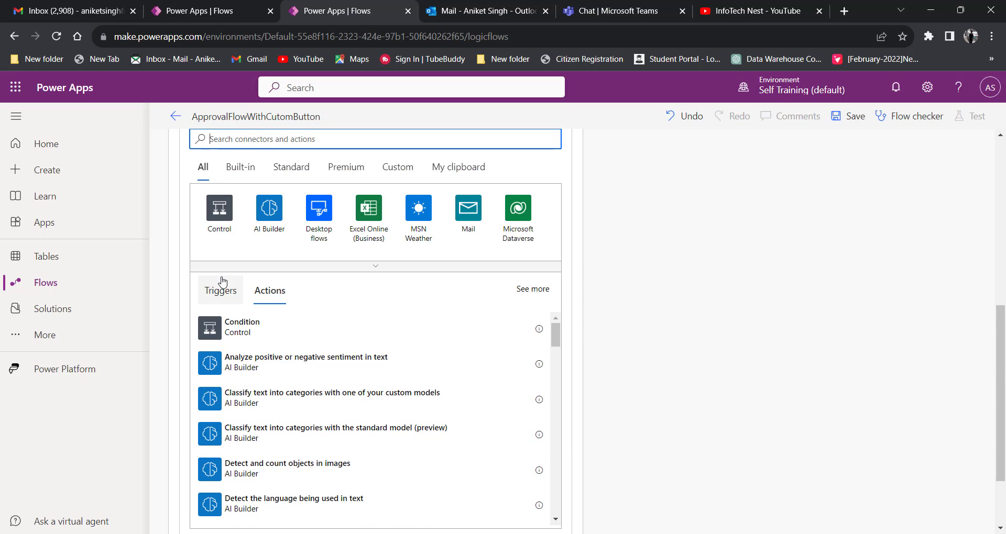
{"action": "left_click", "coordinate": [227, 334]}
Check the dynamic content offered for the nested condition's first value against the two approval actions in the flow.
{"action": "left_click", "coordinate": [451, 335]}
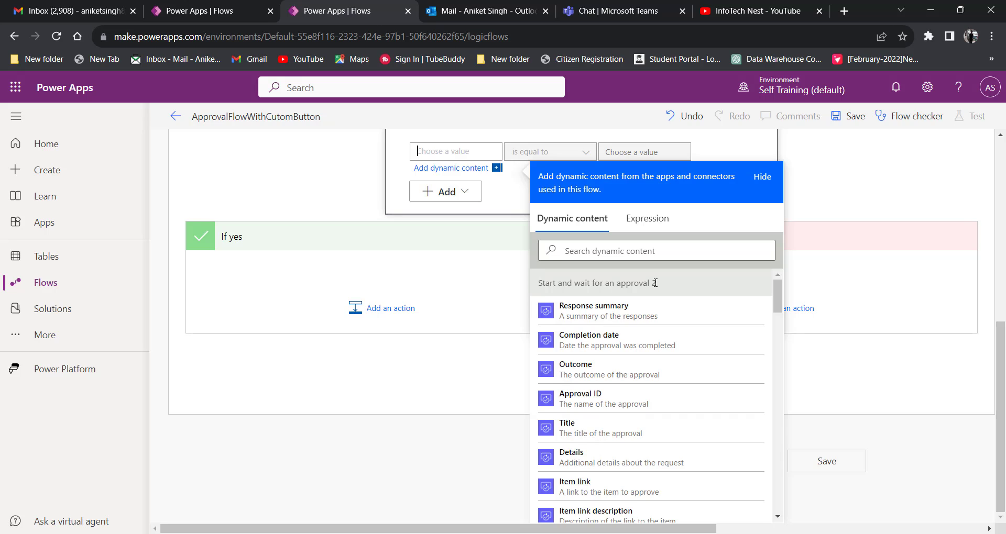
{"action": "left_click_drag", "start_coordinate": [655, 283], "coordinate": [545, 285]}
{"action": "scroll", "coordinate": [453, 390], "scroll_direction": "up", "scroll_amount": 5}
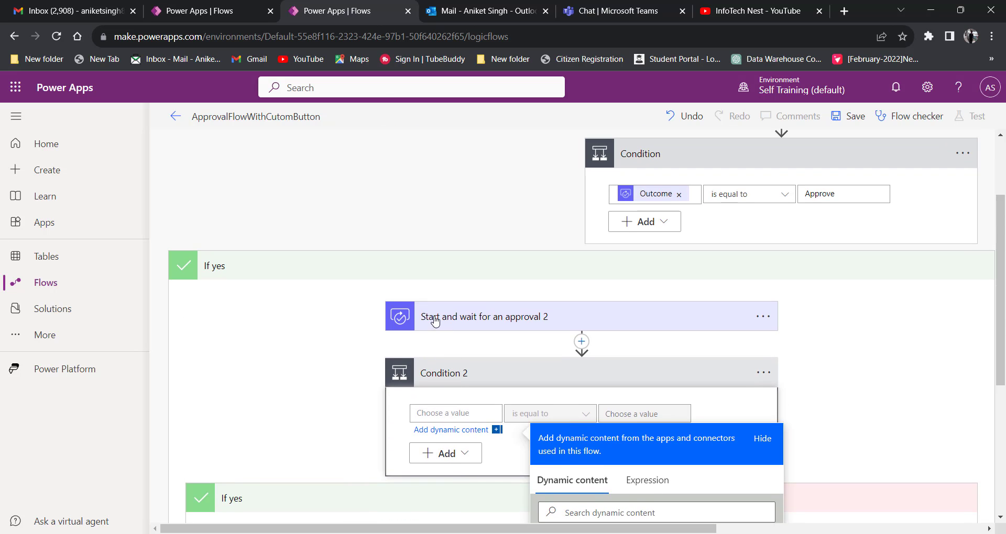
{"action": "scroll", "coordinate": [539, 324], "scroll_direction": "up", "scroll_amount": 2}
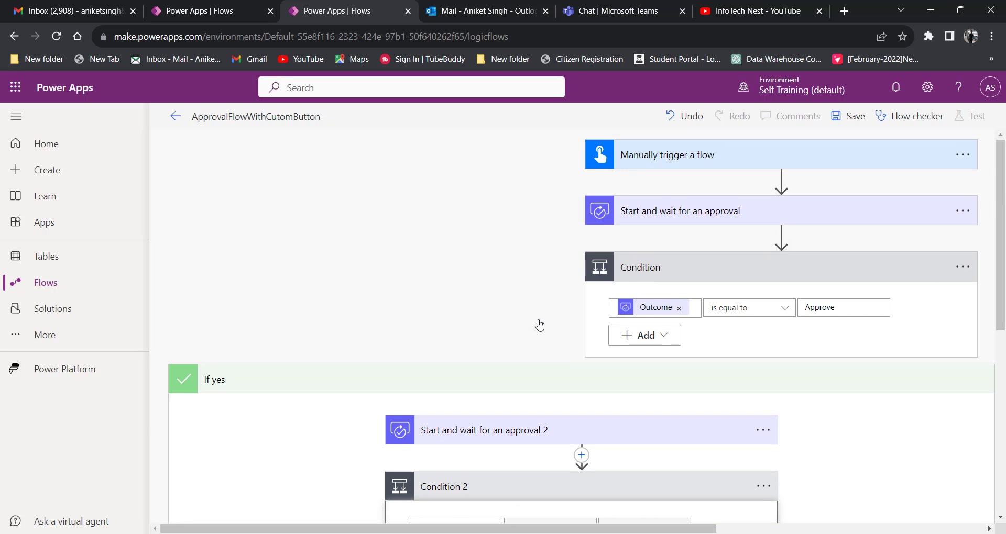
{"action": "scroll", "coordinate": [721, 220], "scroll_direction": "down", "scroll_amount": 1}
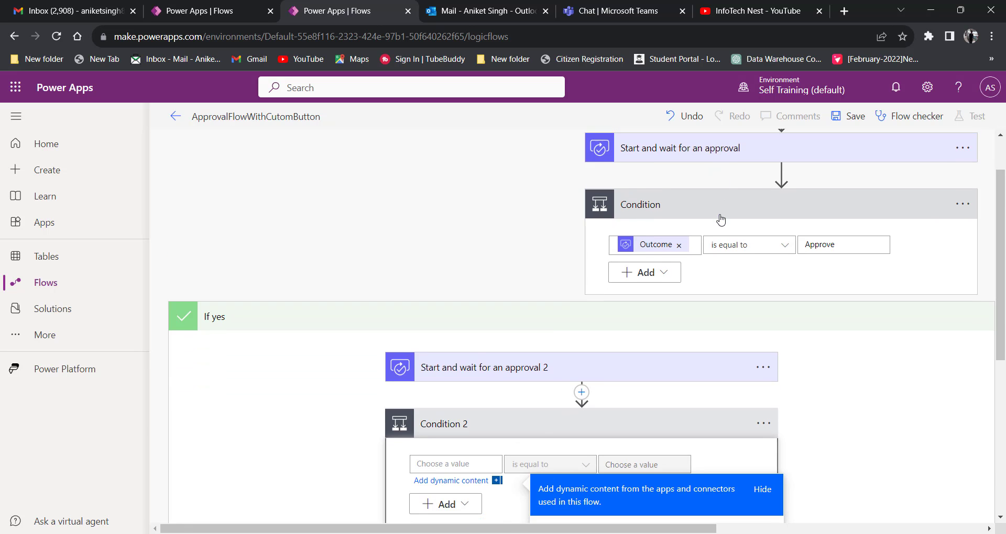
{"action": "left_click", "coordinate": [973, 152]}
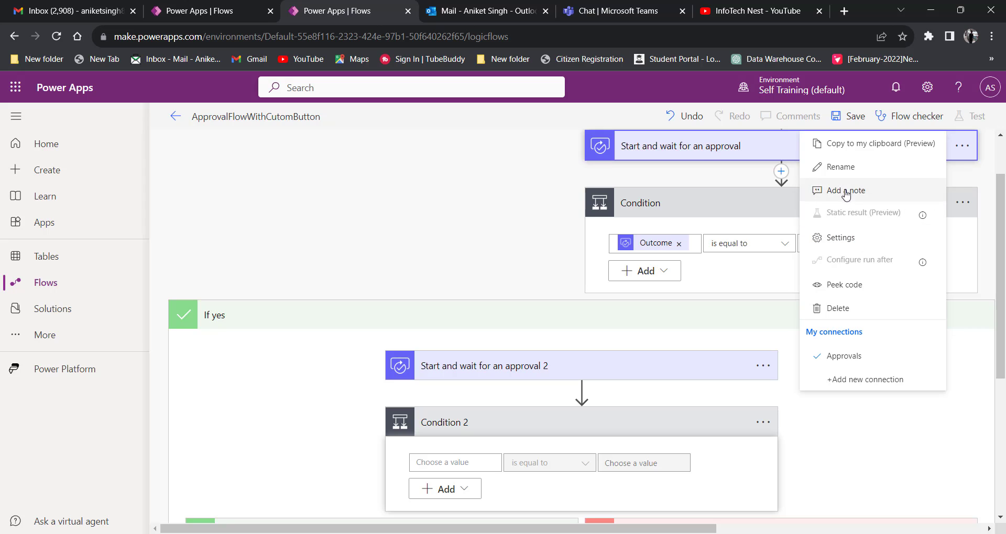
{"action": "left_click", "coordinate": [444, 239]}
{"action": "scroll", "coordinate": [512, 290], "scroll_direction": "down", "scroll_amount": 2}
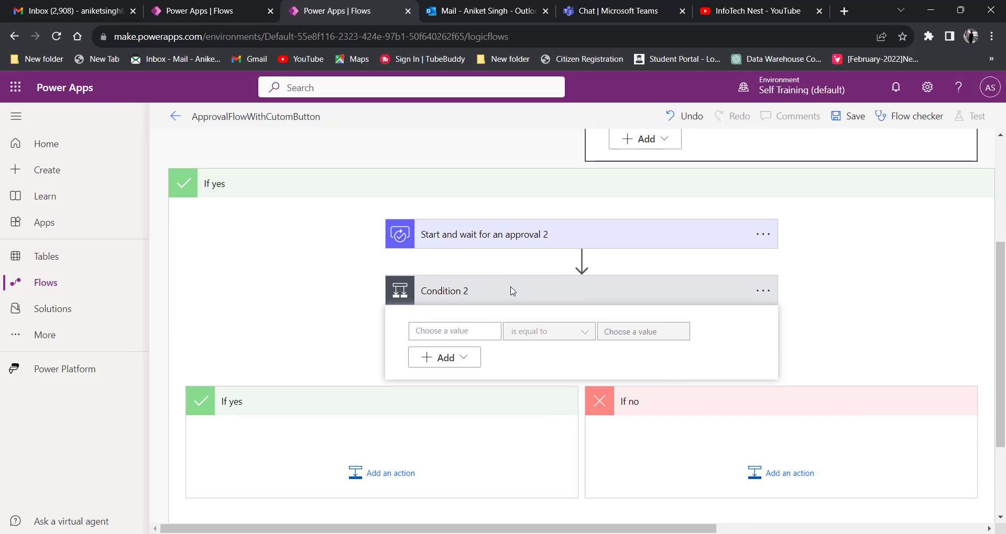
Match the "Start and wait for an approval 2" dynamic content group with the second approval action above the nested condition.
{"action": "left_click", "coordinate": [459, 333]}
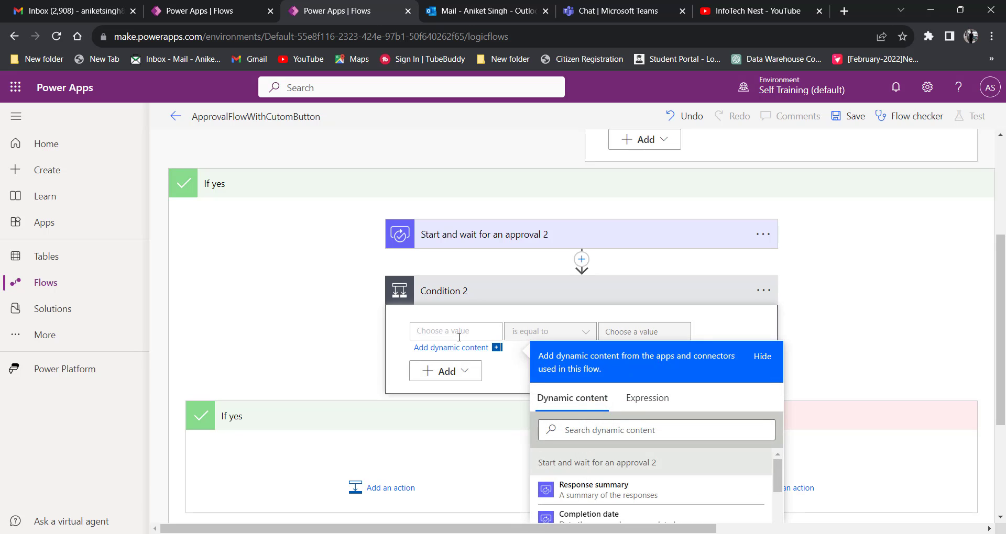
{"action": "scroll", "coordinate": [459, 337], "scroll_direction": "down", "scroll_amount": 1}
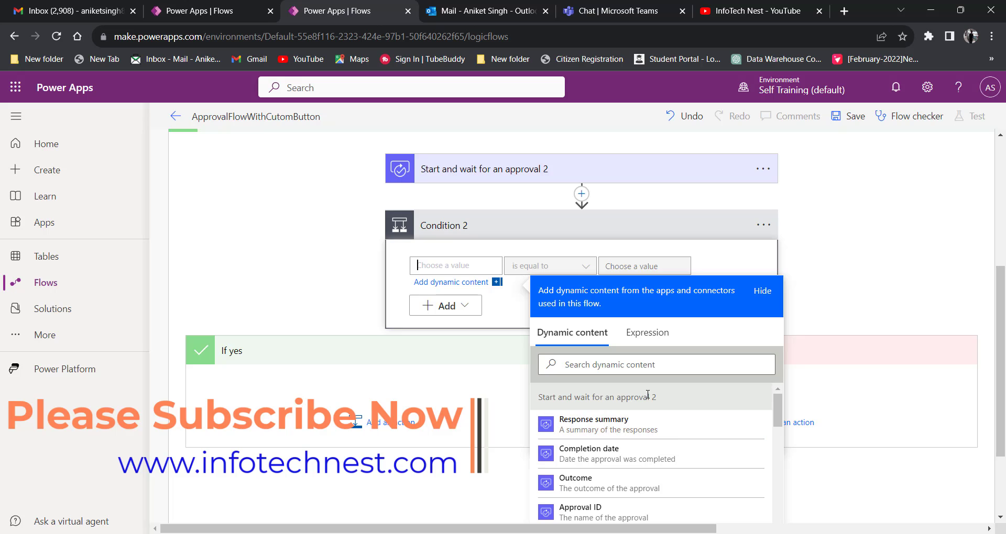
{"action": "left_click_drag", "start_coordinate": [657, 397], "coordinate": [535, 404]}
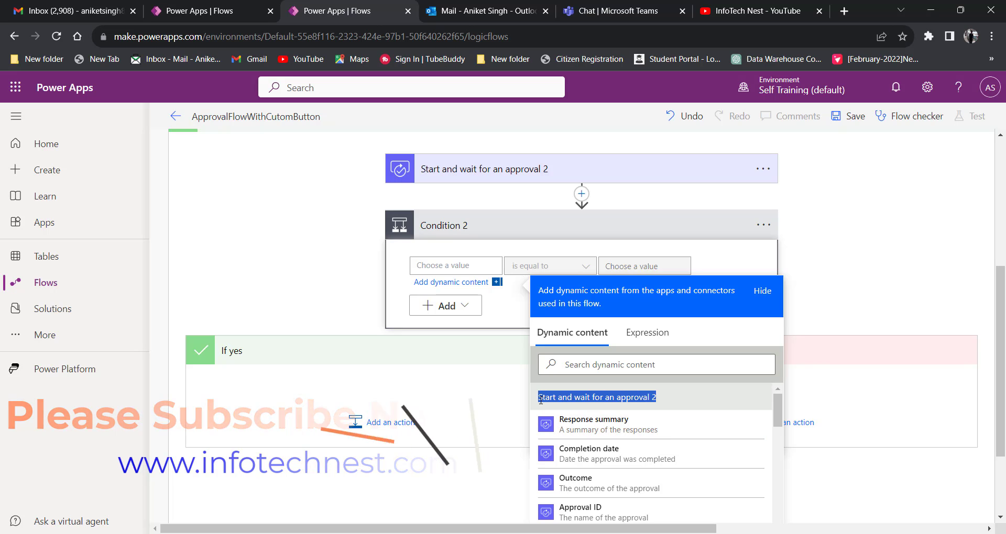
{"action": "scroll", "coordinate": [535, 405], "scroll_direction": "up", "scroll_amount": 3}
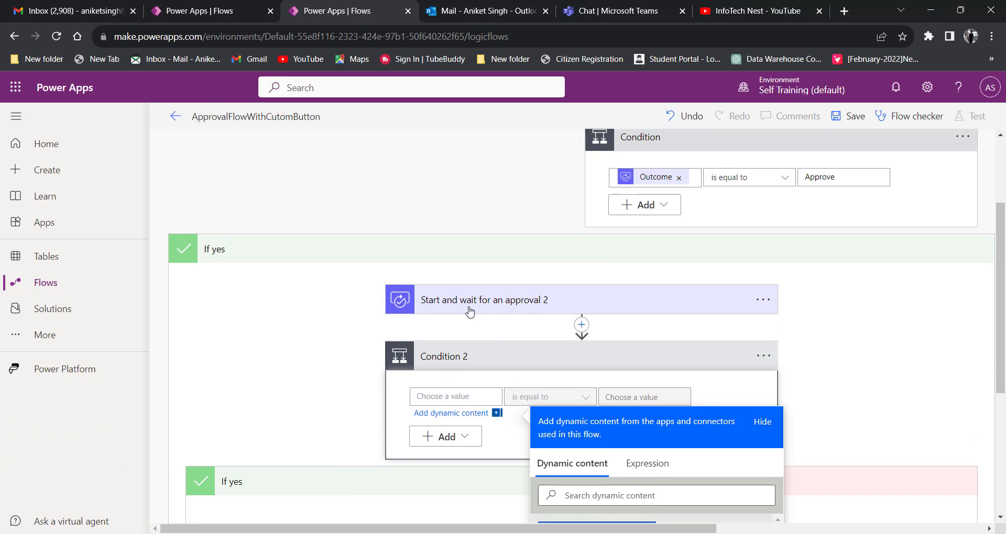
{"action": "scroll", "coordinate": [528, 308], "scroll_direction": "down", "scroll_amount": 3}
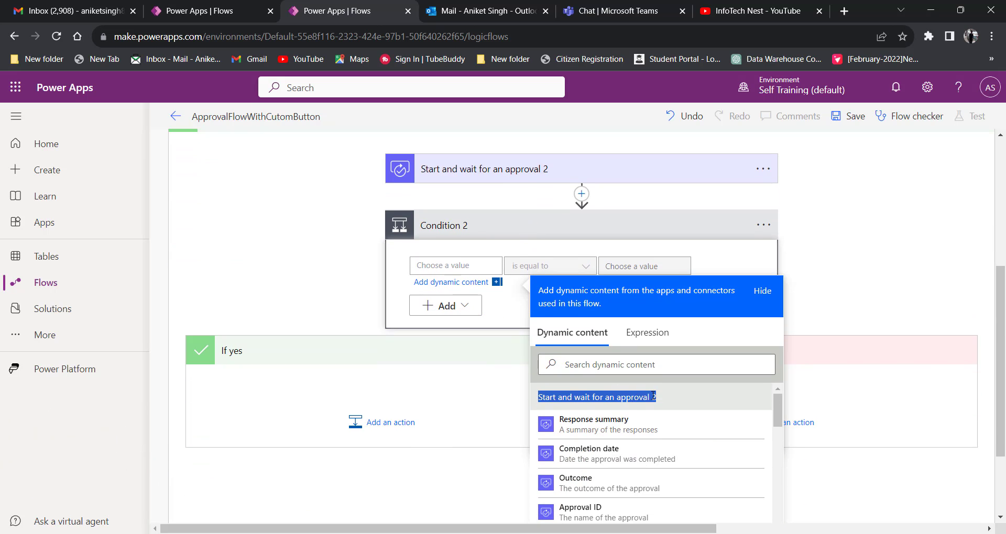
{"action": "left_click_drag", "start_coordinate": [655, 396], "coordinate": [539, 391]}
{"action": "scroll", "coordinate": [656, 422], "scroll_direction": "down", "scroll_amount": 5}
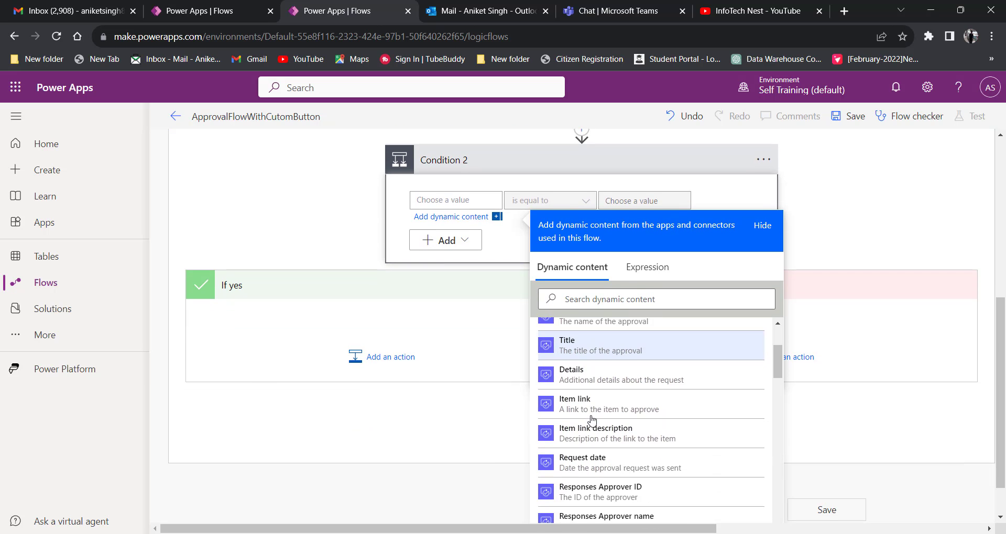
{"action": "scroll", "coordinate": [592, 419], "scroll_direction": "up", "scroll_amount": 5}
{"action": "scroll", "coordinate": [419, 309], "scroll_direction": "up", "scroll_amount": 3}
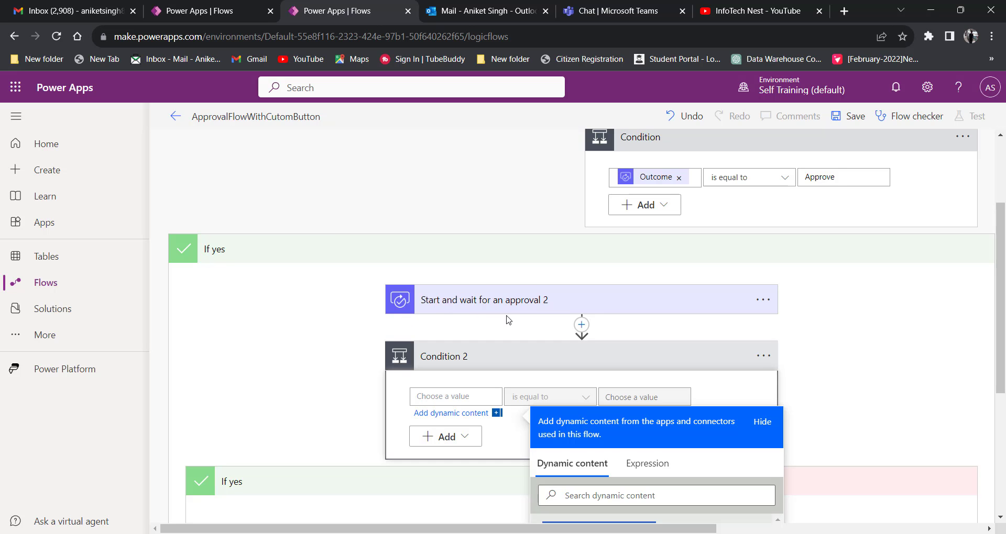
{"action": "scroll", "coordinate": [400, 315], "scroll_direction": "down", "scroll_amount": 2}
{"action": "scroll", "coordinate": [399, 314], "scroll_direction": "down", "scroll_amount": 3}
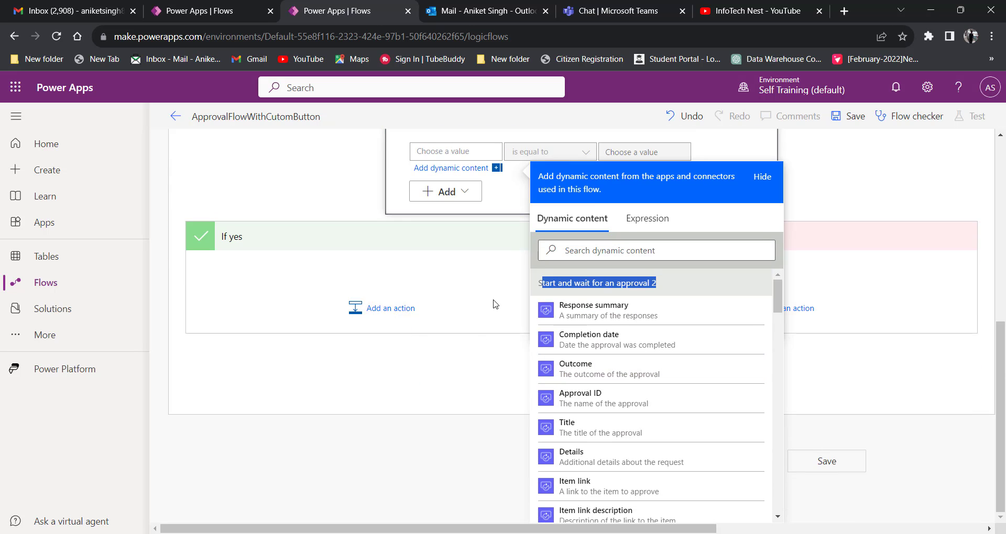
{"action": "scroll", "coordinate": [388, 327], "scroll_direction": "up", "scroll_amount": 4}
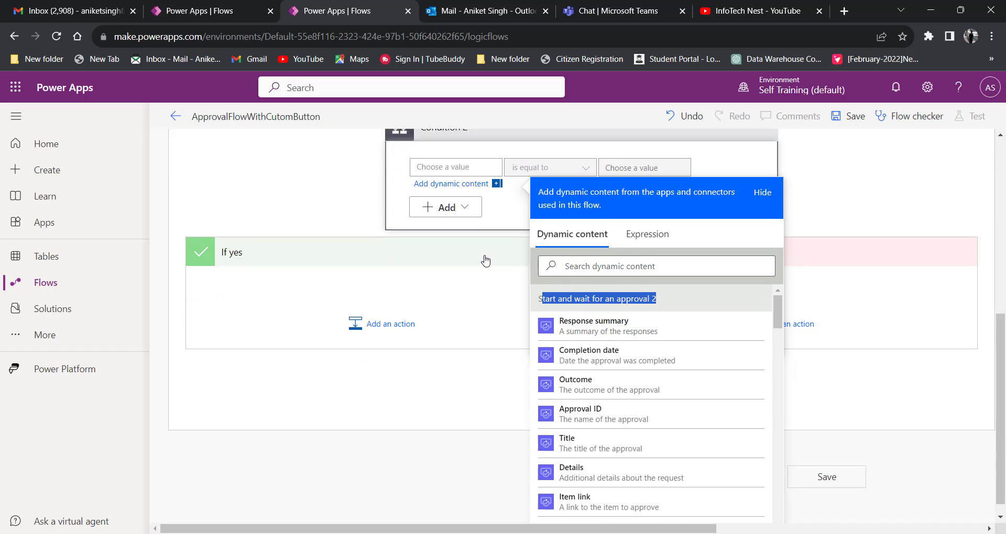
{"action": "scroll", "coordinate": [484, 259], "scroll_direction": "down", "scroll_amount": 4}
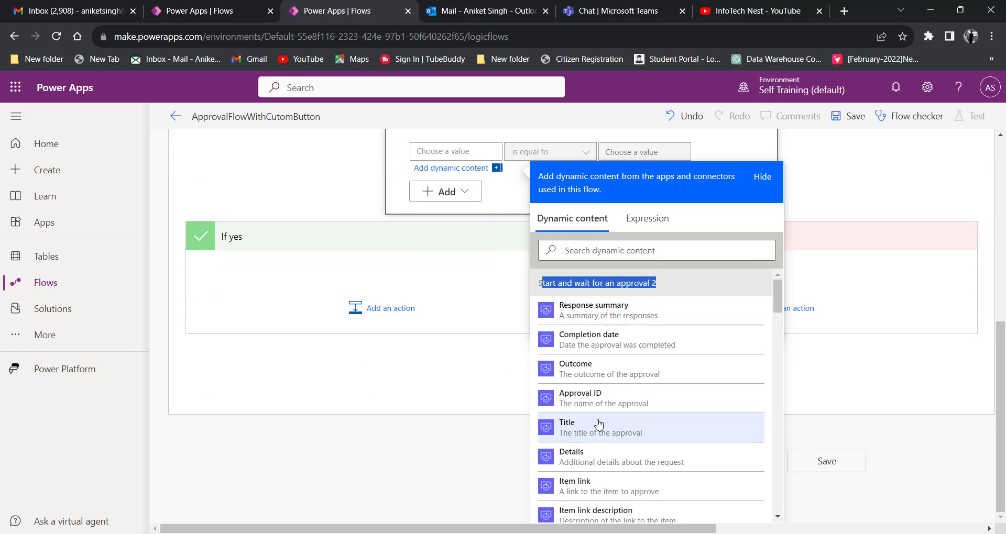
Examine where the second approval's dynamic content ends and the first approval's "Start and wait for an approval" group begins.
{"action": "scroll", "coordinate": [654, 426], "scroll_direction": "down", "scroll_amount": 8}
{"action": "scroll", "coordinate": [602, 419], "scroll_direction": "down", "scroll_amount": 3}
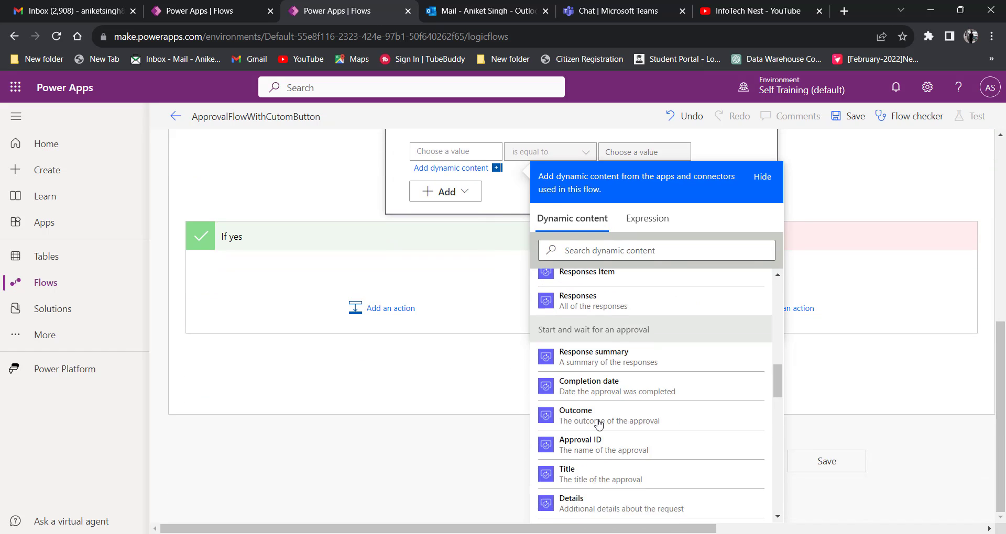
{"action": "scroll", "coordinate": [618, 401], "scroll_direction": "up", "scroll_amount": 3}
{"action": "scroll", "coordinate": [635, 398], "scroll_direction": "down", "scroll_amount": 5}
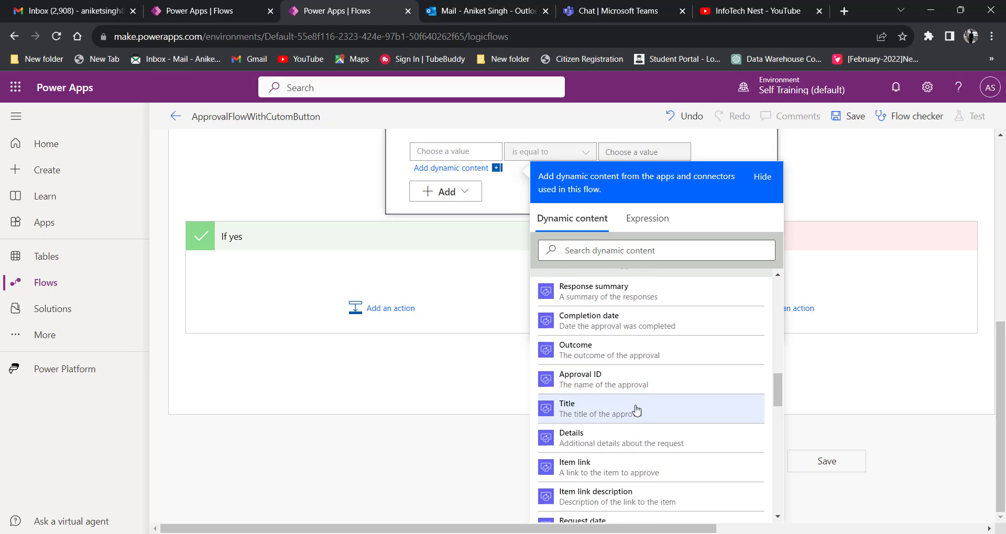
{"action": "scroll", "coordinate": [623, 414], "scroll_direction": "up", "scroll_amount": 2}
{"action": "scroll", "coordinate": [608, 408], "scroll_direction": "up", "scroll_amount": 1}
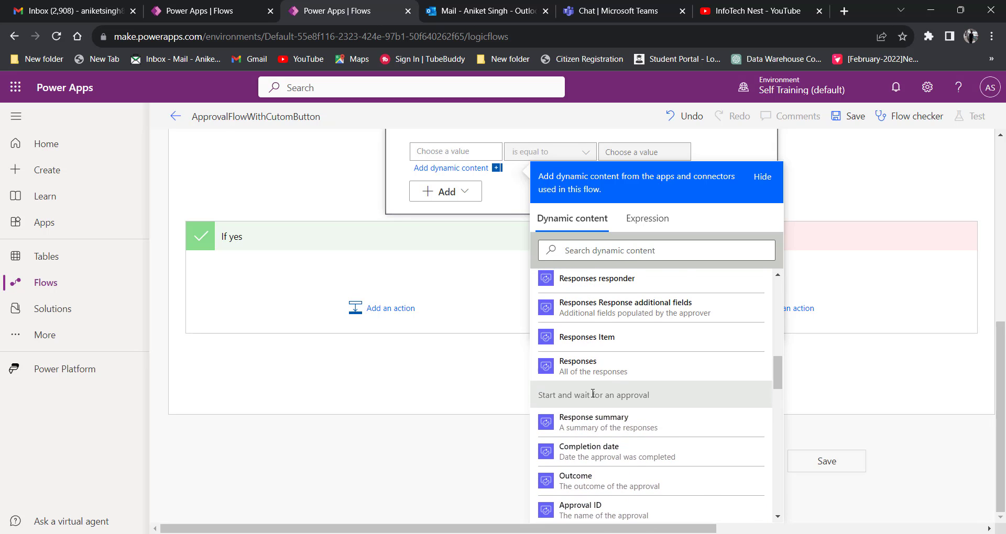
{"action": "left_click_drag", "start_coordinate": [537, 396], "coordinate": [648, 397]}
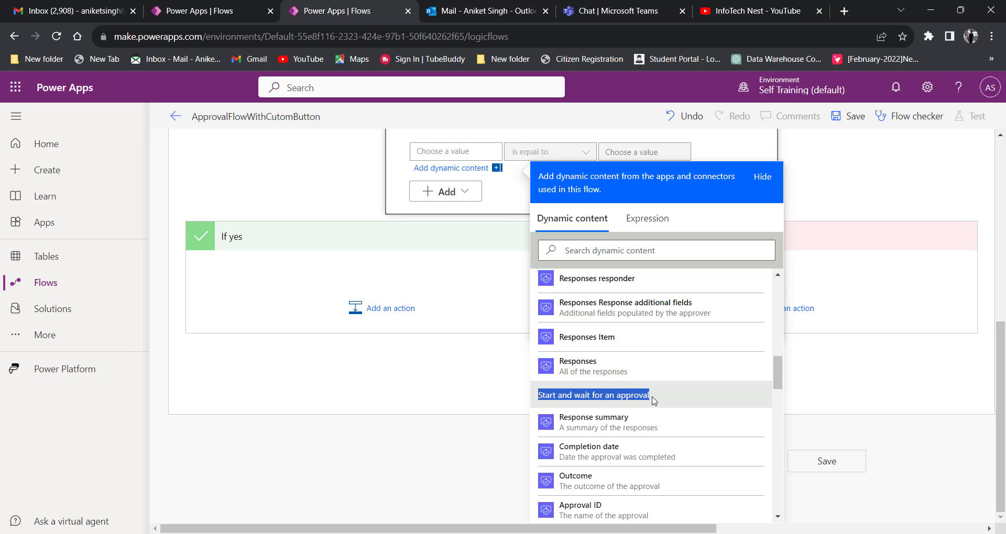
{"action": "scroll", "coordinate": [653, 401], "scroll_direction": "up", "scroll_amount": 10}
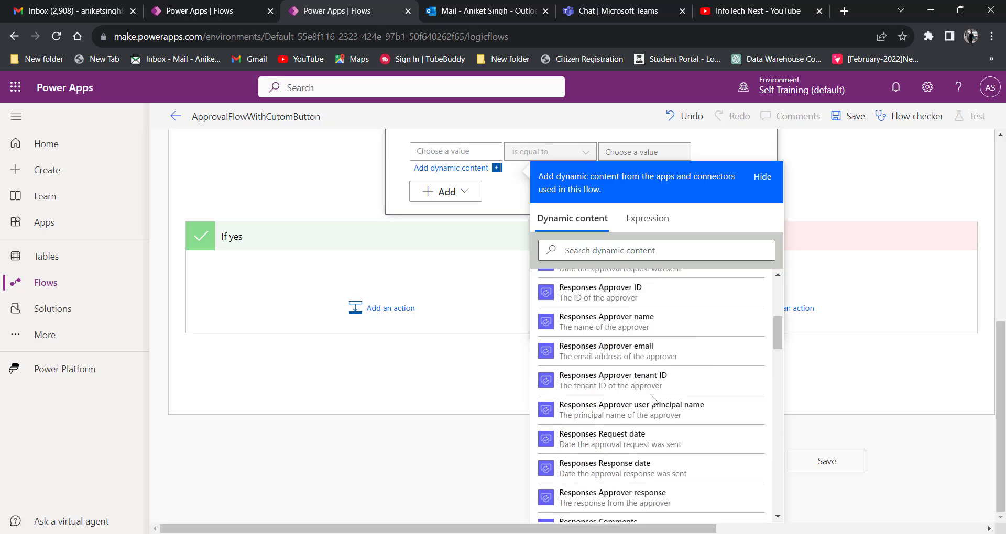
{"action": "scroll", "coordinate": [697, 242], "scroll_direction": "down", "scroll_amount": 10}
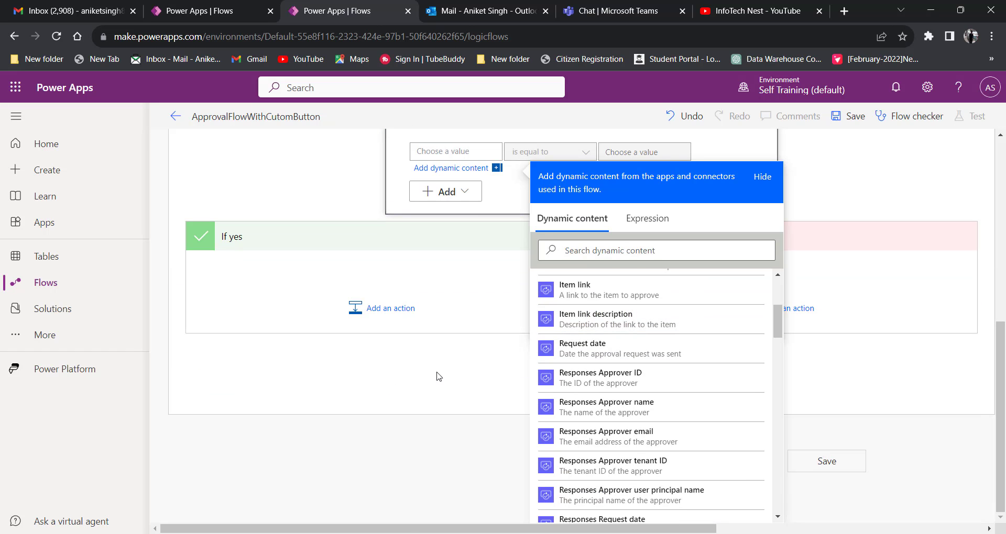
{"action": "scroll", "coordinate": [560, 437], "scroll_direction": "down", "scroll_amount": 3}
{"action": "scroll", "coordinate": [559, 437], "scroll_direction": "down", "scroll_amount": 6}
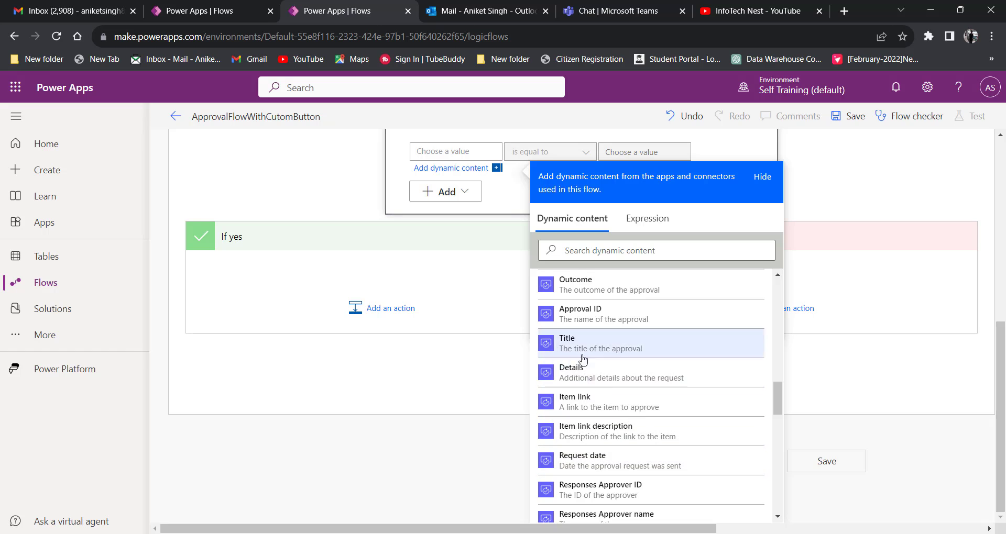
Compare both approval actions in the flow with their dynamic content groups, ending at the second approval's Outcome output.
{"action": "scroll", "coordinate": [579, 336], "scroll_direction": "up", "scroll_amount": 10}
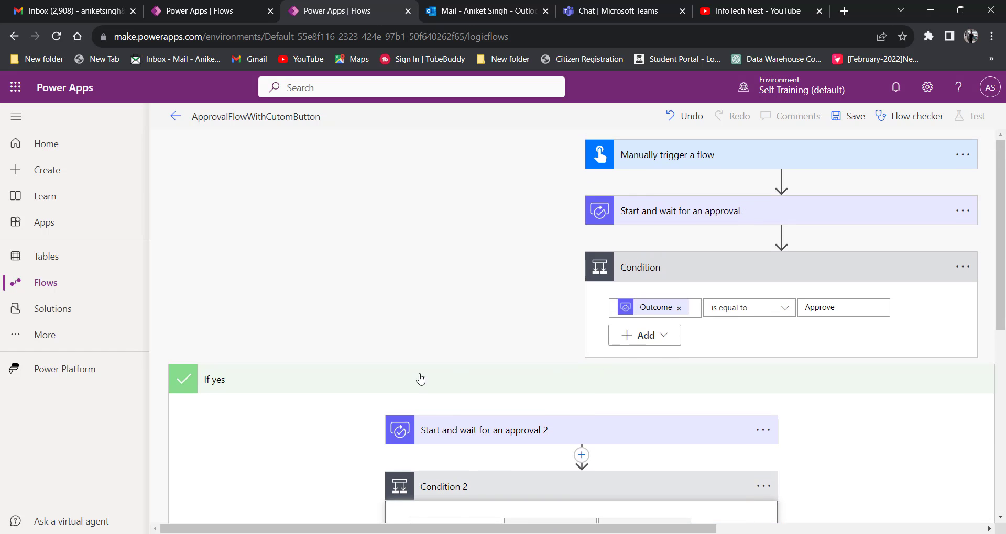
{"action": "scroll", "coordinate": [419, 379], "scroll_direction": "down", "scroll_amount": 3}
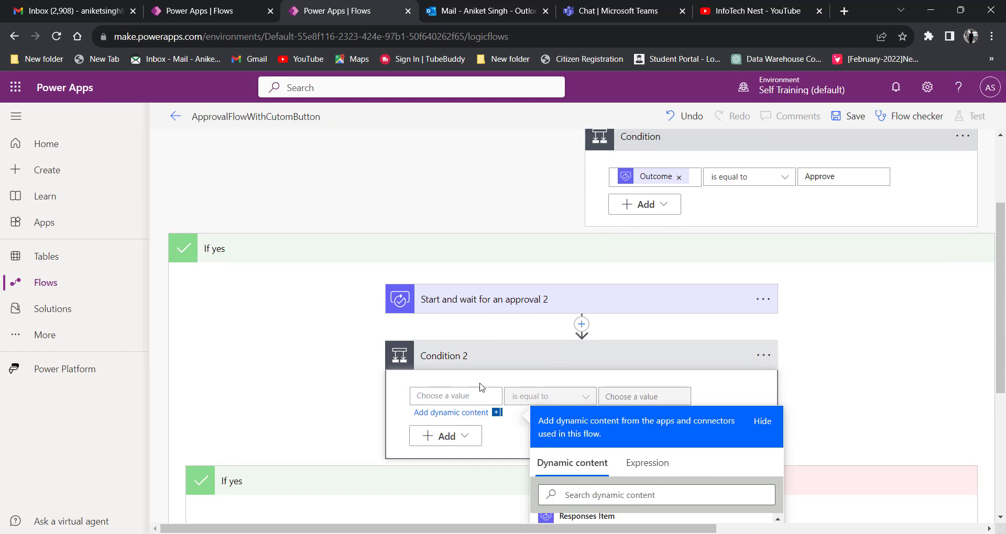
{"action": "scroll", "coordinate": [481, 387], "scroll_direction": "down", "scroll_amount": 3}
{"action": "scroll", "coordinate": [658, 416], "scroll_direction": "up", "scroll_amount": 3}
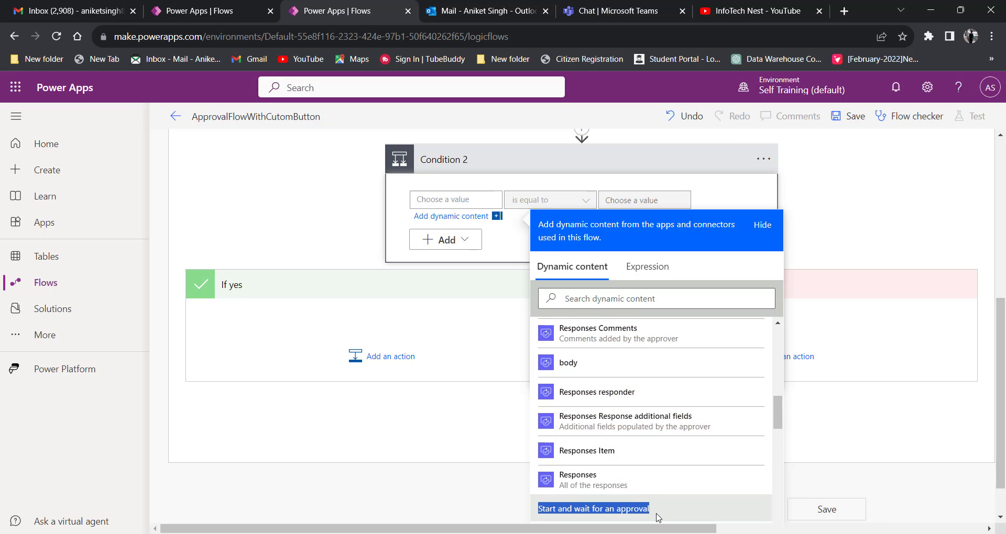
{"action": "scroll", "coordinate": [608, 429], "scroll_direction": "up", "scroll_amount": 8}
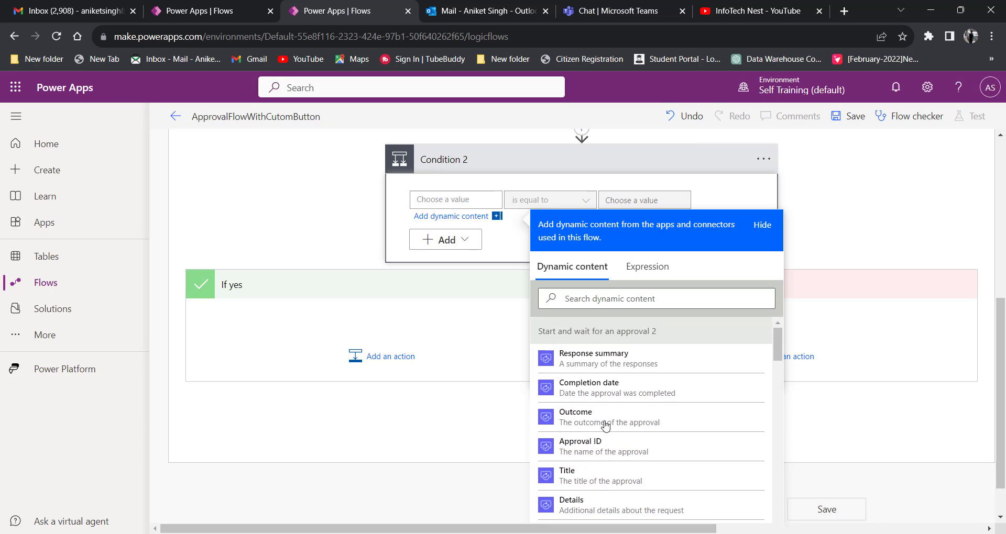
{"action": "scroll", "coordinate": [606, 426], "scroll_direction": "up", "scroll_amount": 1}
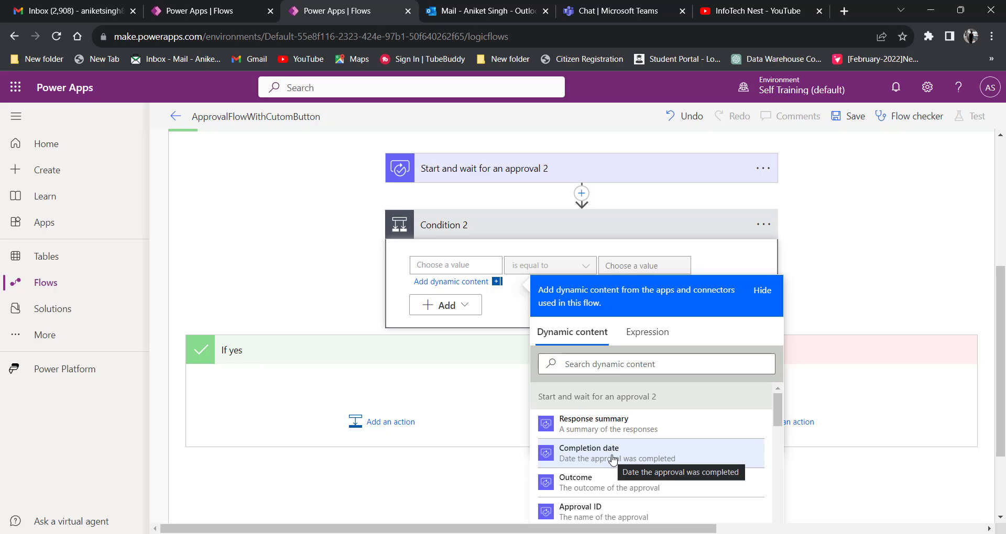
Use the second approval's Outcome from "Start and wait for an approval 2" as the first value of Condition 2.
{"action": "left_click", "coordinate": [426, 265]}
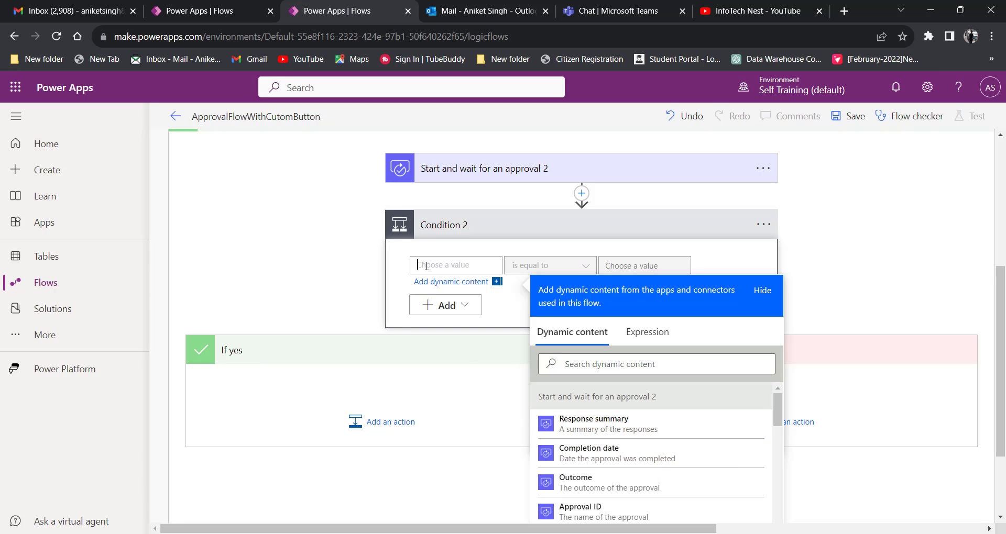
{"action": "left_click", "coordinate": [357, 286]}
{"action": "left_click", "coordinate": [457, 263]}
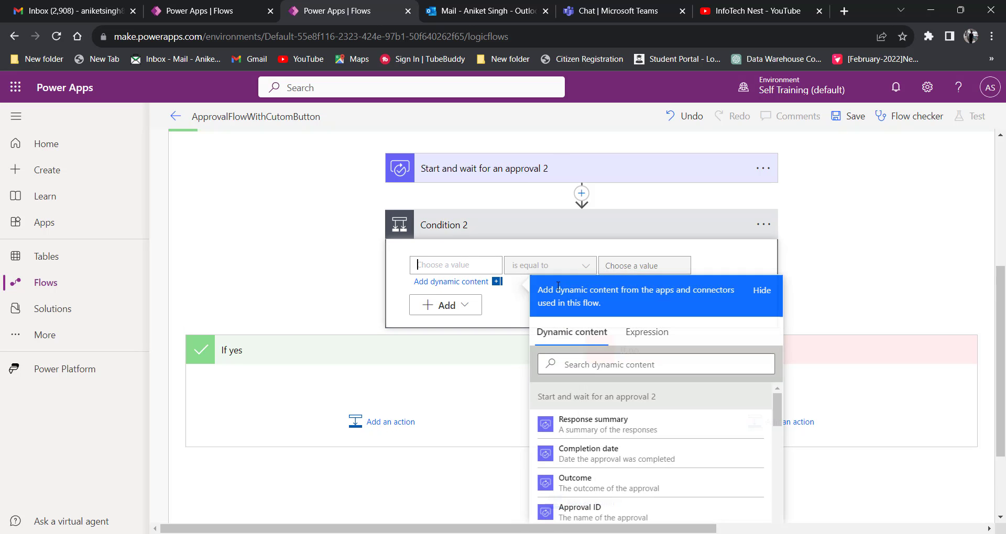
{"action": "scroll", "coordinate": [651, 471], "scroll_direction": "down", "scroll_amount": 3}
{"action": "scroll", "coordinate": [818, 284], "scroll_direction": "down", "scroll_amount": 2}
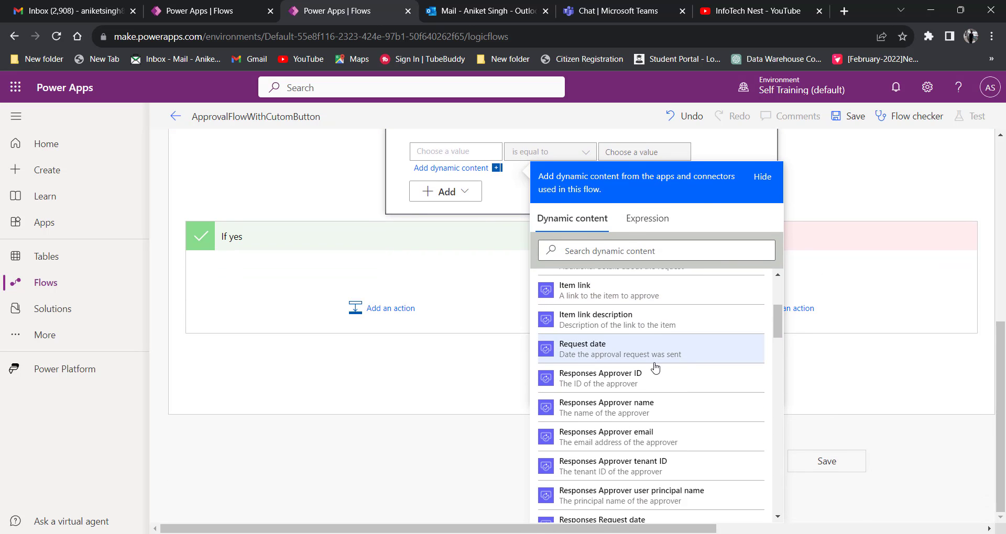
{"action": "scroll", "coordinate": [655, 366], "scroll_direction": "down", "scroll_amount": 3}
{"action": "scroll", "coordinate": [654, 366], "scroll_direction": "up", "scroll_amount": 6}
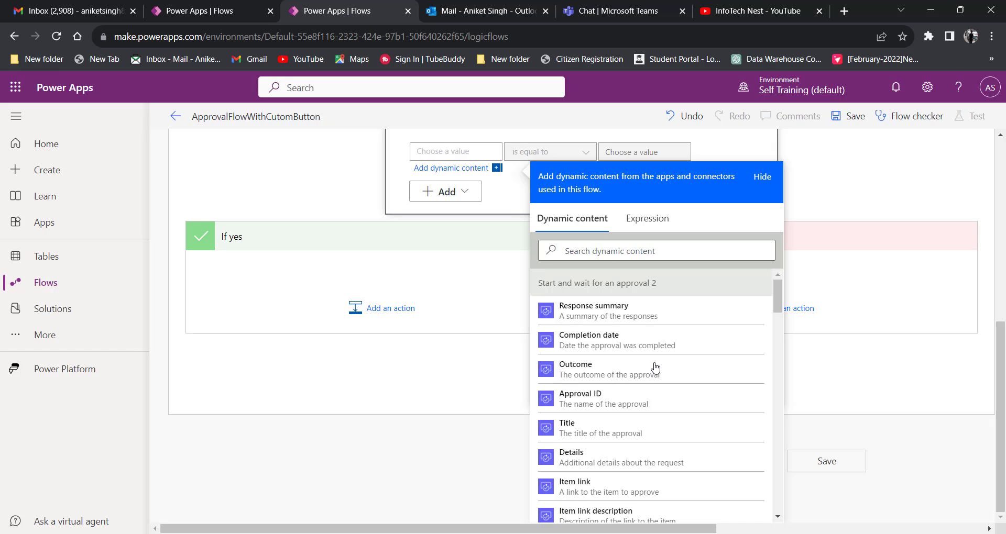
{"action": "scroll", "coordinate": [652, 372], "scroll_direction": "down", "scroll_amount": 3}
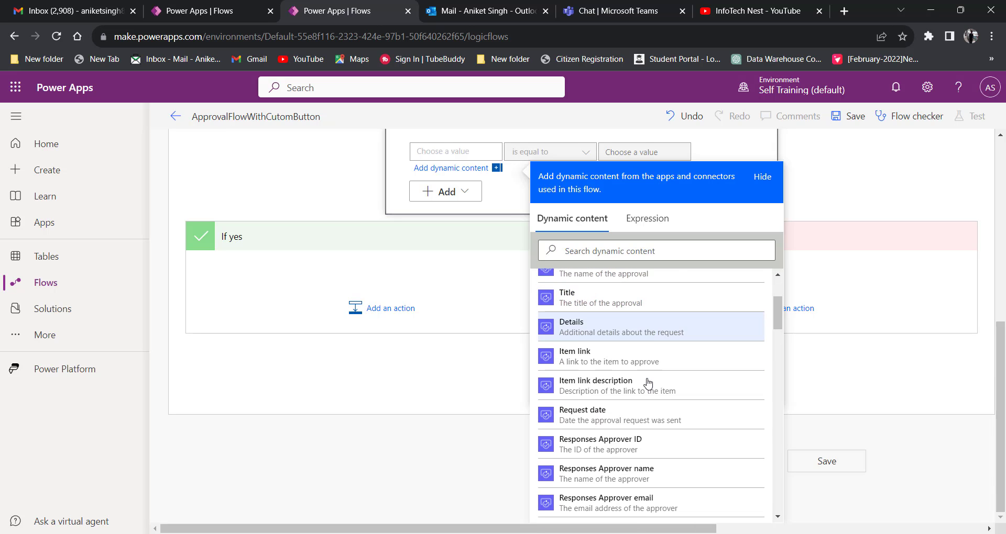
{"action": "scroll", "coordinate": [648, 384], "scroll_direction": "down", "scroll_amount": 3}
{"action": "scroll", "coordinate": [647, 381], "scroll_direction": "up", "scroll_amount": 8}
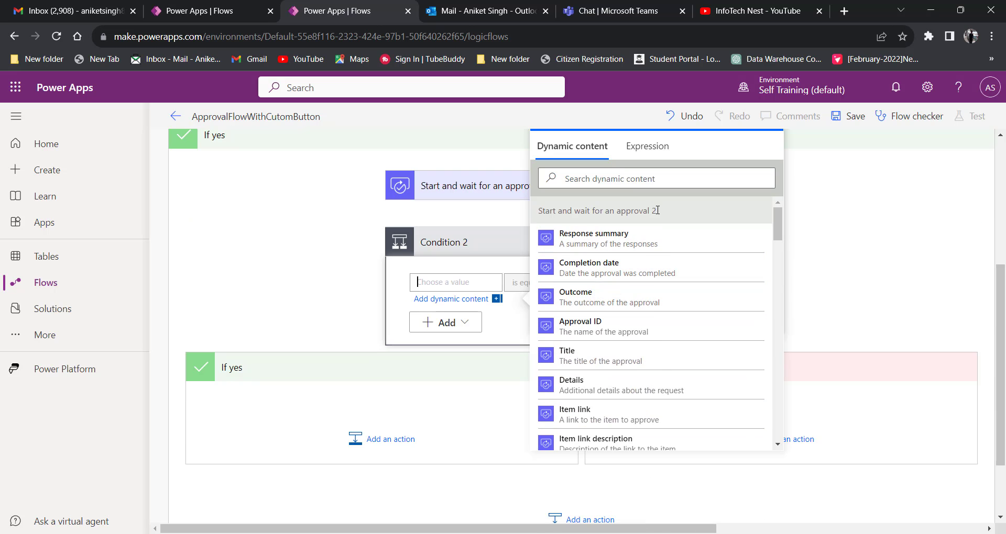
{"action": "left_click", "coordinate": [596, 301]}
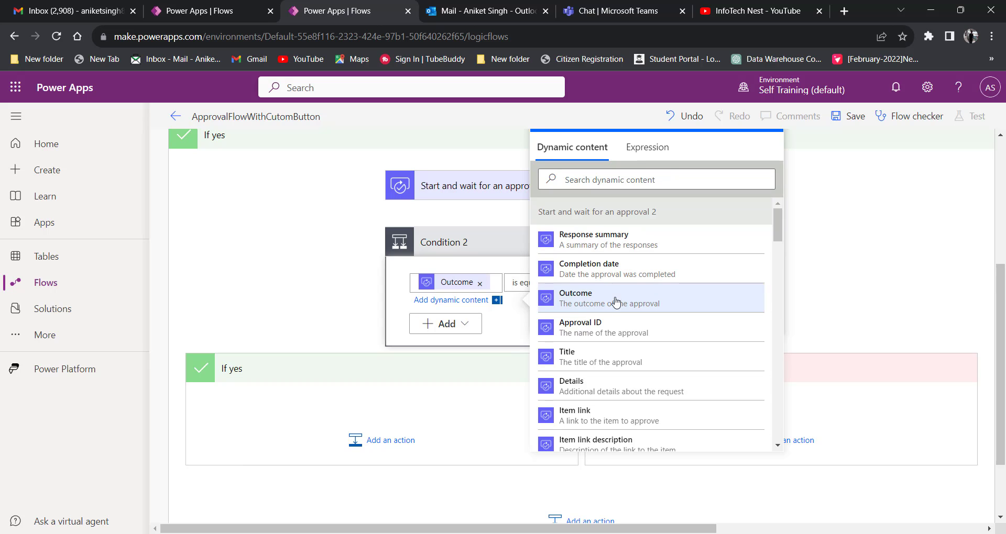
{"action": "left_click", "coordinate": [345, 313]}
Set Condition 2's comparison value to "Call back to prev approver" in double quotes, keeping the operator "is equal to".
{"action": "left_click", "coordinate": [624, 287]}
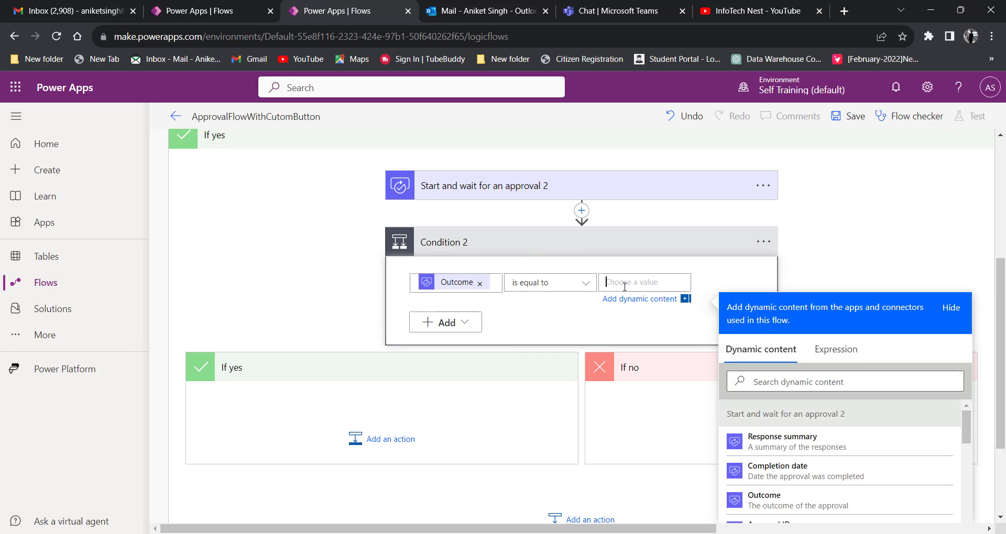
{"action": "type", "text": "\""}
{"action": "type", "text": "Call back to prev approver"}
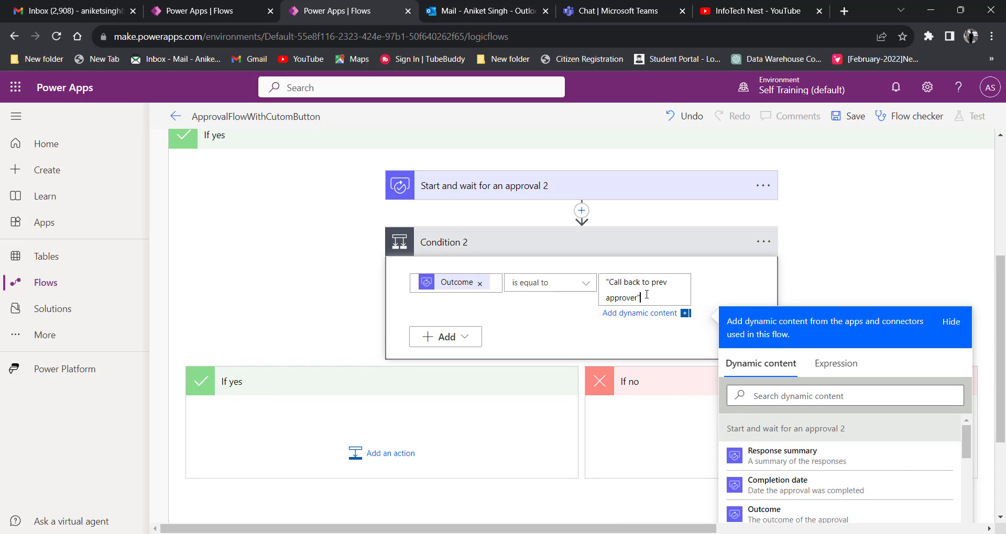
{"action": "left_click", "coordinate": [557, 338]}
Search for "approval" and add a new "Start and wait for an approval" action to Condition 2's If yes branch.
{"action": "scroll", "coordinate": [543, 340], "scroll_direction": "up", "scroll_amount": 5}
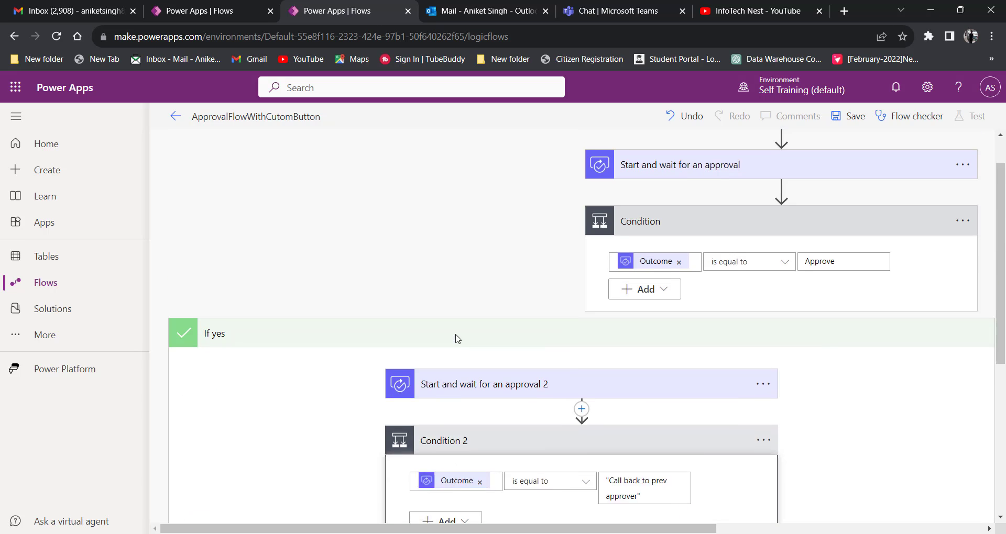
{"action": "scroll", "coordinate": [352, 319], "scroll_direction": "down", "scroll_amount": 4}
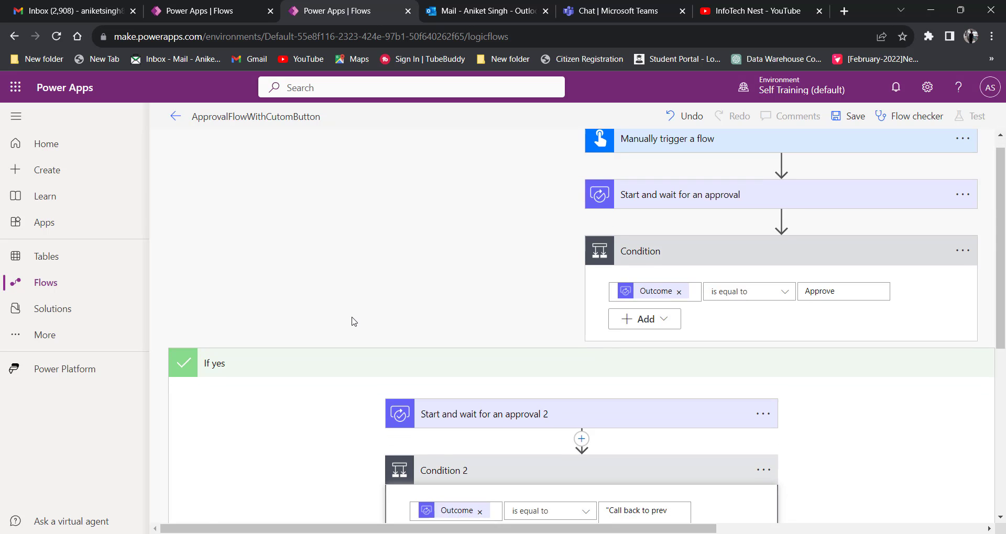
{"action": "left_click", "coordinate": [365, 482]}
{"action": "scroll", "coordinate": [321, 412], "scroll_direction": "down", "scroll_amount": 2}
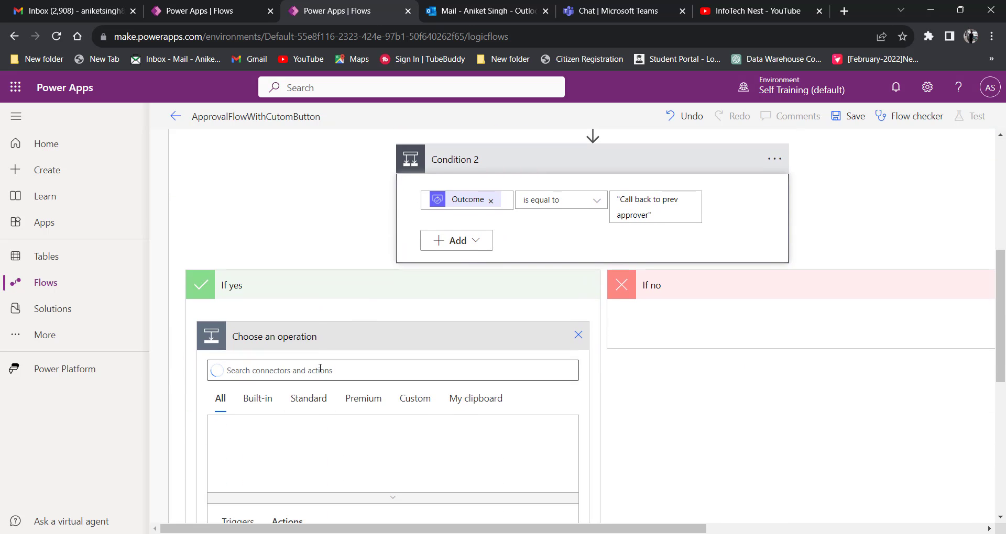
{"action": "left_click", "coordinate": [320, 369]}
{"action": "type", "text": "approval"}
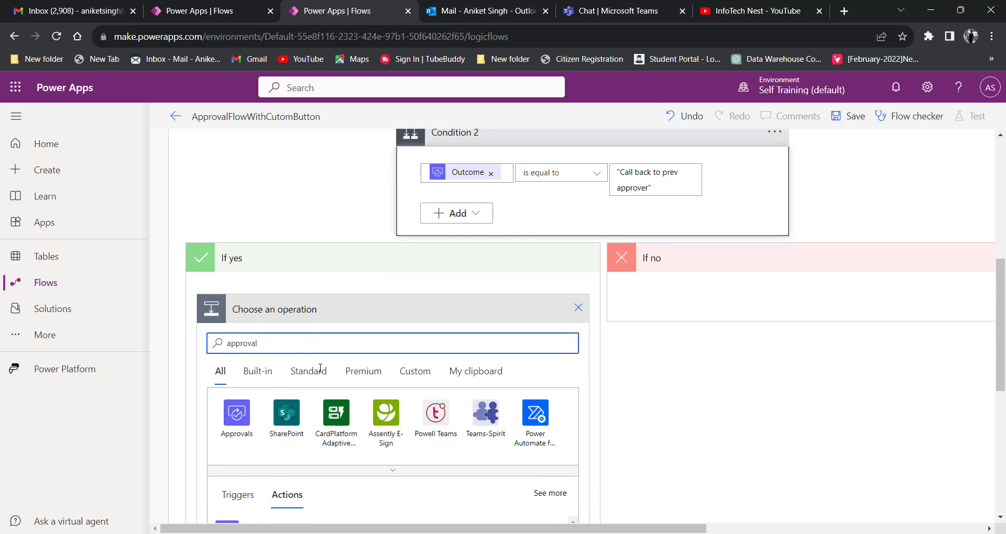
{"action": "scroll", "coordinate": [321, 366], "scroll_direction": "down", "scroll_amount": 4}
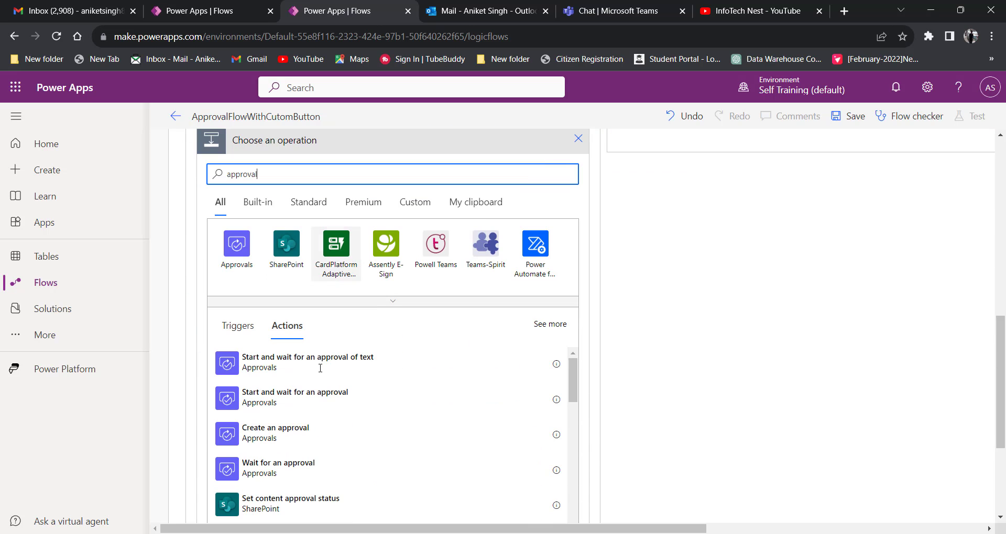
{"action": "left_click", "coordinate": [305, 399]}
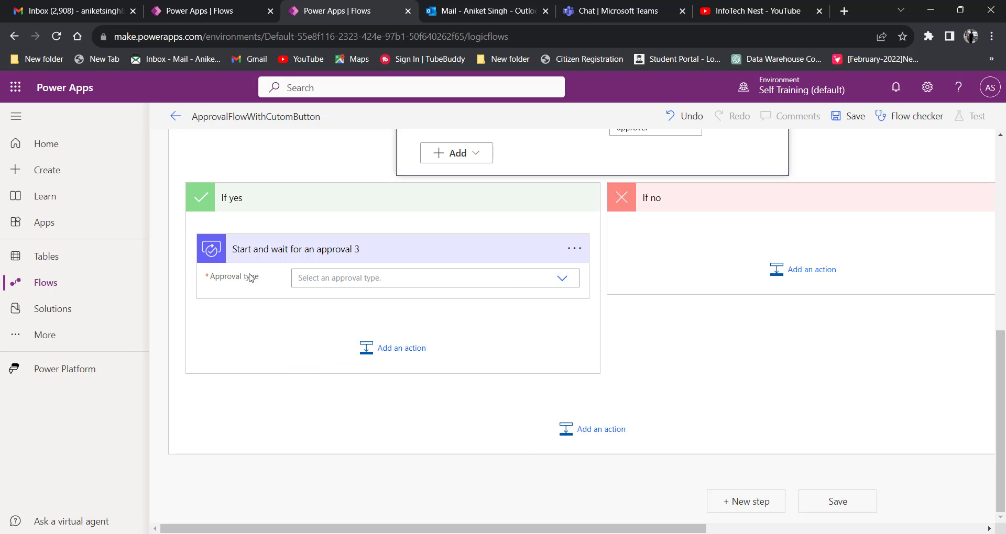
Set the third approval's type to "Approve/Reject - First to respond" and collapse the action.
{"action": "left_click", "coordinate": [559, 279]}
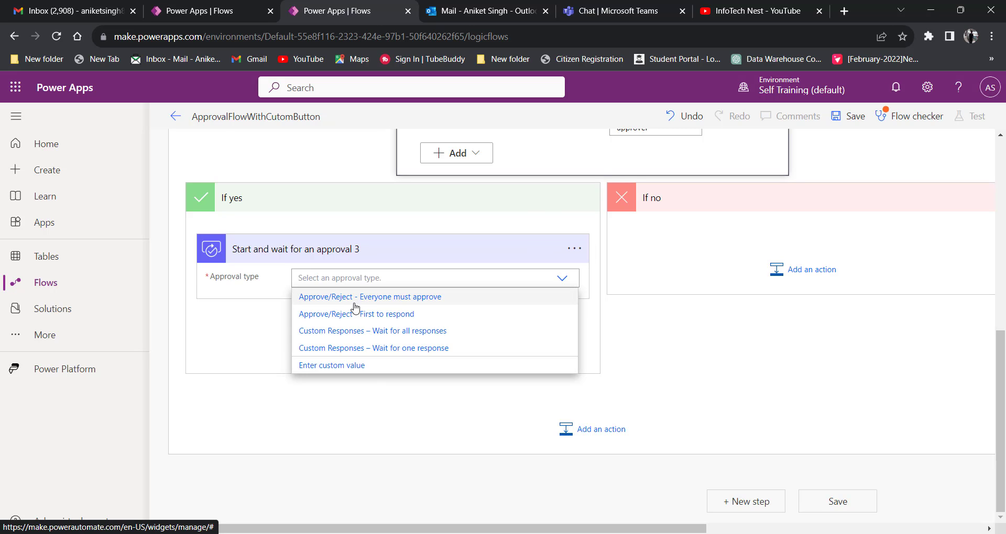
{"action": "left_click", "coordinate": [323, 314]}
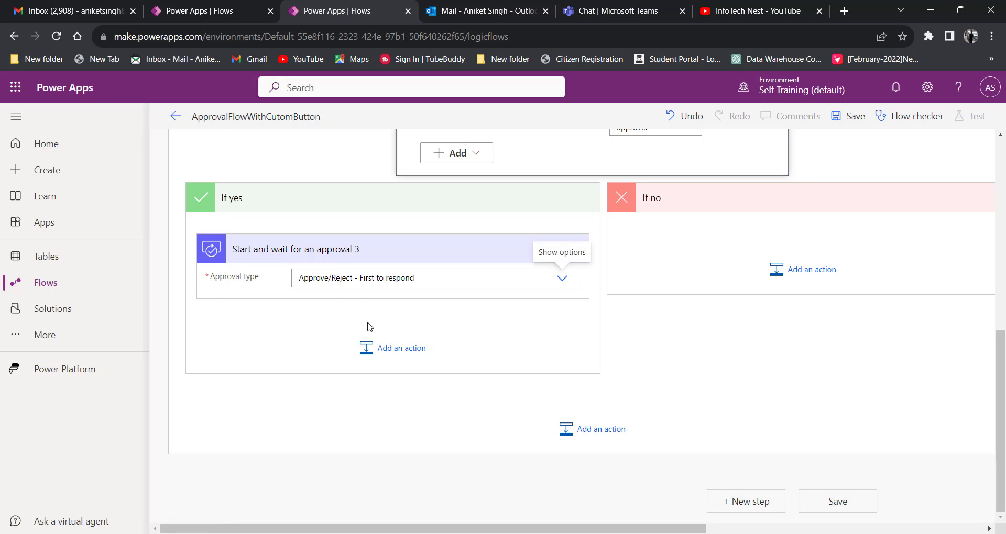
{"action": "left_click", "coordinate": [296, 303]}
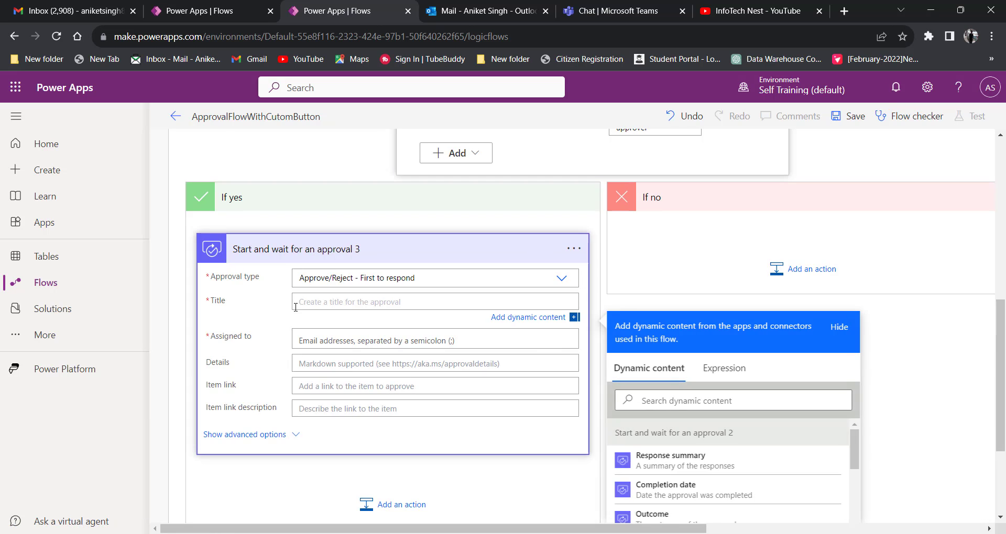
{"action": "left_click", "coordinate": [285, 341]}
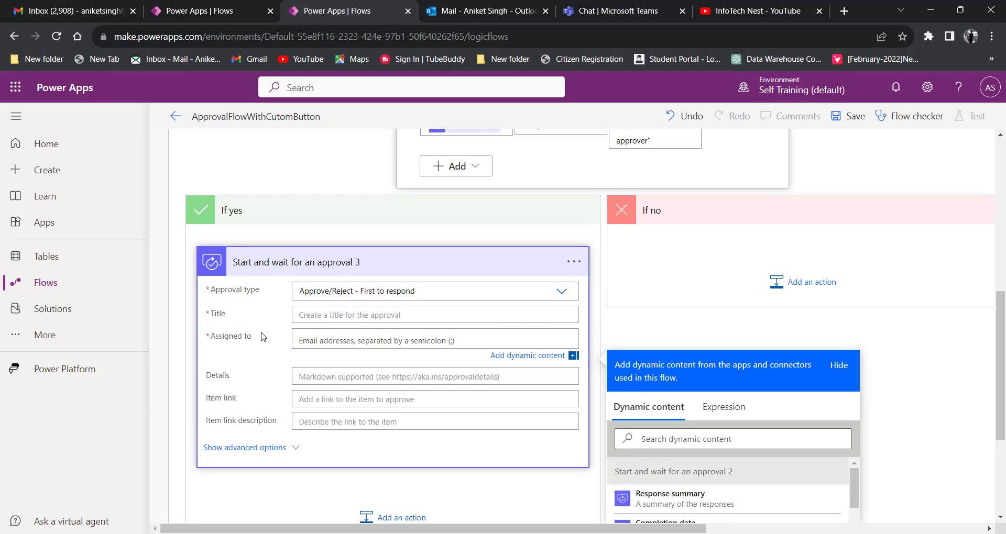
{"action": "left_click", "coordinate": [363, 293]}
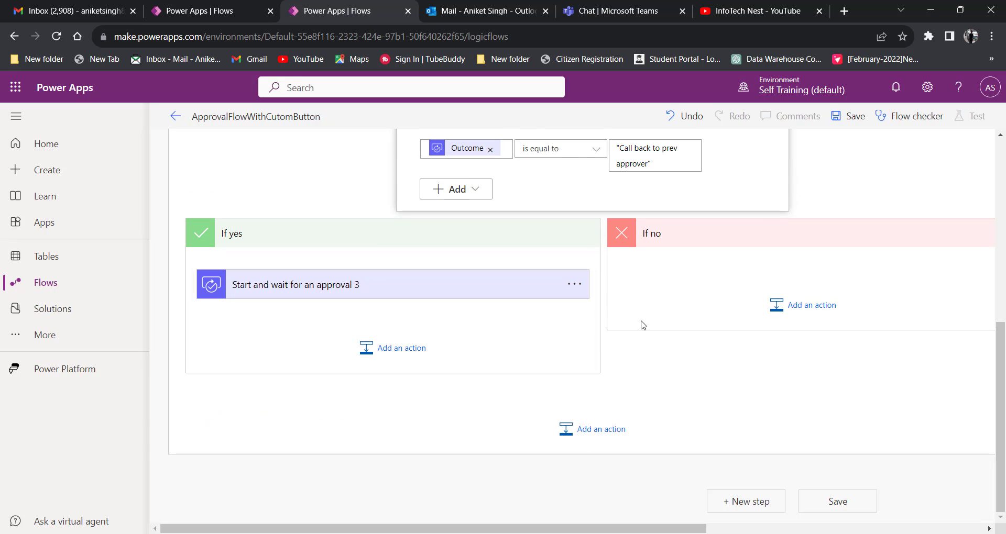
Delete the "Start and wait for an approval 3" action from Condition 2's If yes branch.
{"action": "left_click", "coordinate": [573, 285]}
{"action": "left_click", "coordinate": [612, 446]}
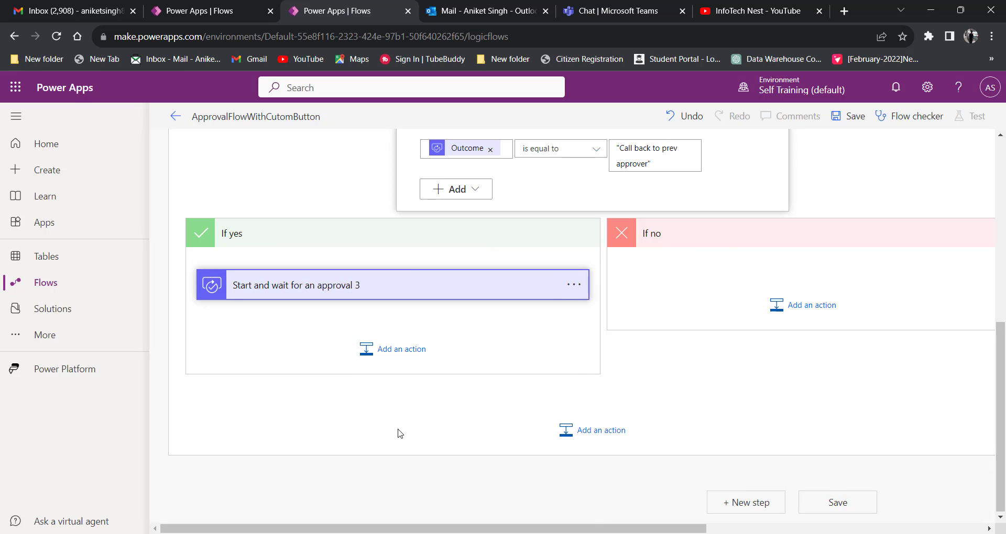
{"action": "left_click", "coordinate": [582, 347]}
Copy the first "Start and wait for an approval" action to the flow clipboard.
{"action": "scroll", "coordinate": [518, 422], "scroll_direction": "up", "scroll_amount": 6}
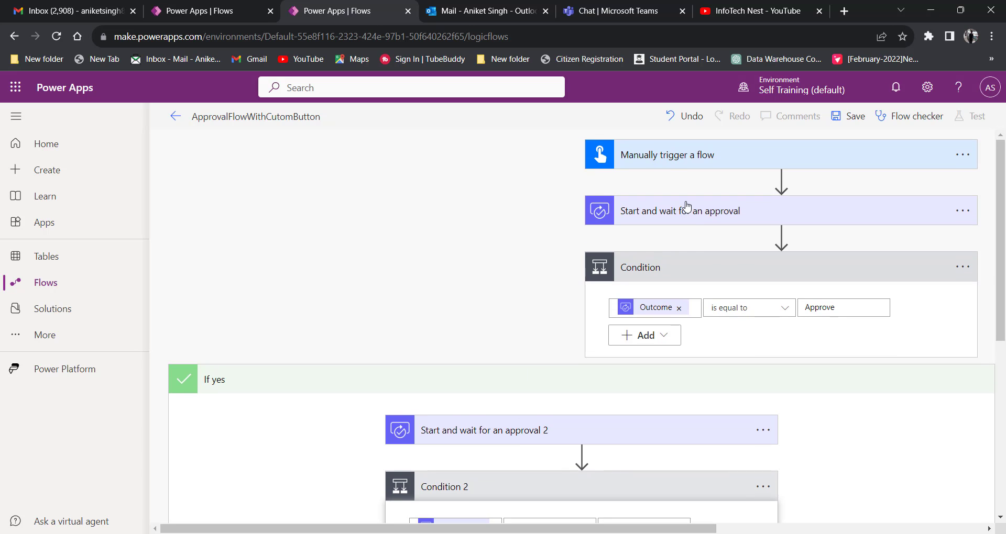
{"action": "left_click", "coordinate": [961, 210]}
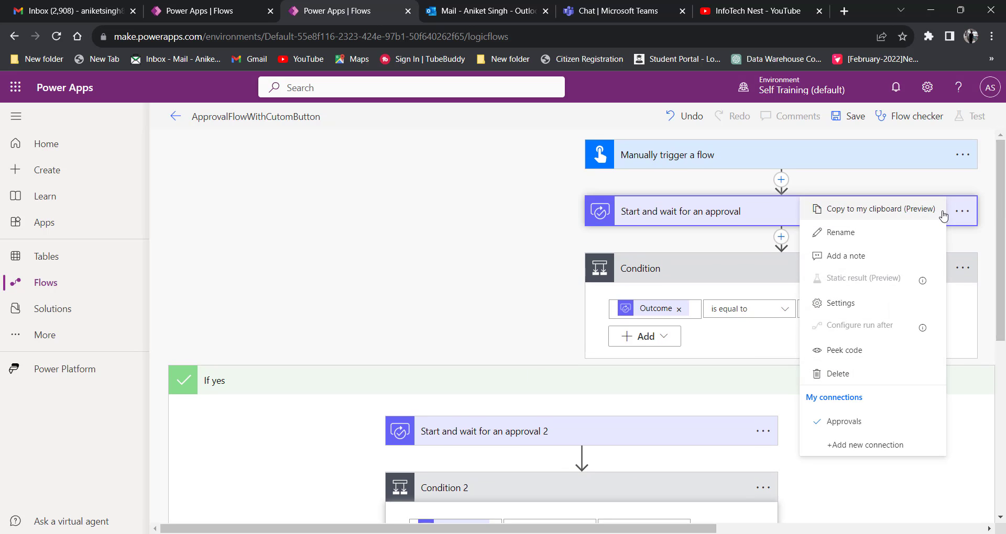
{"action": "left_click", "coordinate": [883, 209]}
Insert the copied "Start and wait for an approval" action from the clipboard into Condition 2's If yes branch.
{"action": "scroll", "coordinate": [512, 274], "scroll_direction": "down", "scroll_amount": 5}
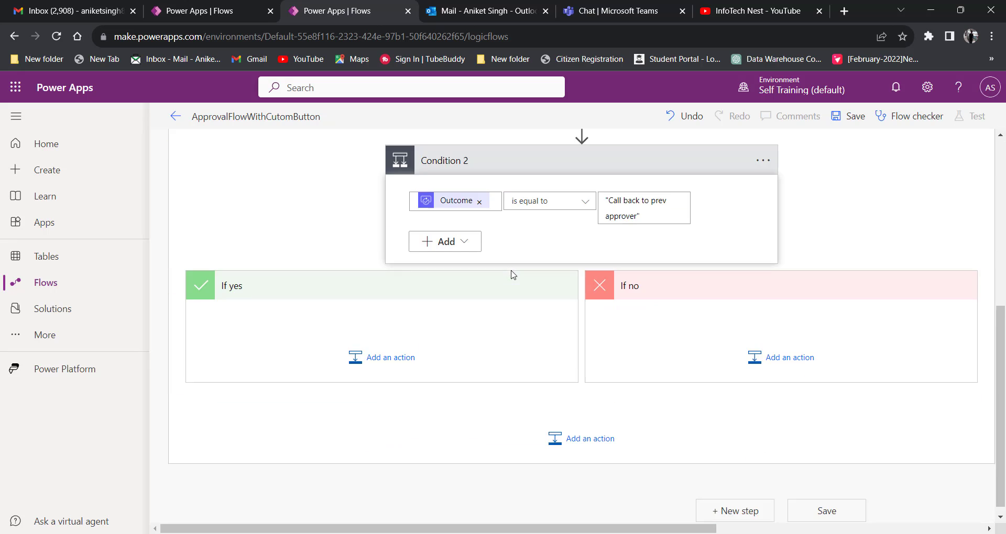
{"action": "left_click", "coordinate": [354, 347]}
{"action": "scroll", "coordinate": [299, 293], "scroll_direction": "down", "scroll_amount": 1}
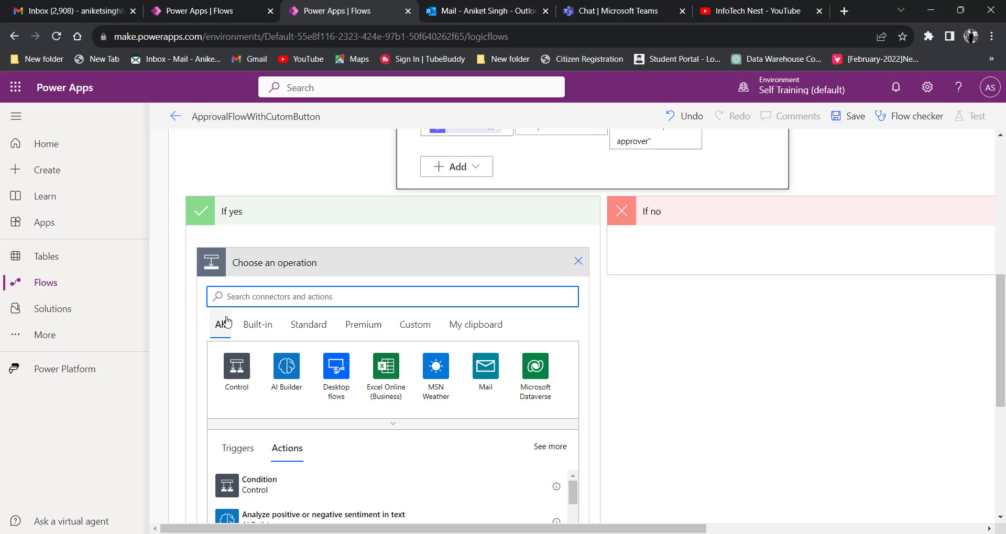
{"action": "left_click", "coordinate": [486, 327]}
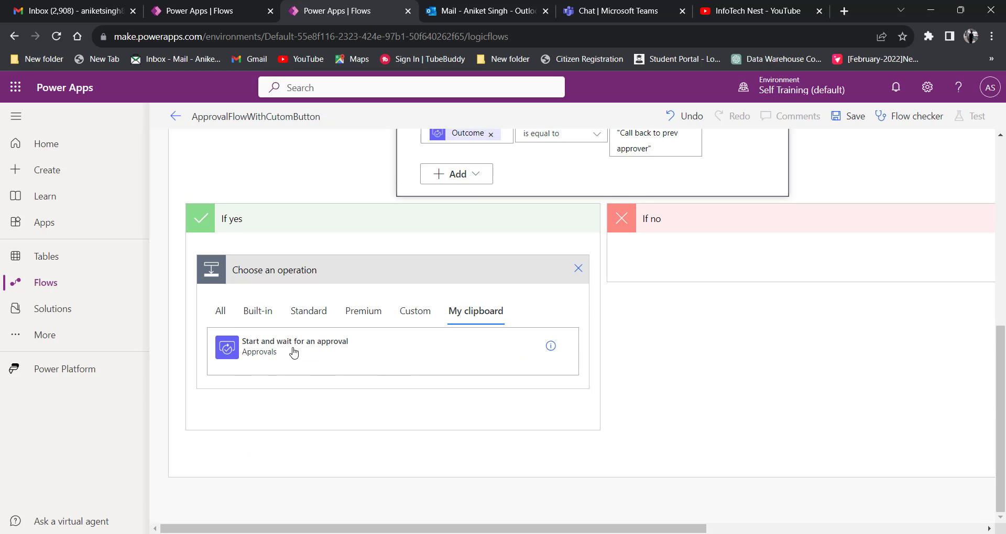
{"action": "left_click", "coordinate": [256, 354]}
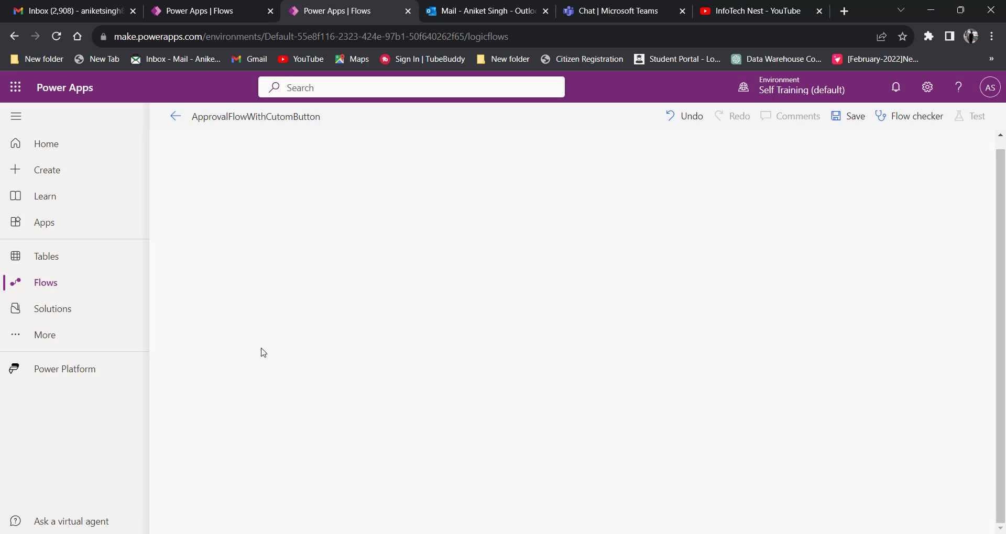
Expand Condition 2 and the pasted third approval to check its approval type, title and assignee.
{"action": "left_click", "coordinate": [485, 260]}
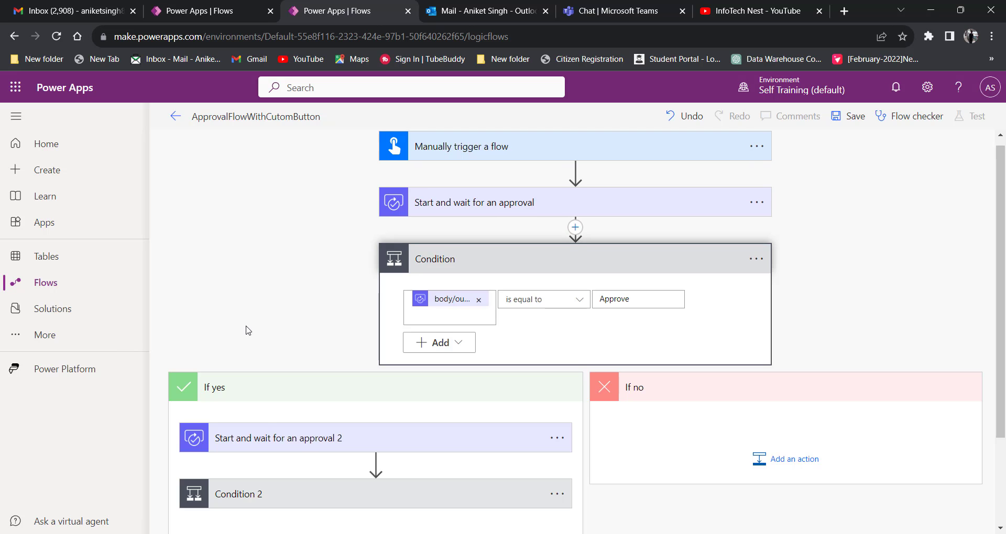
{"action": "scroll", "coordinate": [244, 330], "scroll_direction": "down", "scroll_amount": 2}
{"action": "left_click", "coordinate": [278, 383]}
{"action": "scroll", "coordinate": [315, 414], "scroll_direction": "down", "scroll_amount": 4}
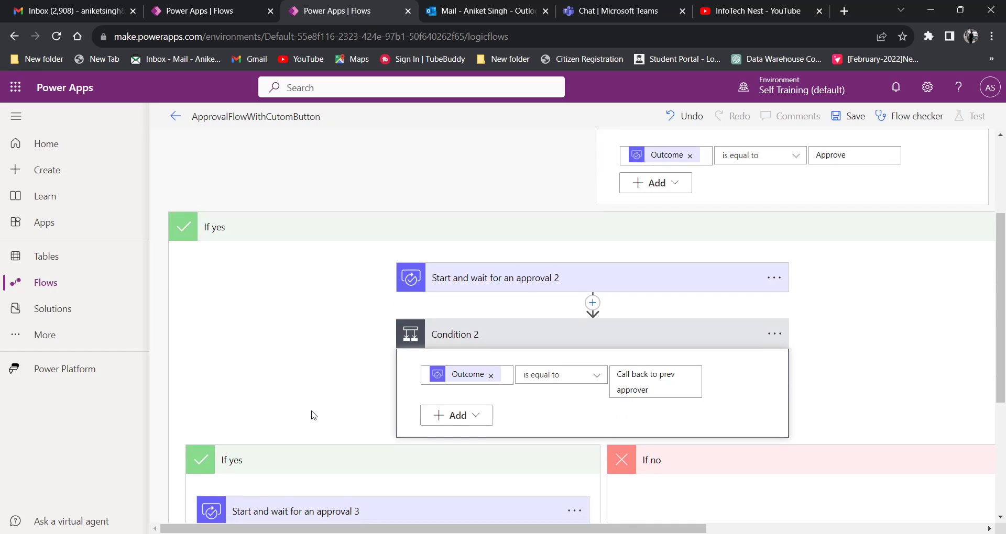
{"action": "left_click", "coordinate": [334, 367]}
{"action": "scroll", "coordinate": [333, 270], "scroll_direction": "down", "scroll_amount": 3}
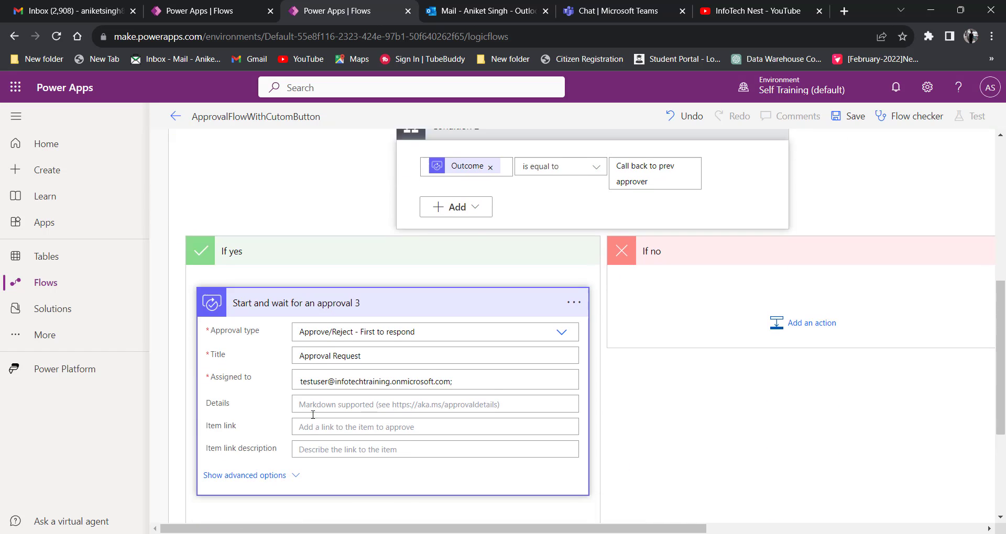
{"action": "scroll", "coordinate": [333, 269], "scroll_direction": "up", "scroll_amount": 6}
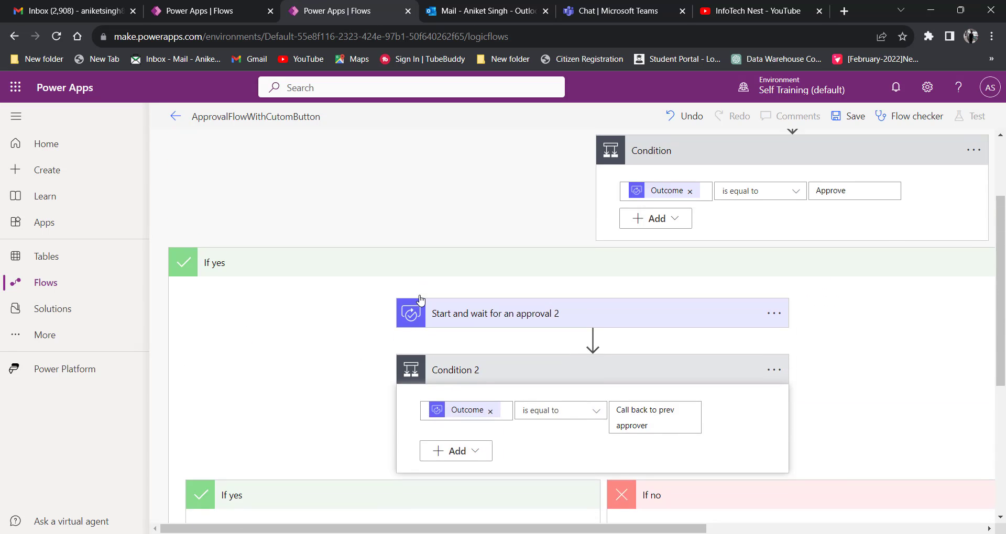
Save the ApprovalFlowWithCutomButton flow and collapse Condition 2.
{"action": "left_click", "coordinate": [852, 117]}
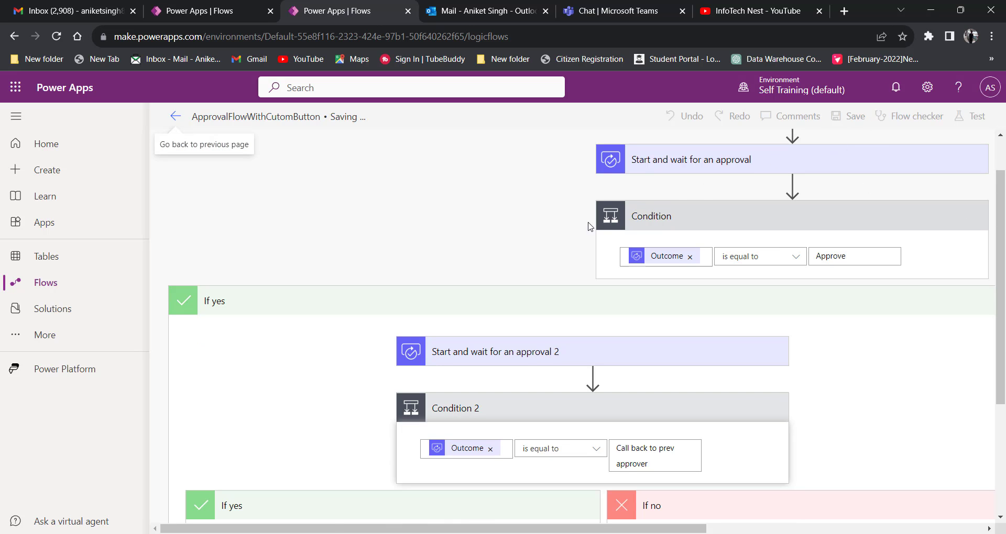
{"action": "scroll", "coordinate": [541, 241], "scroll_direction": "down", "scroll_amount": 4}
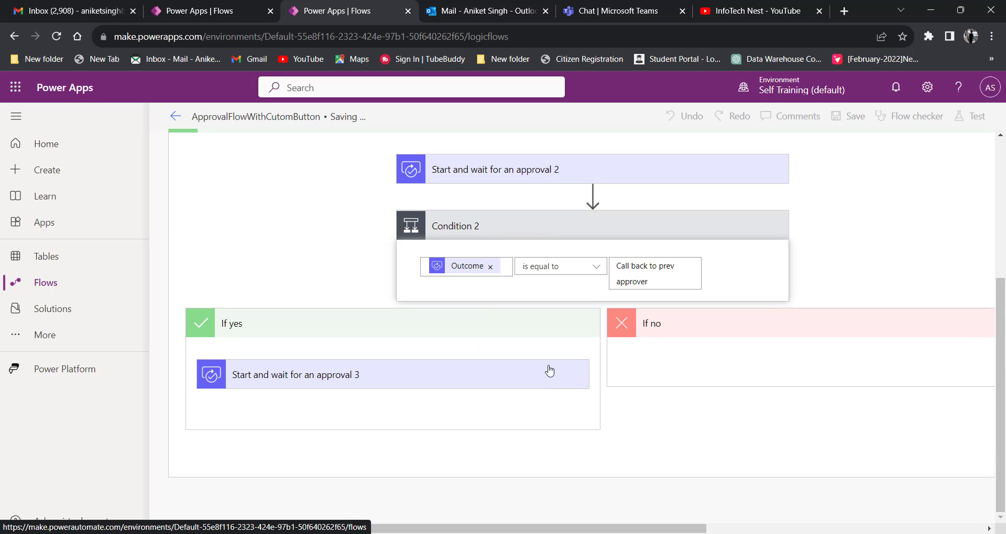
{"action": "scroll", "coordinate": [550, 371], "scroll_direction": "up", "scroll_amount": 1}
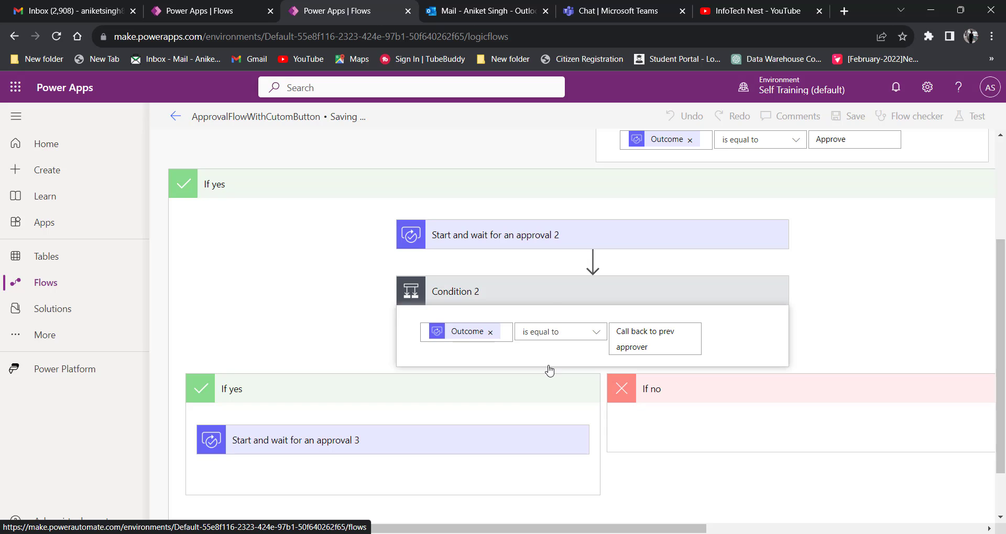
{"action": "left_click", "coordinate": [545, 294]}
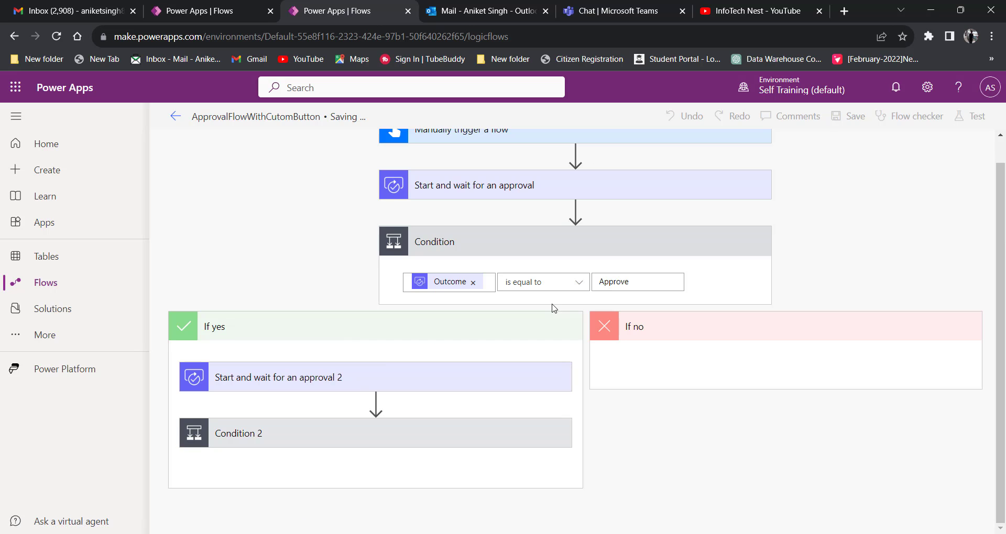
Expand Condition 2 to review its Outcome rule and If yes approval, and collapse the outer Condition.
{"action": "left_click", "coordinate": [390, 433]}
{"action": "scroll", "coordinate": [387, 431], "scroll_direction": "down", "scroll_amount": 1}
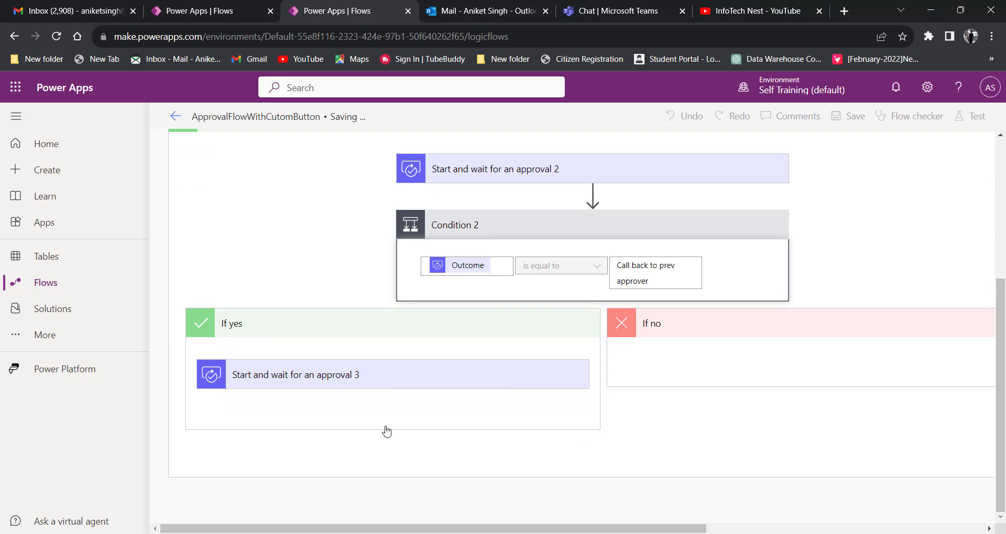
{"action": "scroll", "coordinate": [543, 393], "scroll_direction": "down", "scroll_amount": 2}
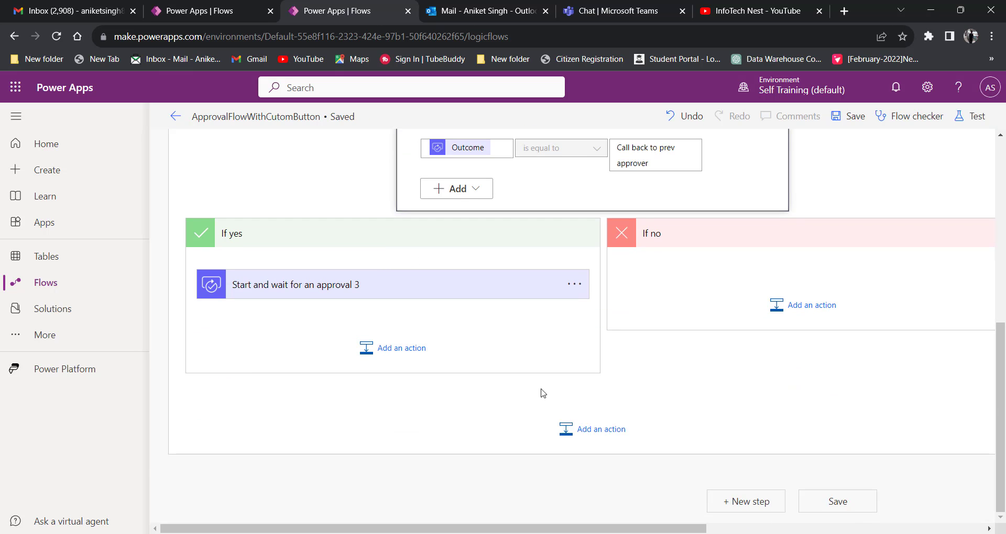
{"action": "scroll", "coordinate": [698, 348], "scroll_direction": "up", "scroll_amount": 2}
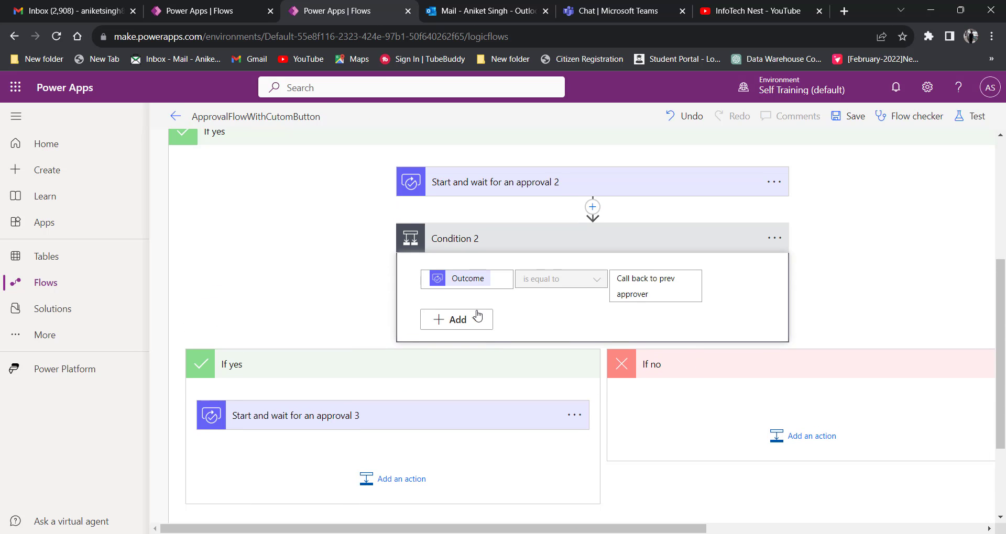
{"action": "scroll", "coordinate": [602, 472], "scroll_direction": "down", "scroll_amount": 1}
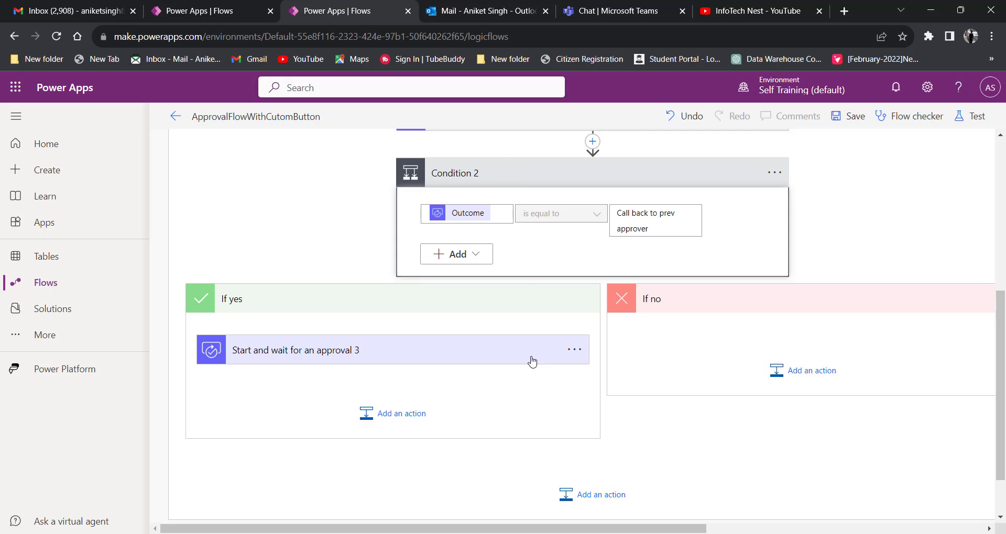
{"action": "scroll", "coordinate": [529, 335], "scroll_direction": "up", "scroll_amount": 5}
{"action": "left_click", "coordinate": [517, 271]}
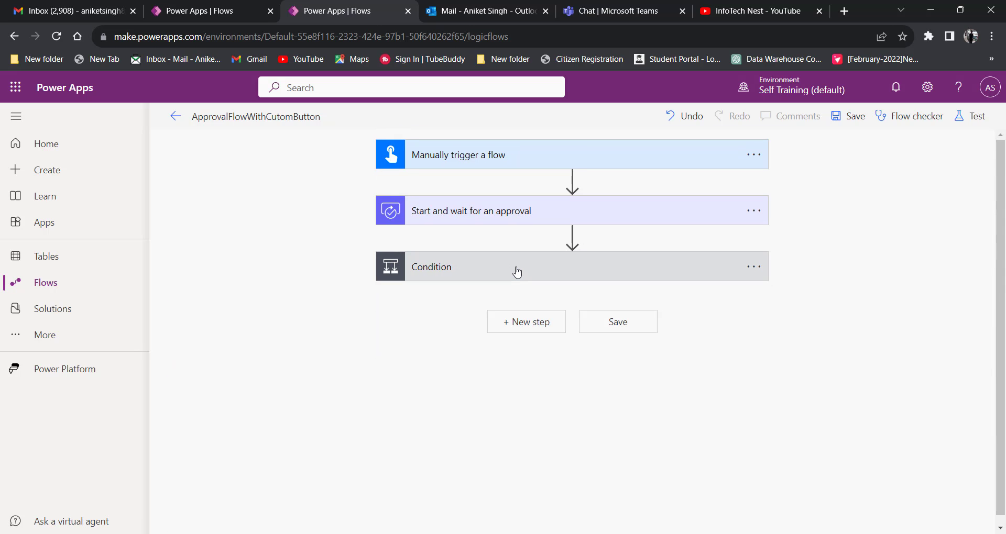
Save the ApprovalFlowWithCutomButton flow and run it as a manual test.
{"action": "left_click", "coordinate": [858, 120]}
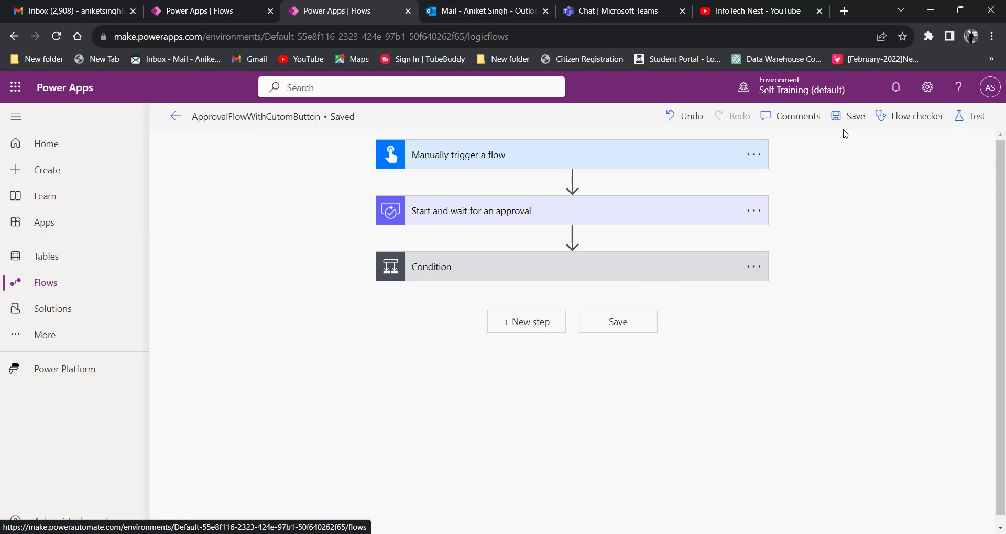
{"action": "left_click", "coordinate": [973, 116]}
{"action": "left_click", "coordinate": [817, 162]}
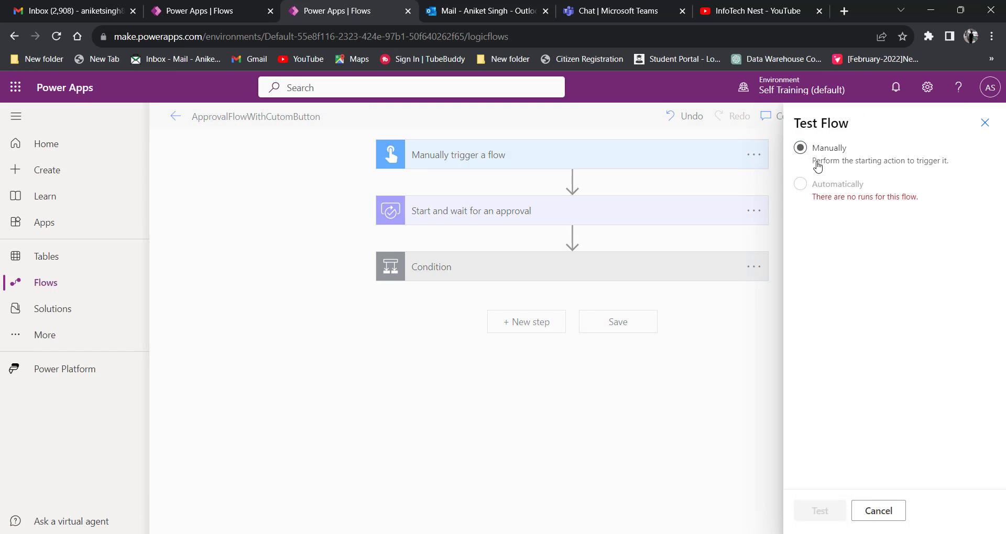
{"action": "left_click", "coordinate": [820, 509]}
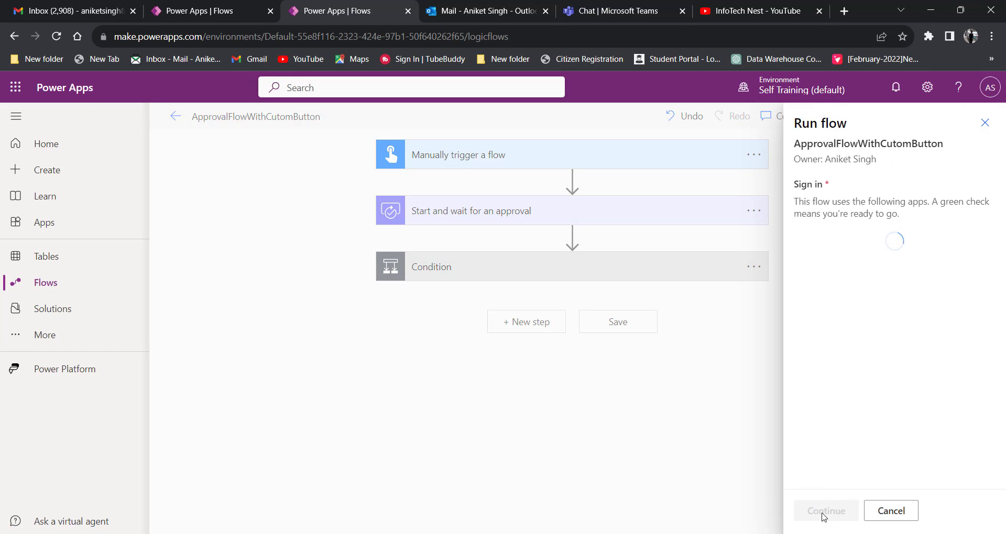
{"action": "left_click", "coordinate": [823, 516]}
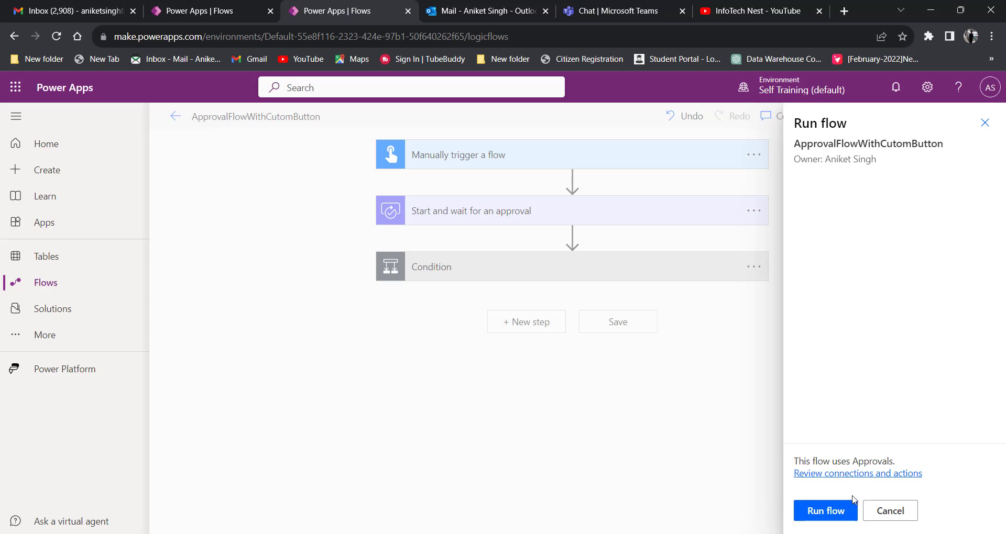
{"action": "left_click", "coordinate": [835, 511]}
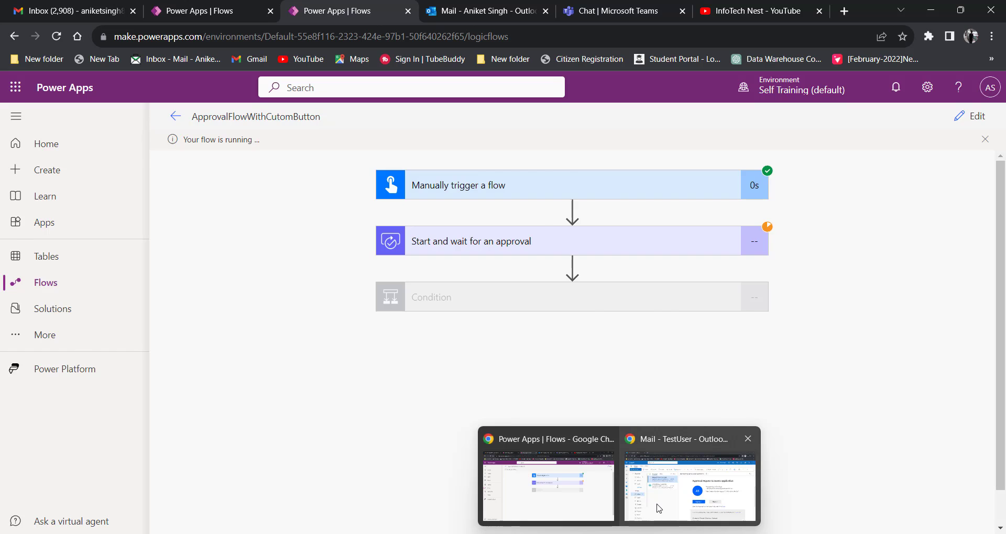
Switch to the first approver's Outlook mailbox, check the signed-in account and open the newest Approval Request email.
{"action": "left_click", "coordinate": [658, 507]}
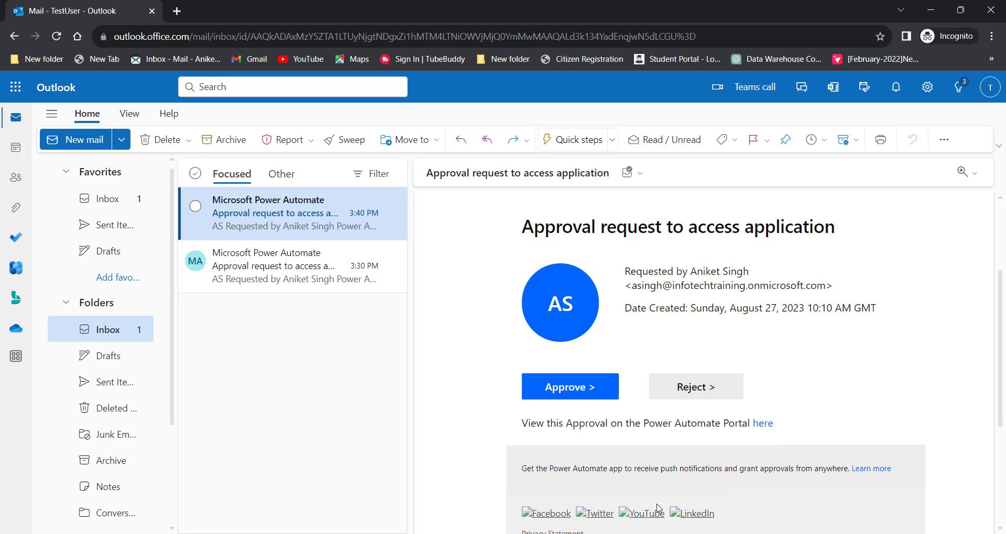
{"action": "left_click", "coordinate": [990, 87]}
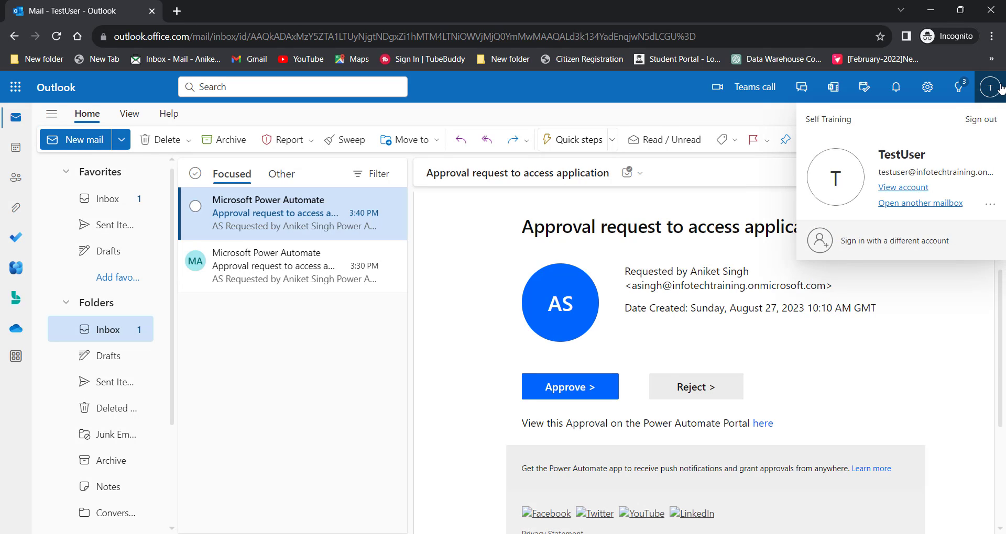
{"action": "left_click", "coordinate": [990, 87]}
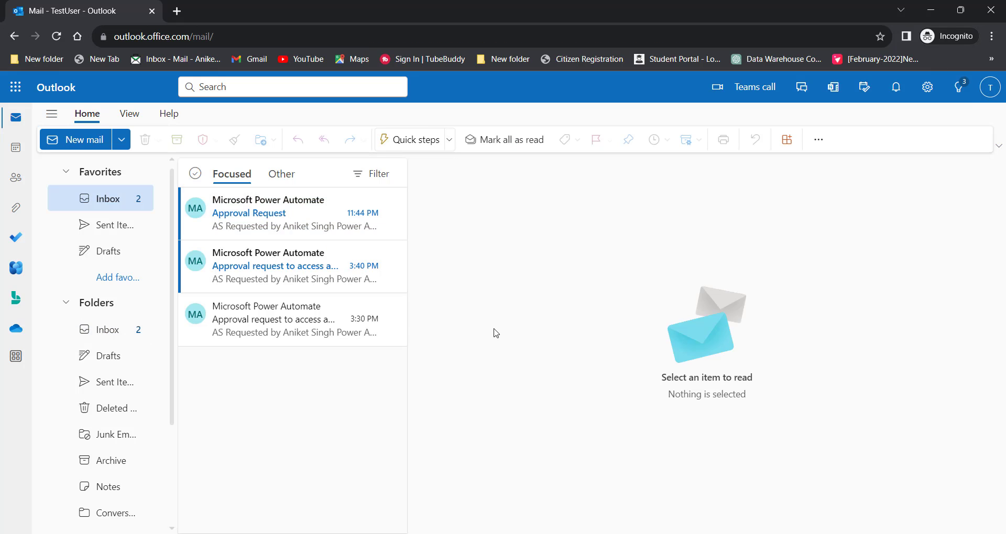
{"action": "left_click", "coordinate": [264, 207]}
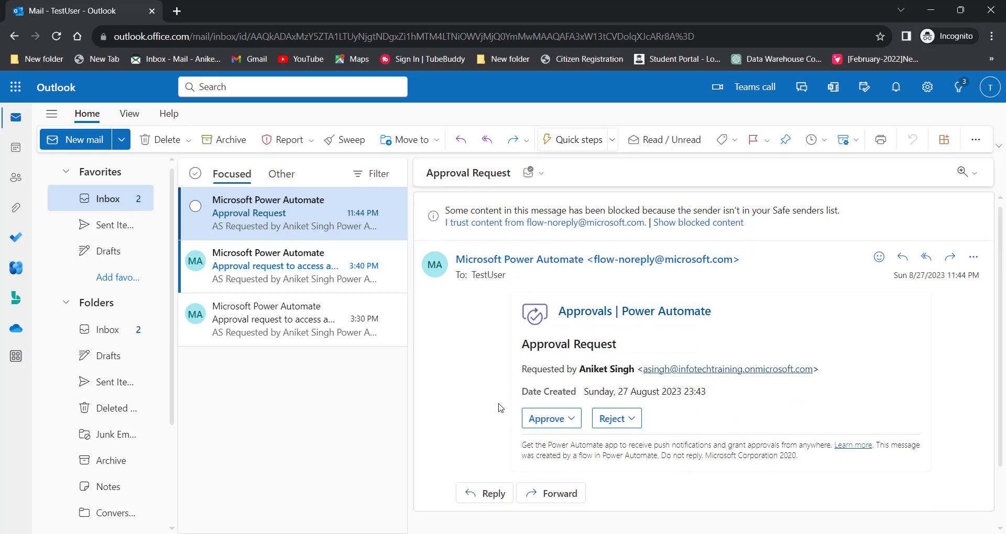
{"action": "left_click_drag", "start_coordinate": [498, 290], "coordinate": [801, 458]}
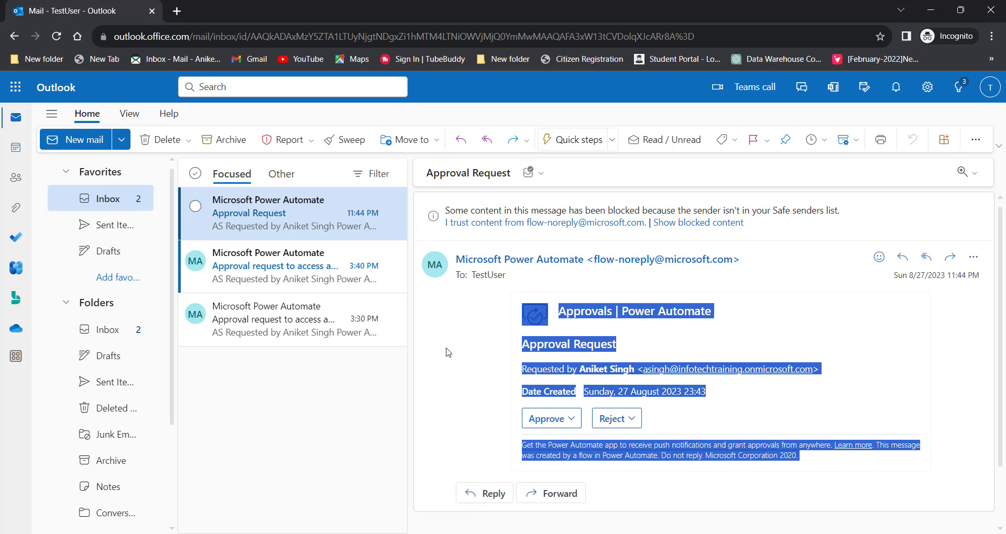
Approve the request from the email with the comment "kf skbvouea vi;eaubvoea wao" and submit the response.
{"action": "left_click", "coordinate": [547, 419]}
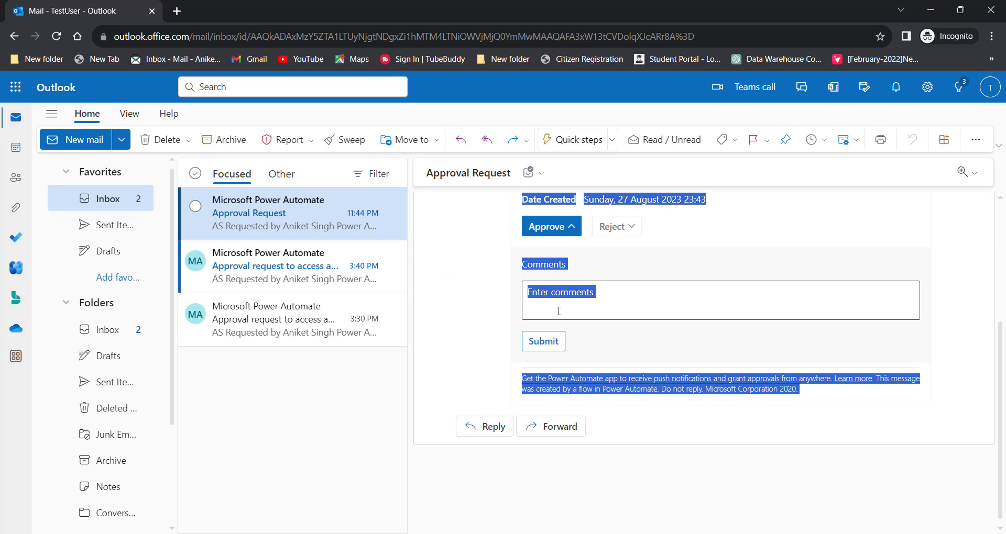
{"action": "left_click", "coordinate": [617, 297]}
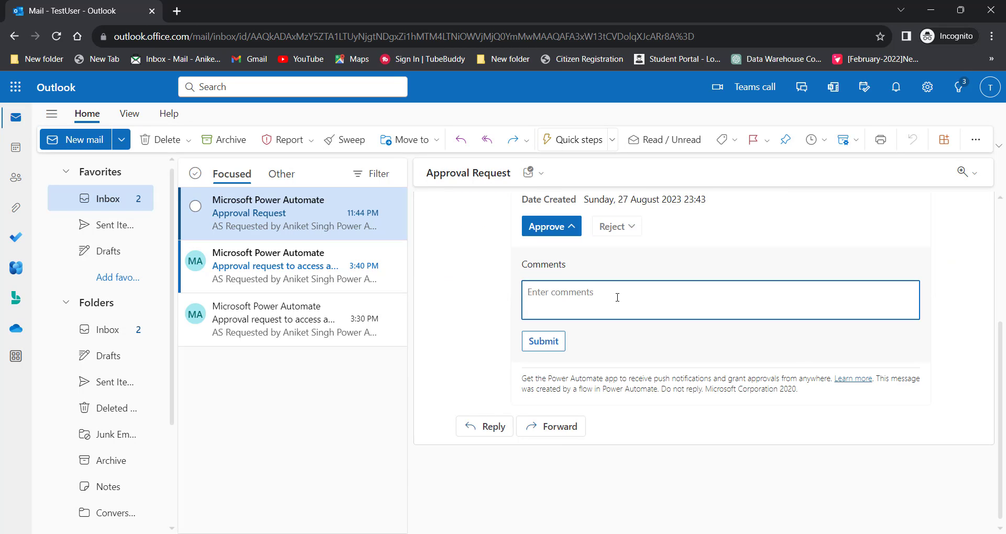
{"action": "type", "text": "kf skbvouea vi;eaubvoea wao"}
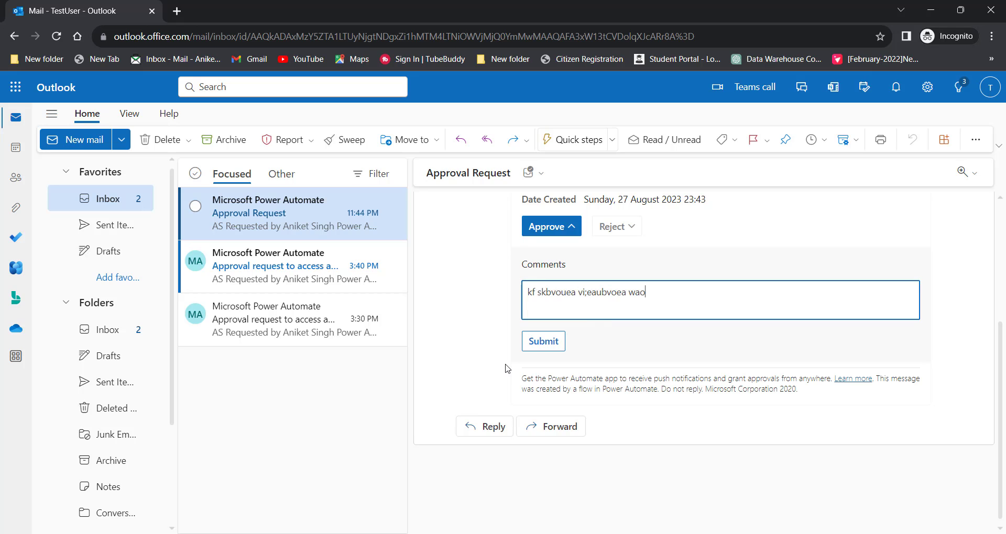
{"action": "left_click", "coordinate": [529, 342]}
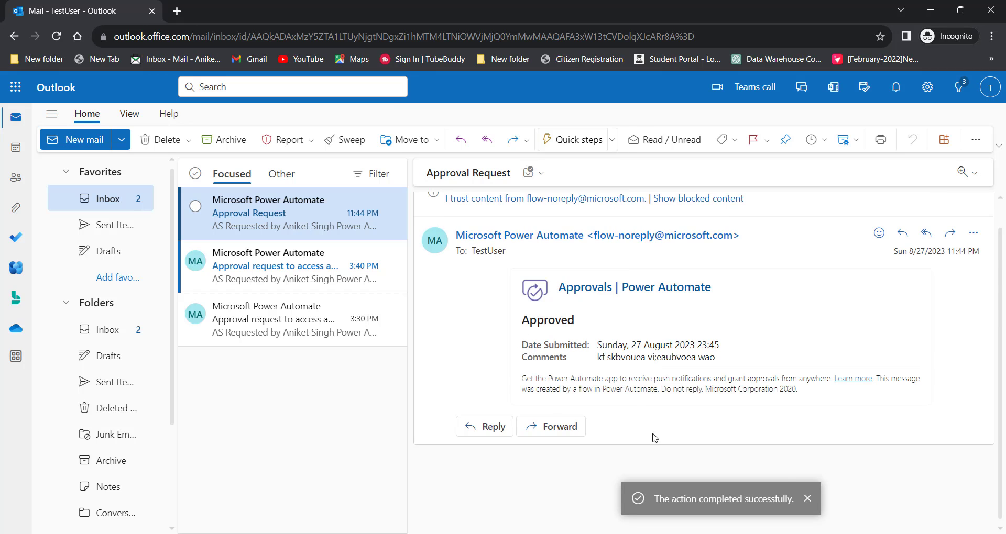
Switch back to the flow run in Power Apps and inspect the Condition's expression result and the second approval's status.
{"action": "left_click", "coordinate": [542, 478]}
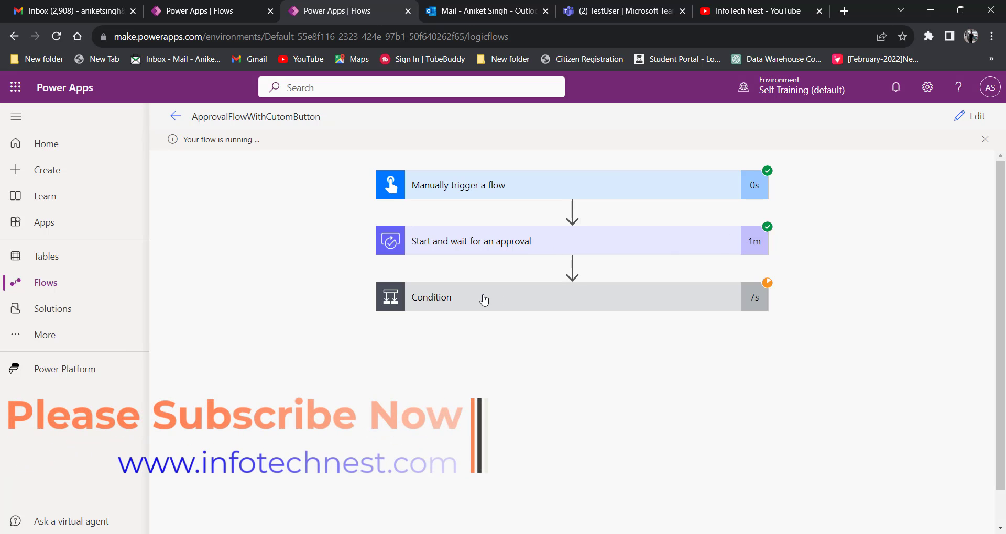
{"action": "left_click", "coordinate": [487, 296]}
{"action": "scroll", "coordinate": [488, 296], "scroll_direction": "down", "scroll_amount": 2}
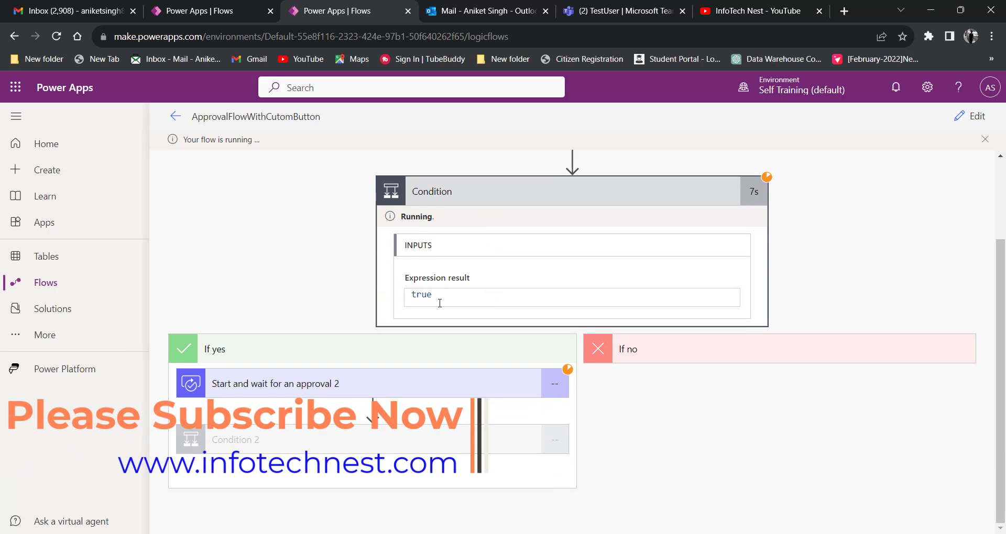
{"action": "left_click_drag", "start_coordinate": [434, 295], "coordinate": [404, 295]}
{"action": "left_click", "coordinate": [325, 382]}
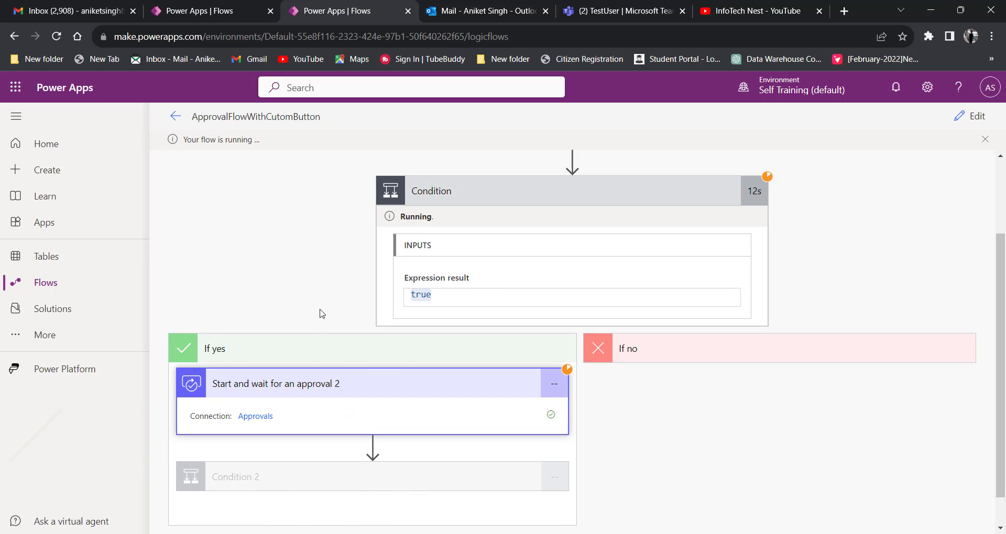
{"action": "scroll", "coordinate": [322, 313], "scroll_direction": "up", "scroll_amount": 2}
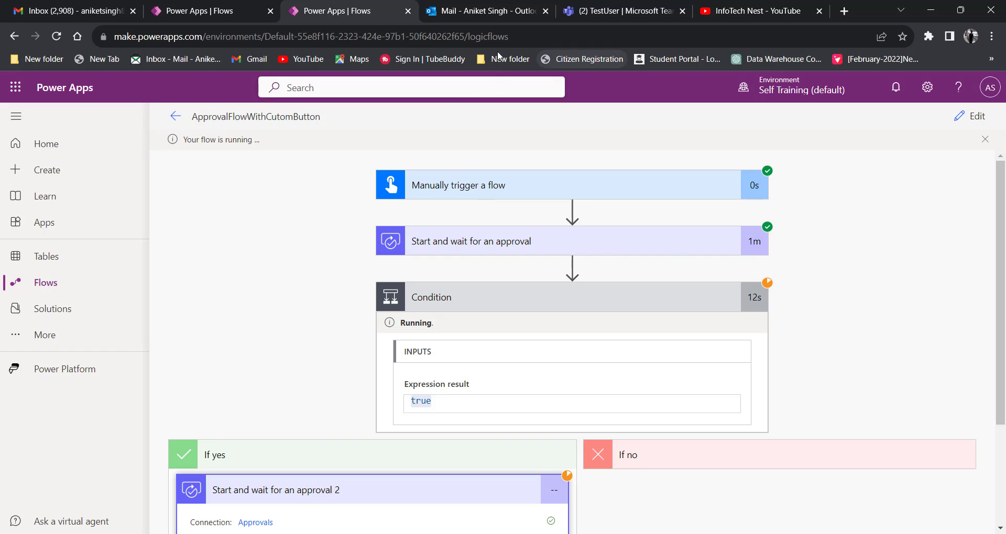
Check the second approver's Teams activity feed and Outlook inbox for the new request, and open the Approval Request email in Outlook.
{"action": "left_click", "coordinate": [469, 14]}
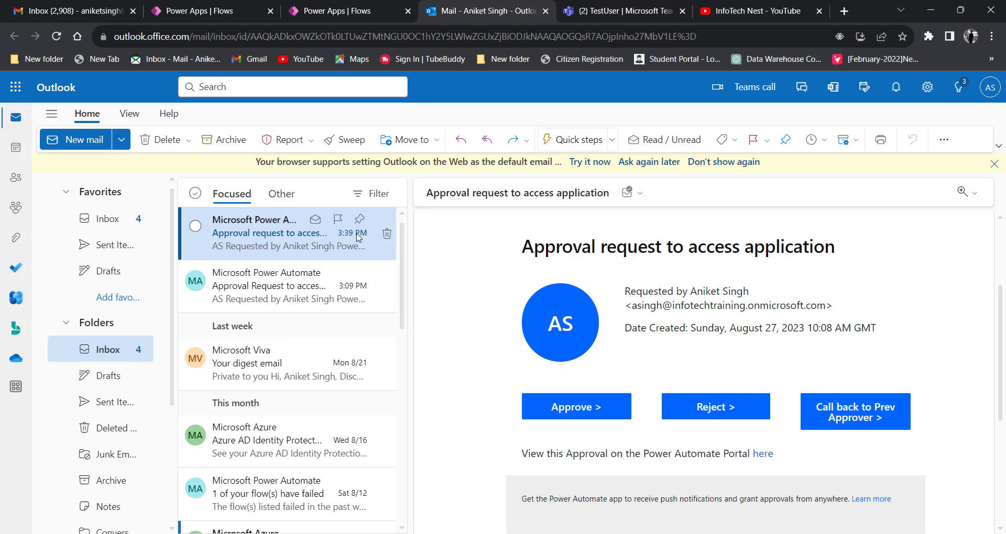
{"action": "left_click", "coordinate": [634, 14]}
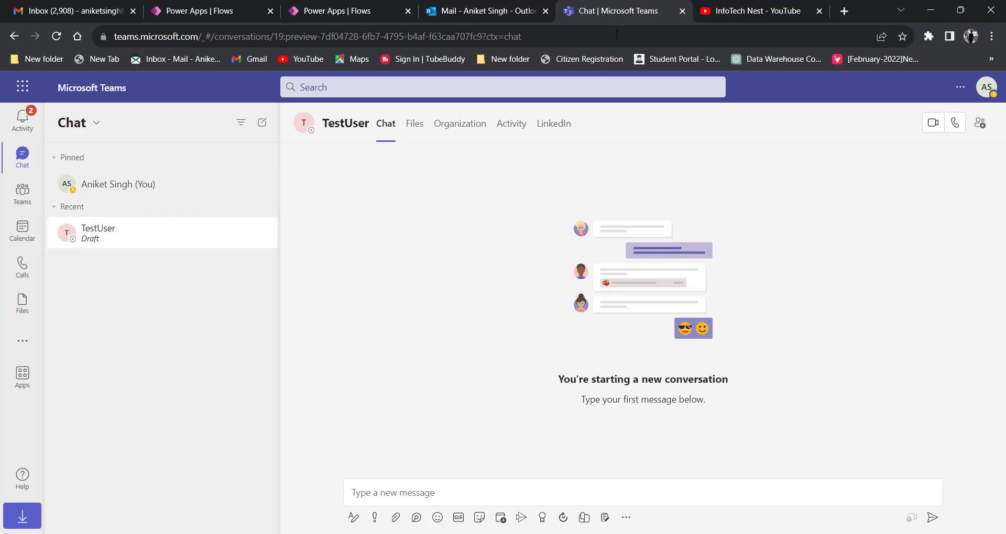
{"action": "left_click", "coordinate": [36, 124]}
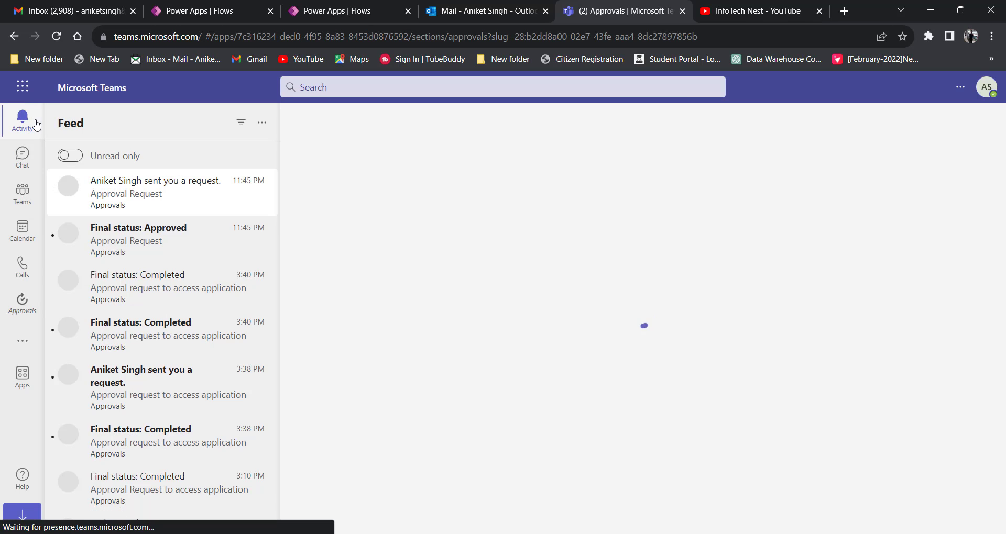
{"action": "left_click", "coordinate": [485, 17]}
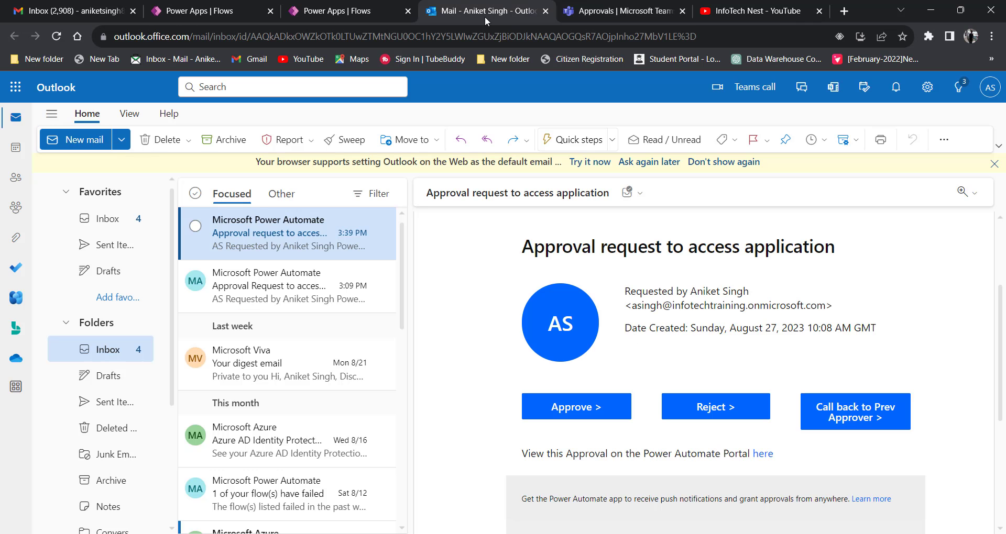
{"action": "left_click", "coordinate": [621, 11]}
{"action": "left_click", "coordinate": [487, 11]}
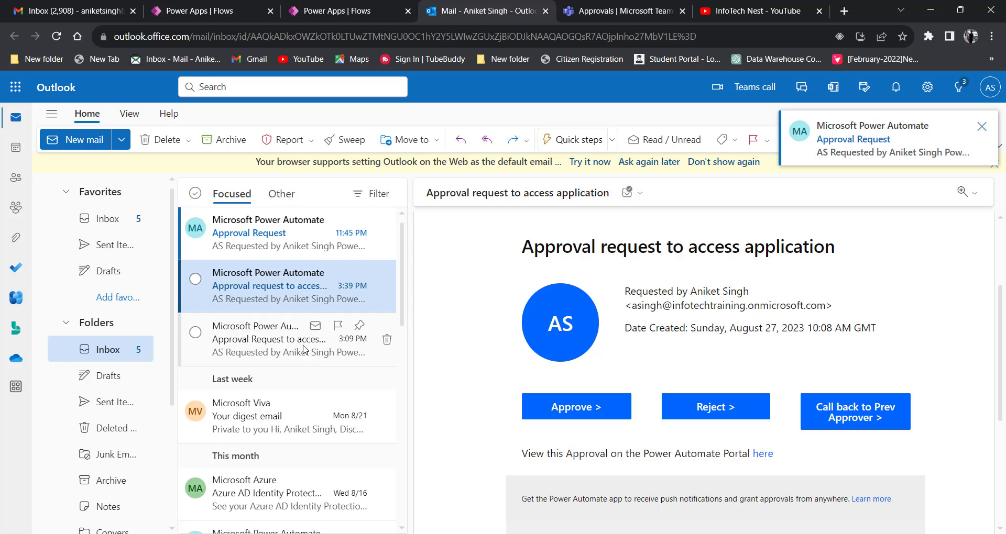
{"action": "left_click", "coordinate": [249, 238]}
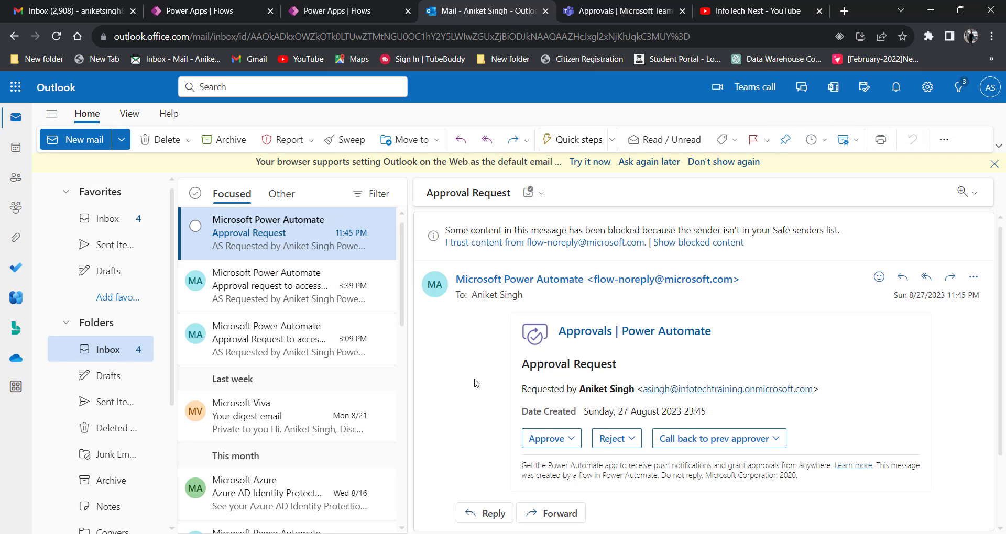
Respond to the second approval email with Call back to prev approver and submit it without a comment.
{"action": "scroll", "coordinate": [477, 382], "scroll_direction": "down", "scroll_amount": 2}
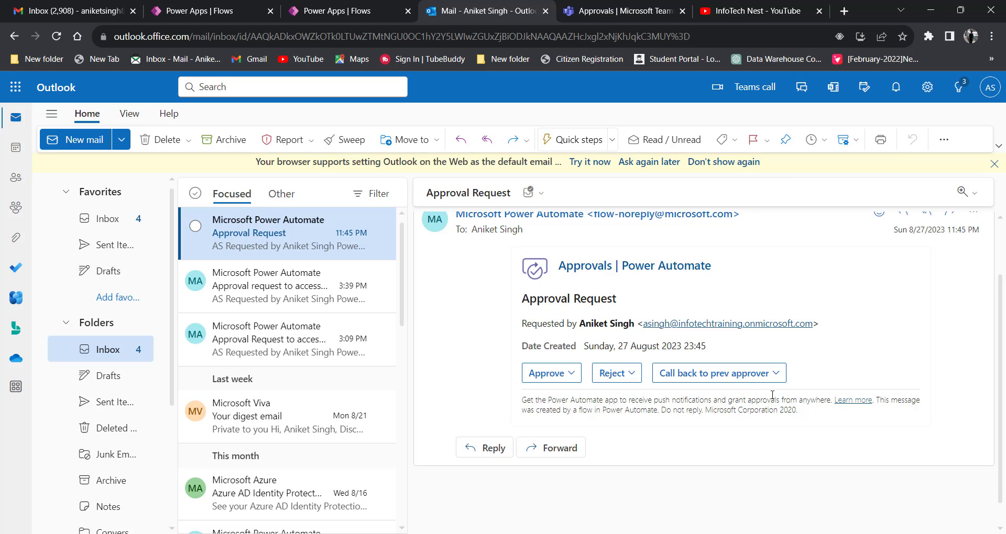
{"action": "left_click", "coordinate": [712, 374]}
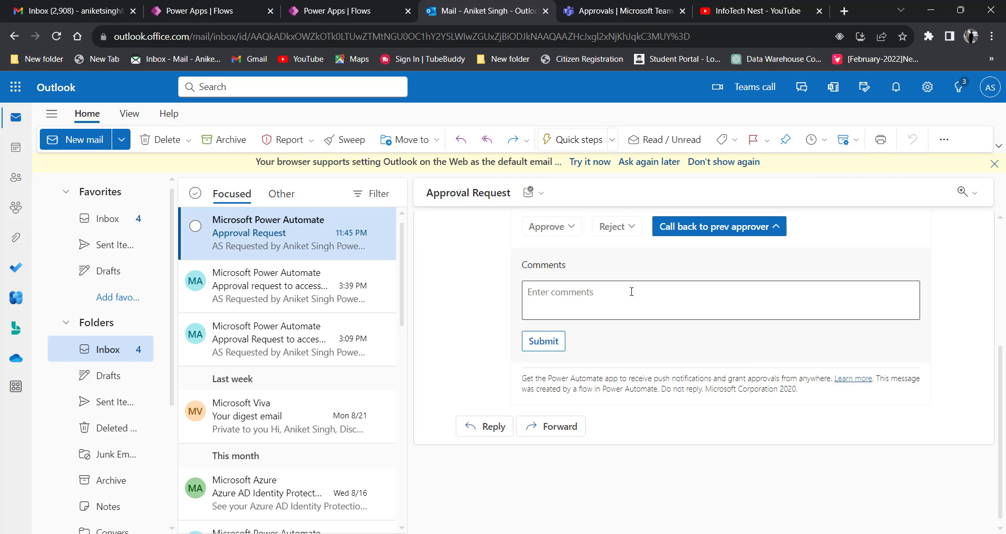
{"action": "left_click", "coordinate": [606, 310]}
{"action": "key", "text": "Tab"}
{"action": "key", "text": "Return"}
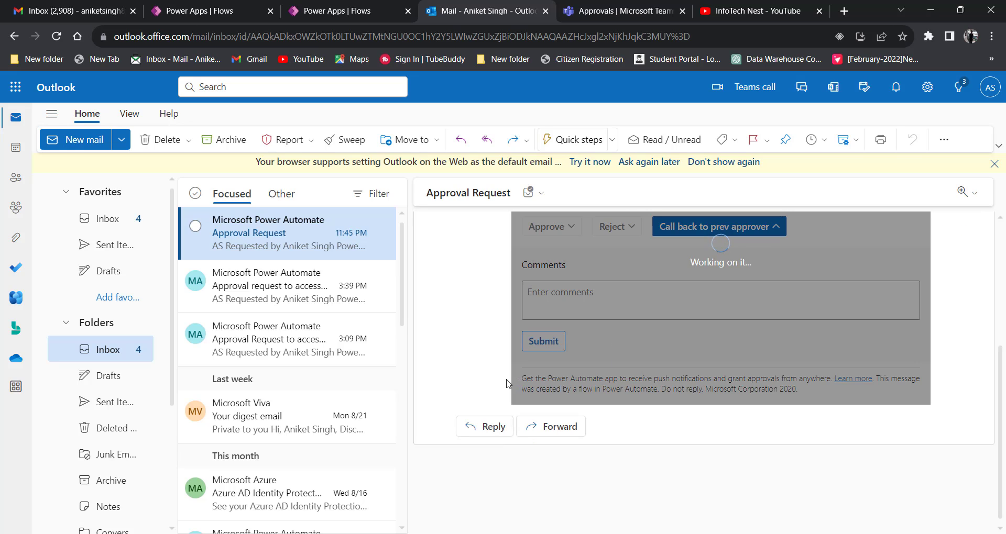
Return to the flow run in Power Apps and check the progress of the second approval and Condition 2.
{"action": "left_click", "coordinate": [321, 15]}
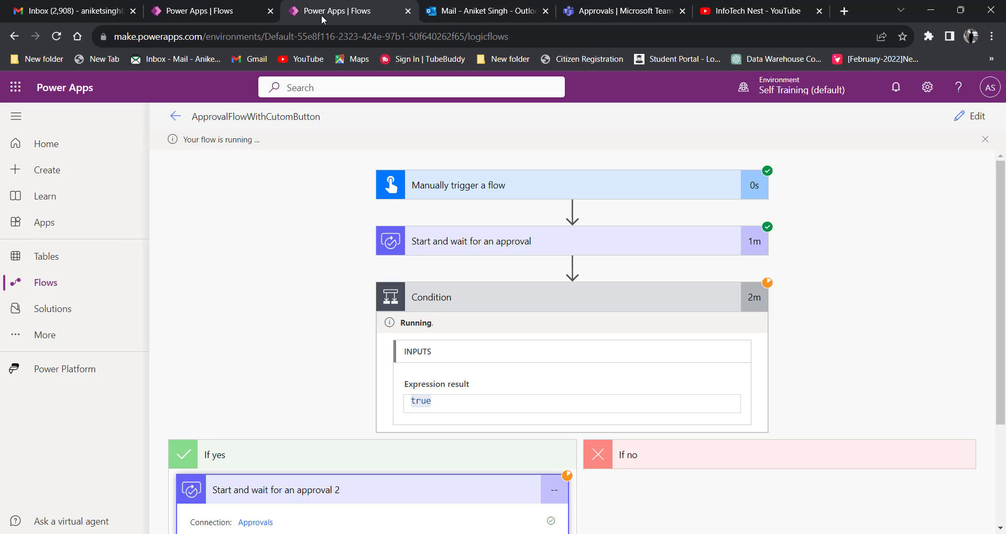
{"action": "scroll", "coordinate": [514, 274], "scroll_direction": "down", "scroll_amount": 3}
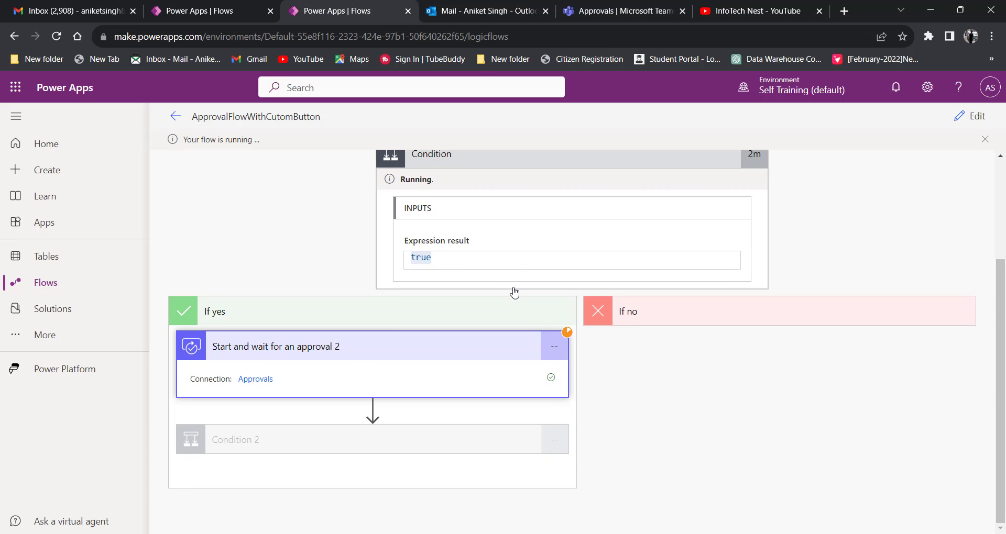
{"action": "left_click", "coordinate": [319, 338]}
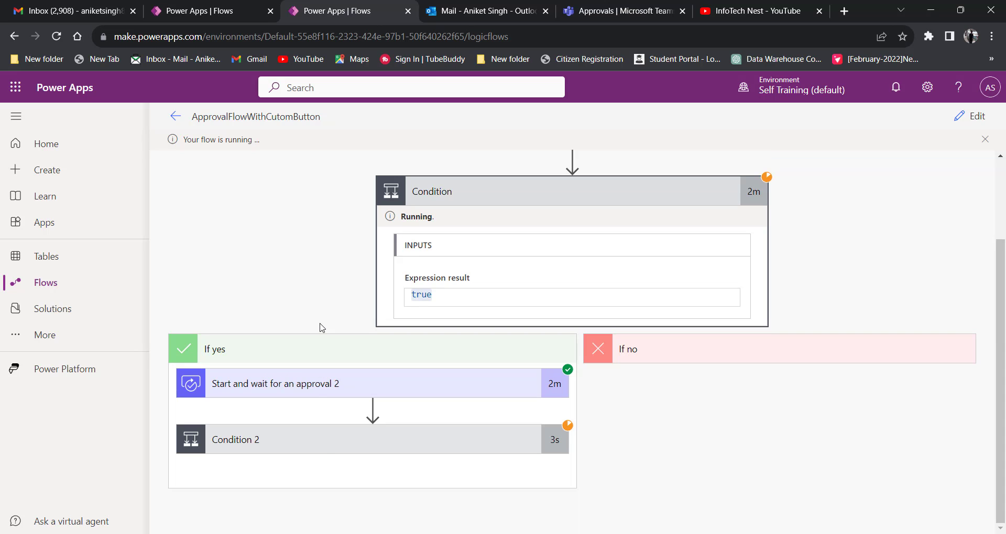
Expand Condition 2 in the flow run to inspect its expression result and third approval, and check the second approver's Outlook message.
{"action": "left_click", "coordinate": [309, 435]}
{"action": "scroll", "coordinate": [270, 312], "scroll_direction": "down", "scroll_amount": 2}
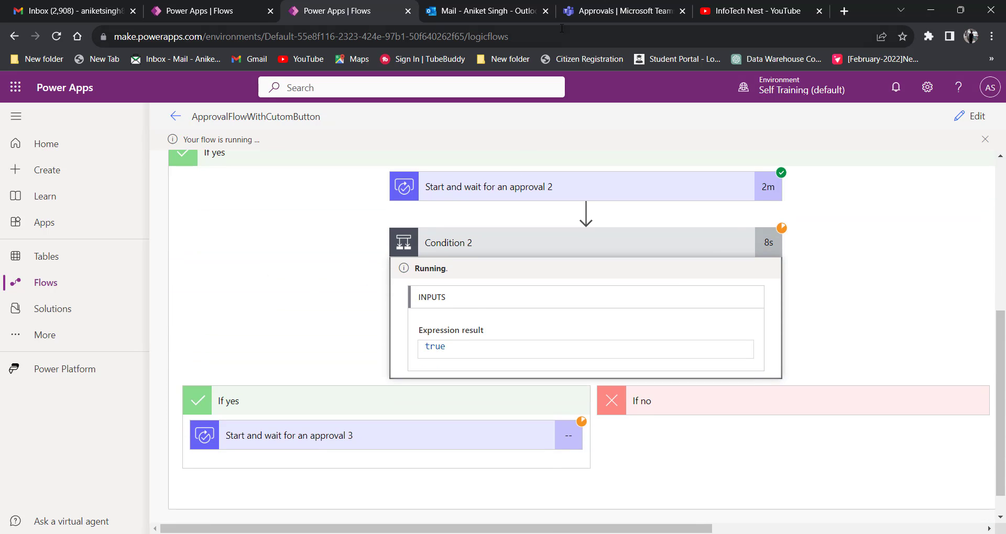
{"action": "left_click", "coordinate": [463, 15]}
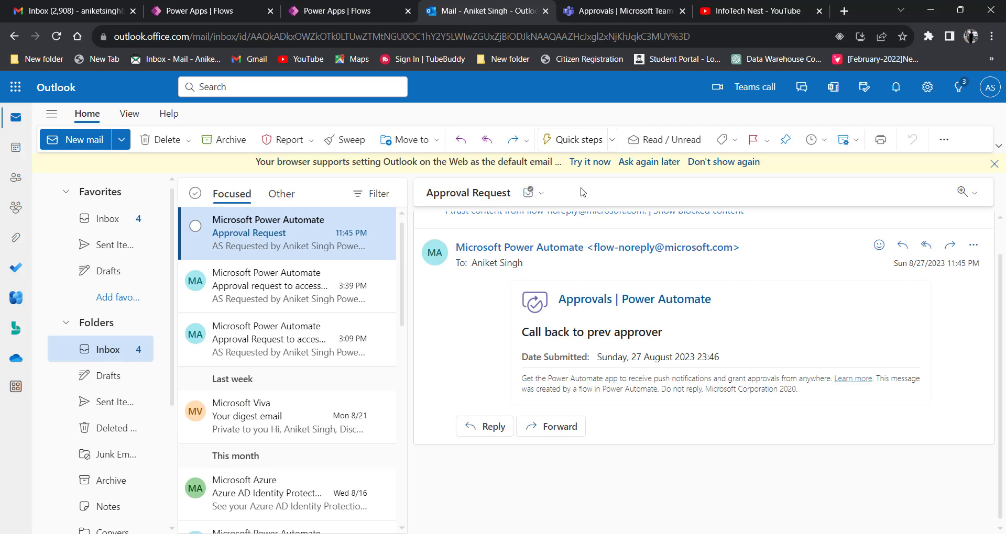
{"action": "left_click", "coordinate": [329, 16]}
{"action": "scroll", "coordinate": [651, 377], "scroll_direction": "down", "scroll_amount": 5}
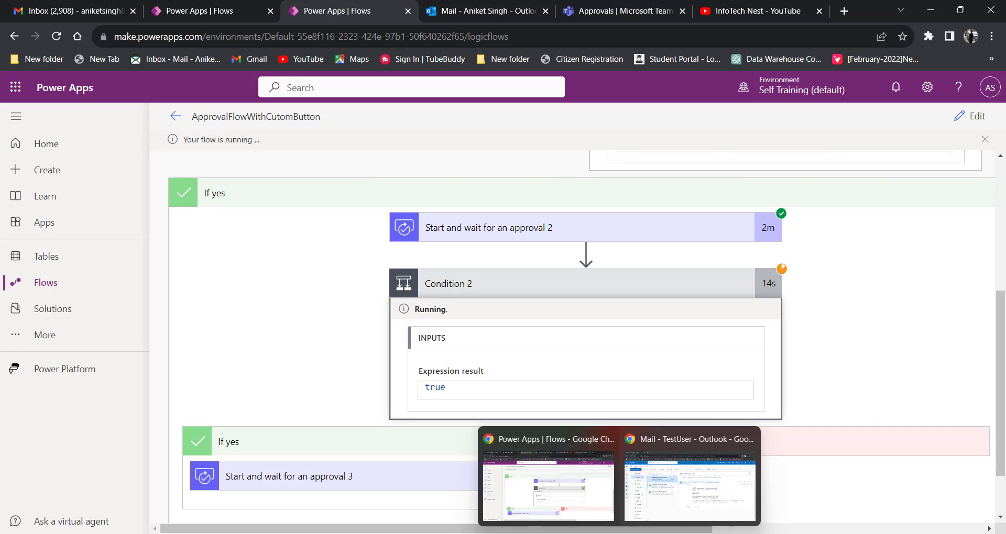
Switch to the first approver's Outlook inbox, open the new Approval Request email, and submit Reject without a comment.
{"action": "left_click", "coordinate": [692, 474]}
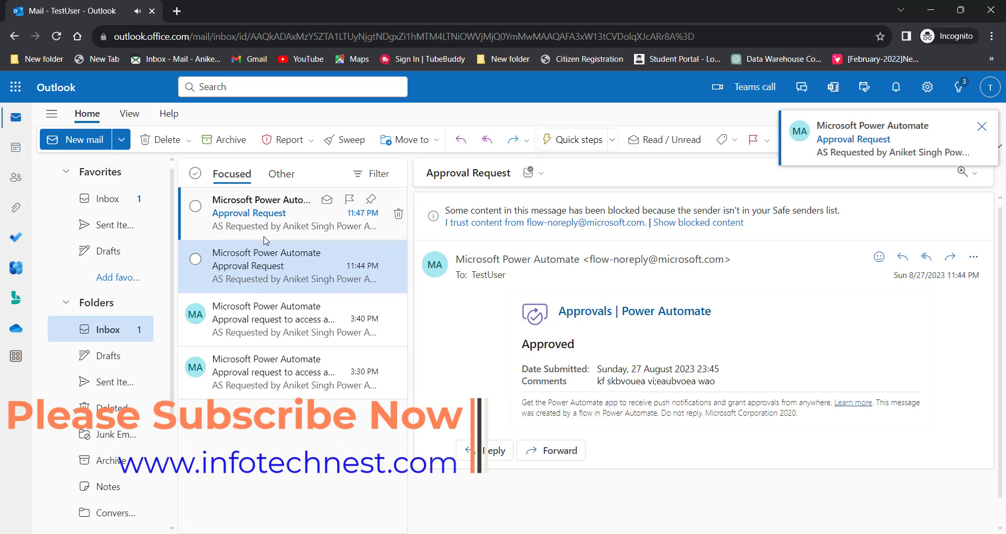
{"action": "left_click", "coordinate": [288, 212]}
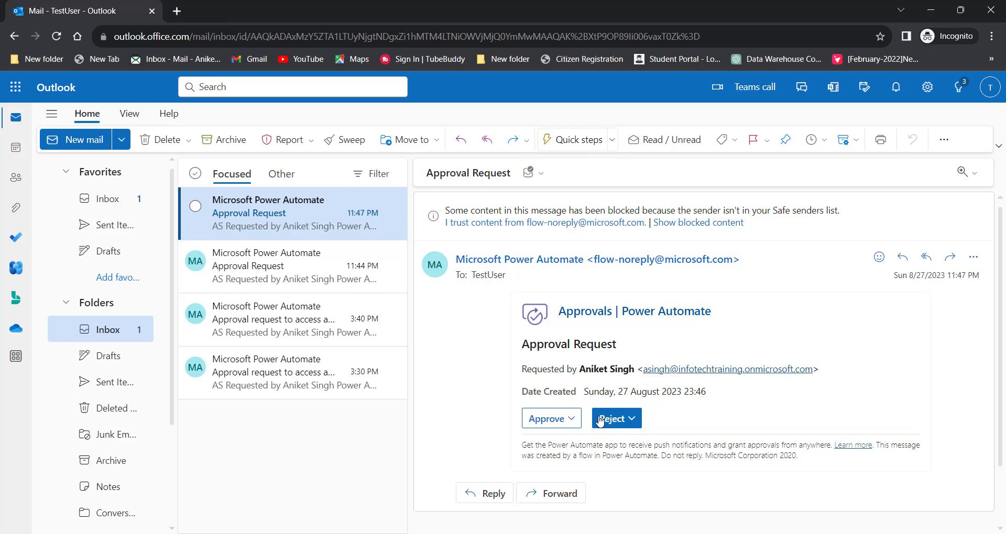
{"action": "left_click", "coordinate": [550, 417]}
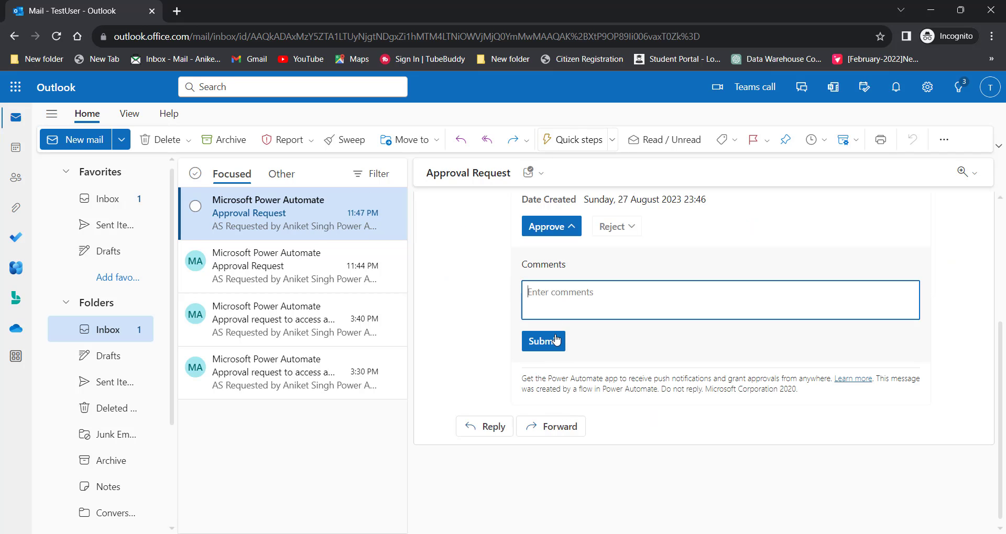
{"action": "left_click", "coordinate": [620, 229]}
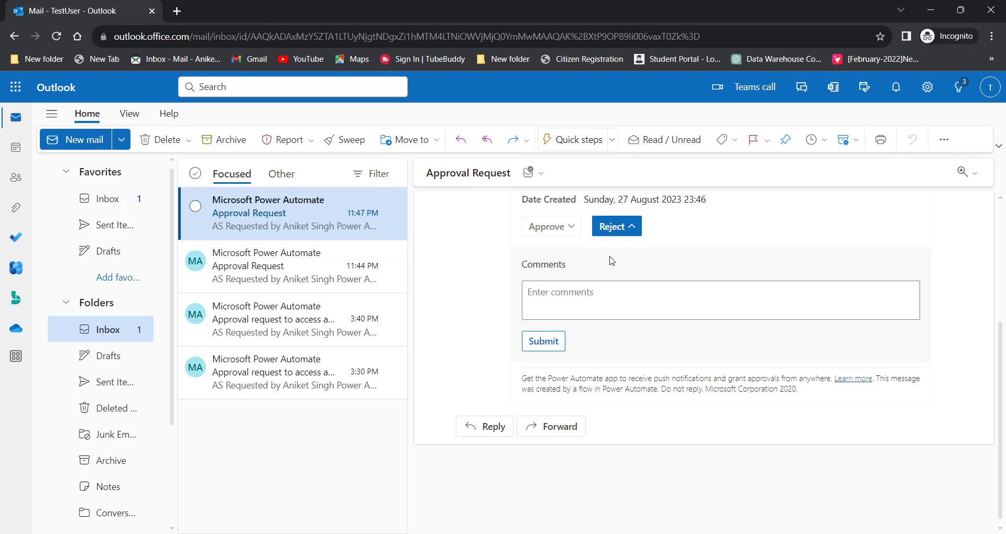
{"action": "left_click", "coordinate": [540, 341]}
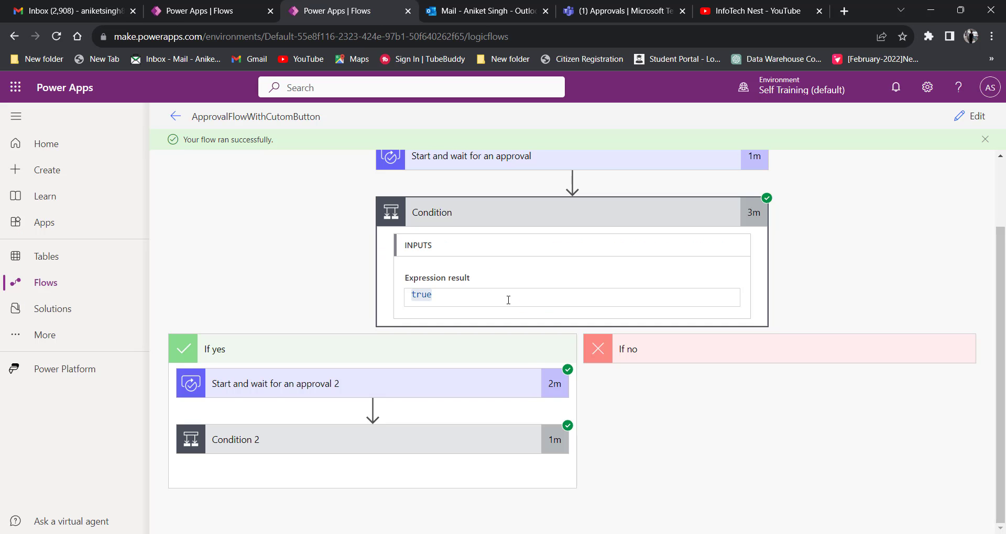
Review the finished flow run in Power Apps from the trigger down, collapsing and re-expanding the first Condition.
{"action": "scroll", "coordinate": [516, 335], "scroll_direction": "up", "scroll_amount": 2}
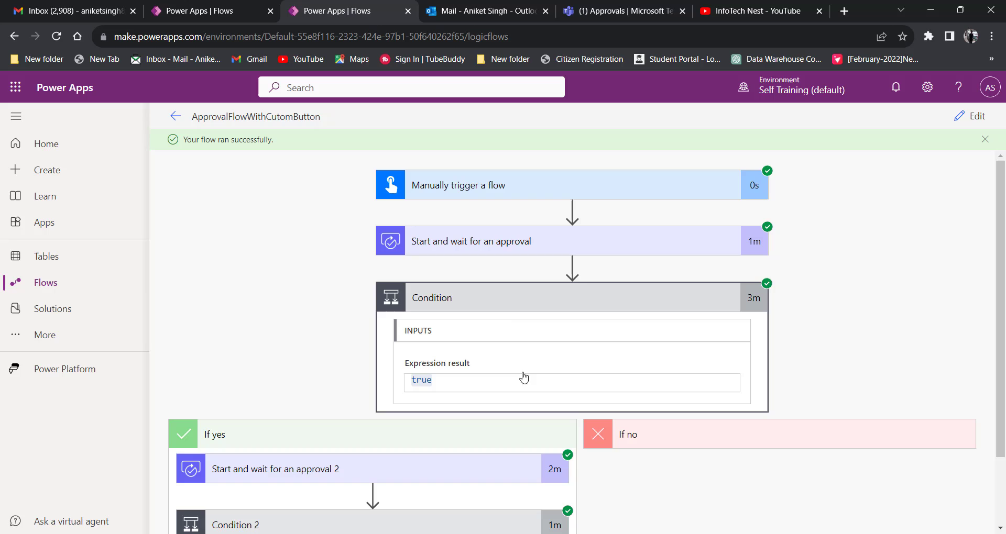
{"action": "left_click", "coordinate": [500, 307]}
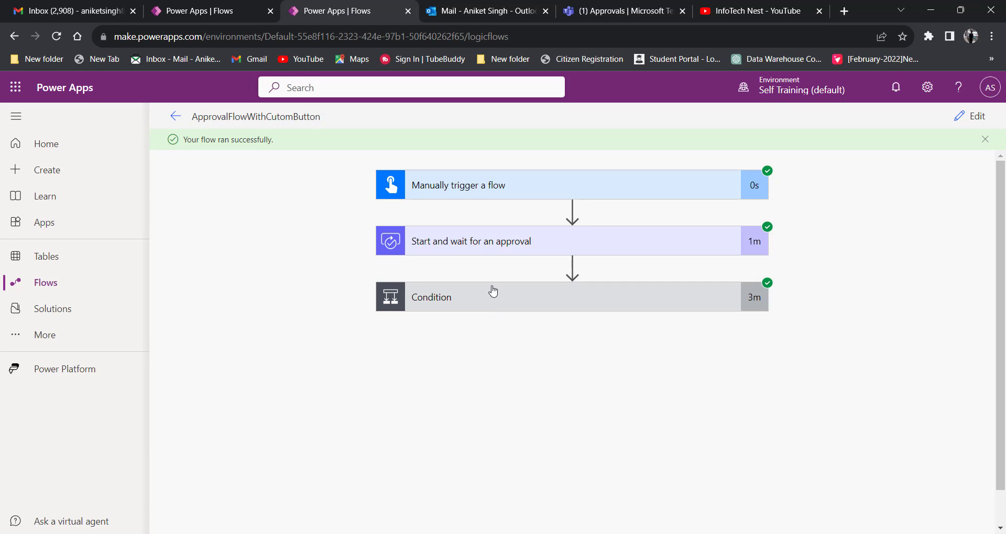
{"action": "left_click", "coordinate": [492, 292]}
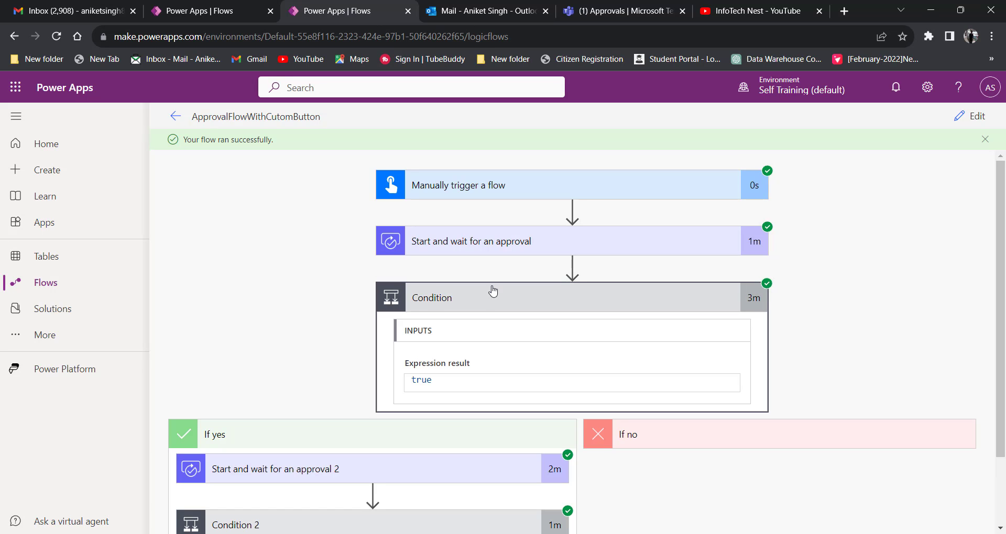